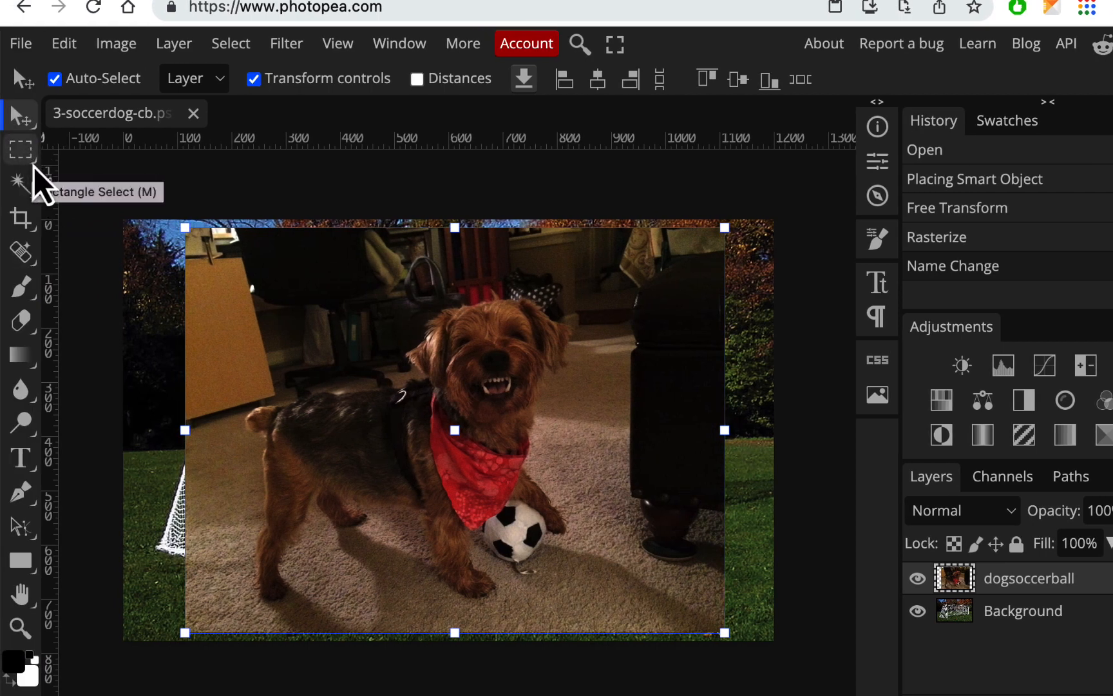
# Start a Polygonal Lasso outline on the dogsoccerball layer, running from above the dog's back to just outside the tip of its left-hand ear
pyautogui.rightClick(34, 167)
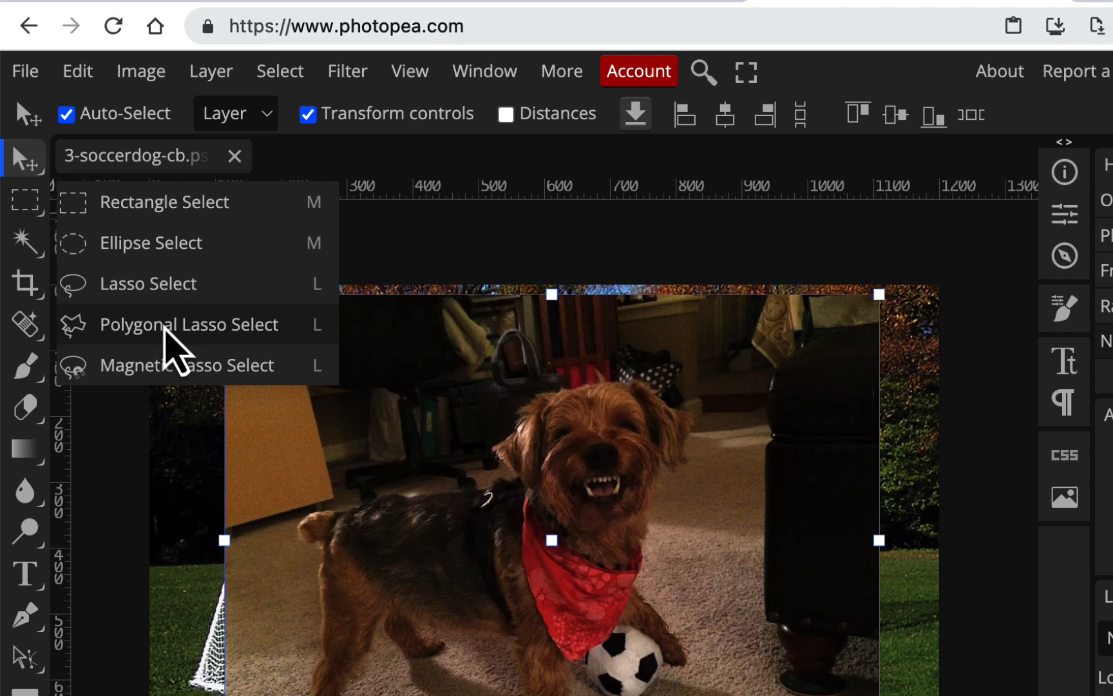
pyautogui.click(169, 329)
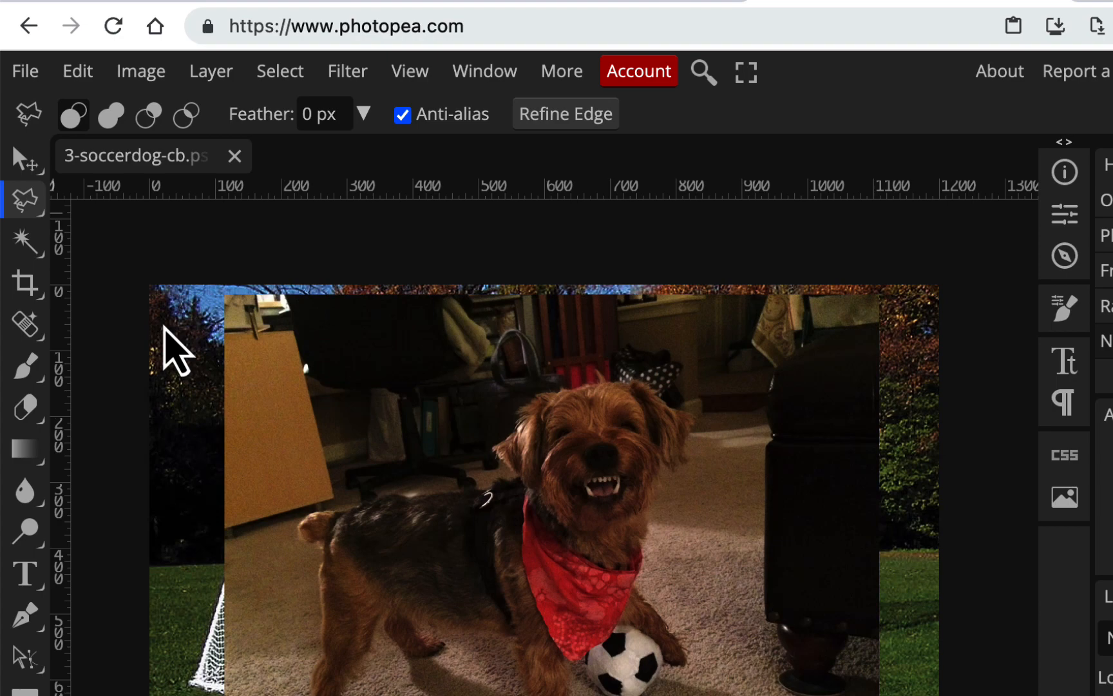
pyautogui.scroll(5, 165, 328)
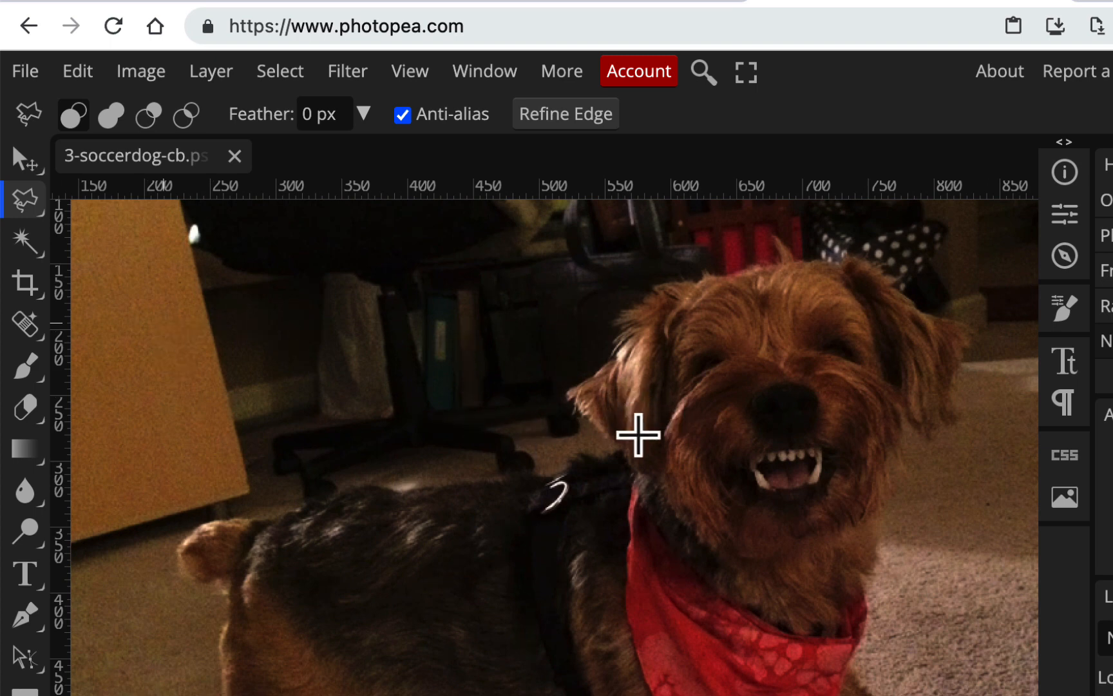
pyautogui.press('space')
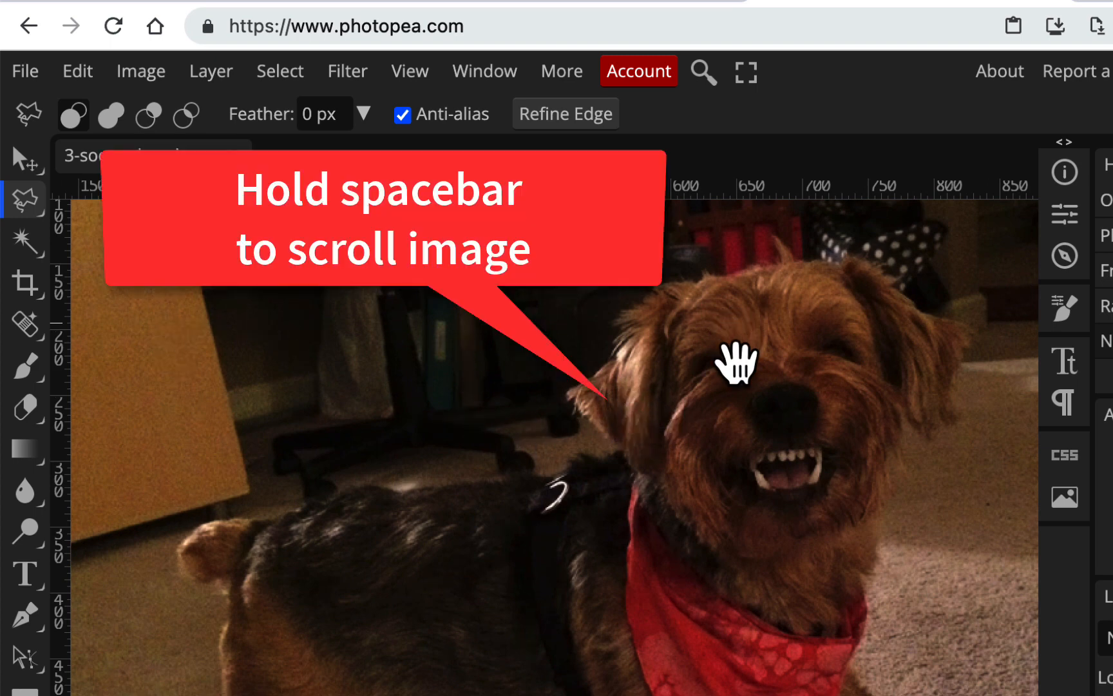
pyautogui.moveTo(739, 365); pyautogui.dragTo(666, 315)
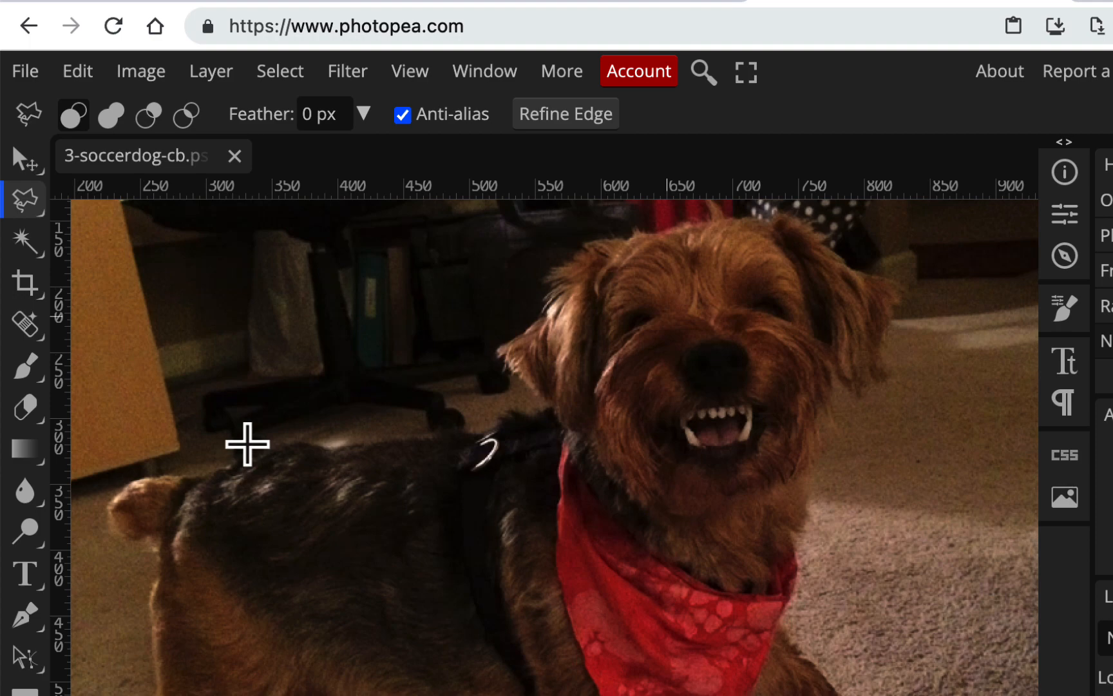
pyautogui.click(249, 442)
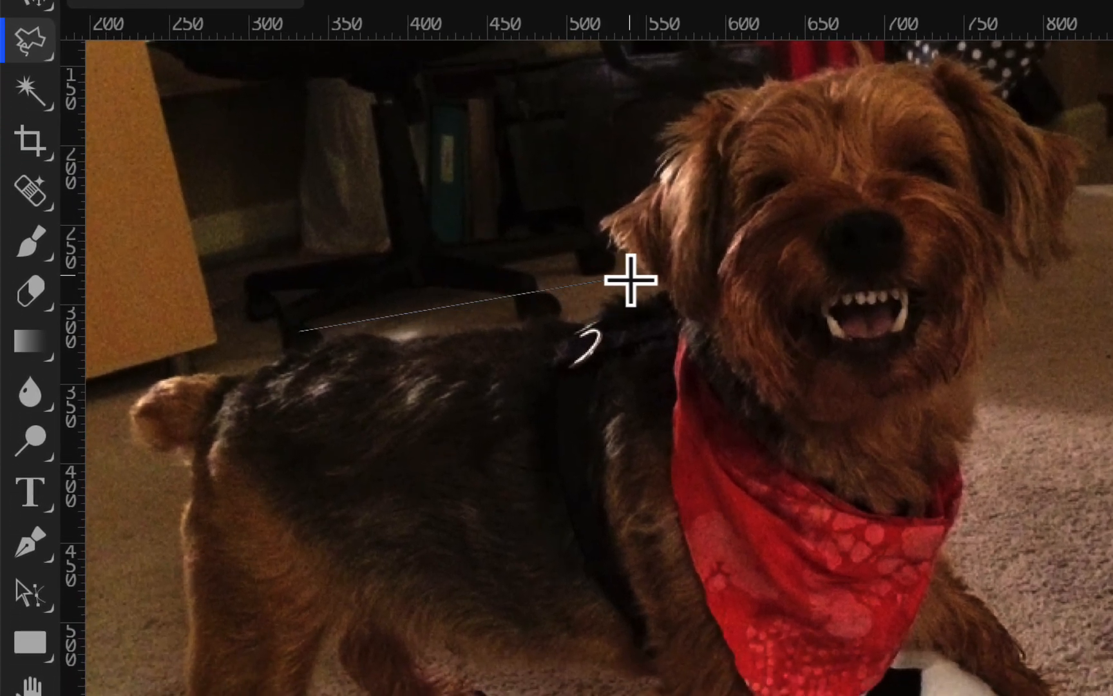
pyautogui.click(605, 303)
pyautogui.click(572, 224)
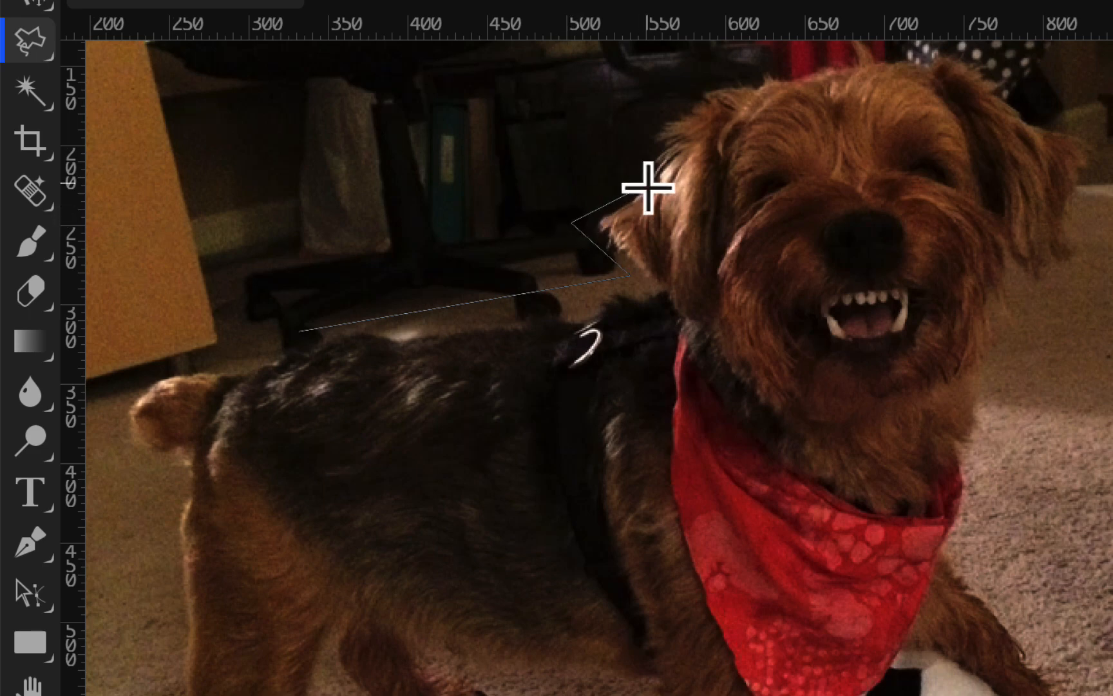
# Continue the lasso outline loosely over the top of the dog's head and around the outside of its right-hand ear
pyautogui.click(649, 185)
pyautogui.click(663, 98)
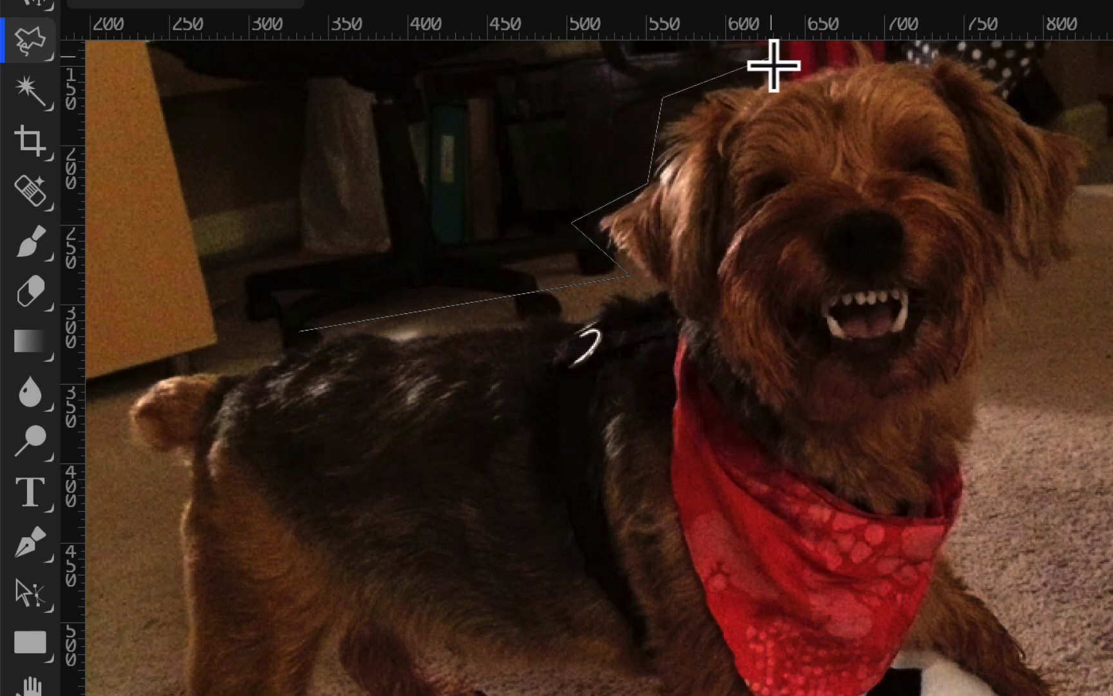
pyautogui.click(779, 67)
pyautogui.click(877, 55)
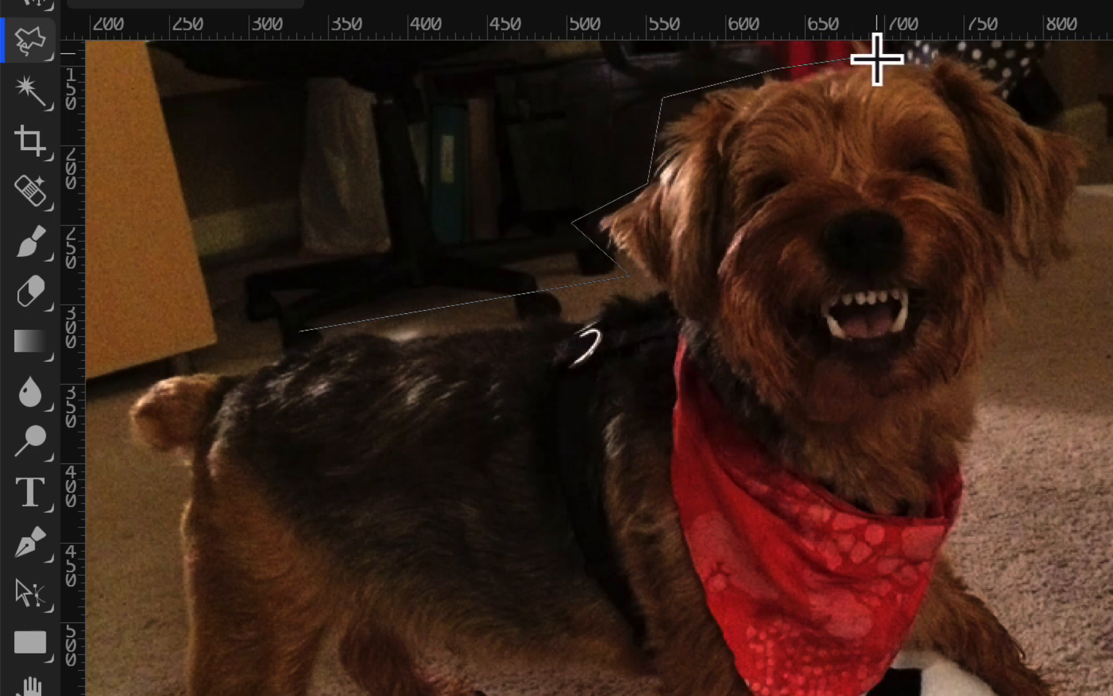
pyautogui.click(969, 48)
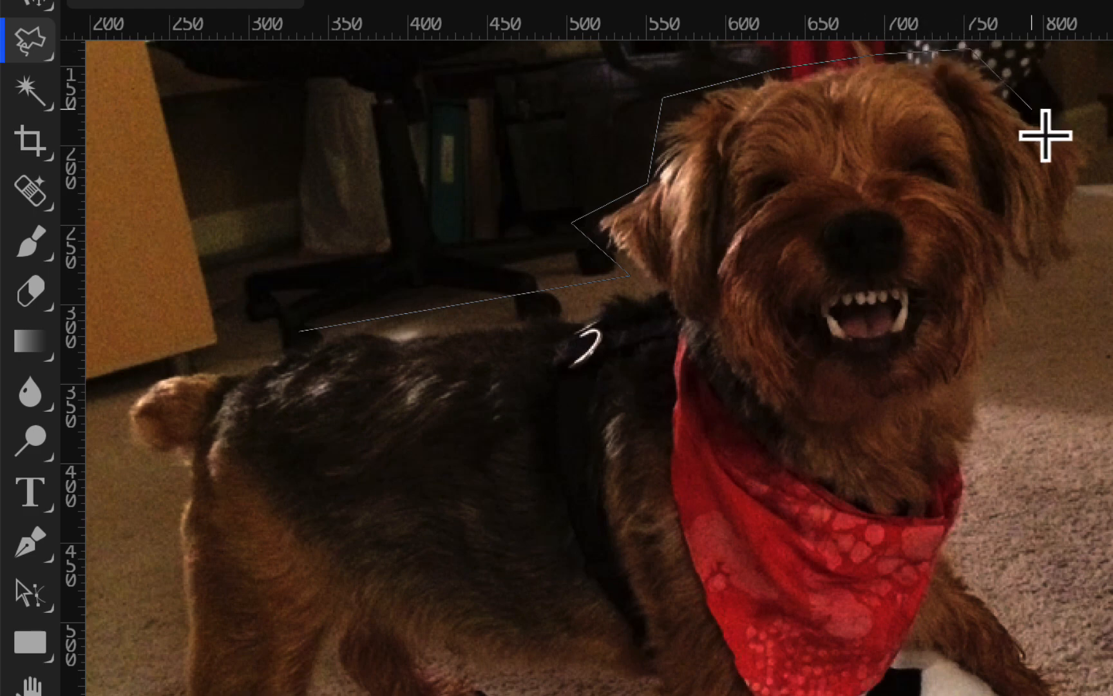
pyautogui.click(1105, 136)
pyautogui.click(1084, 293)
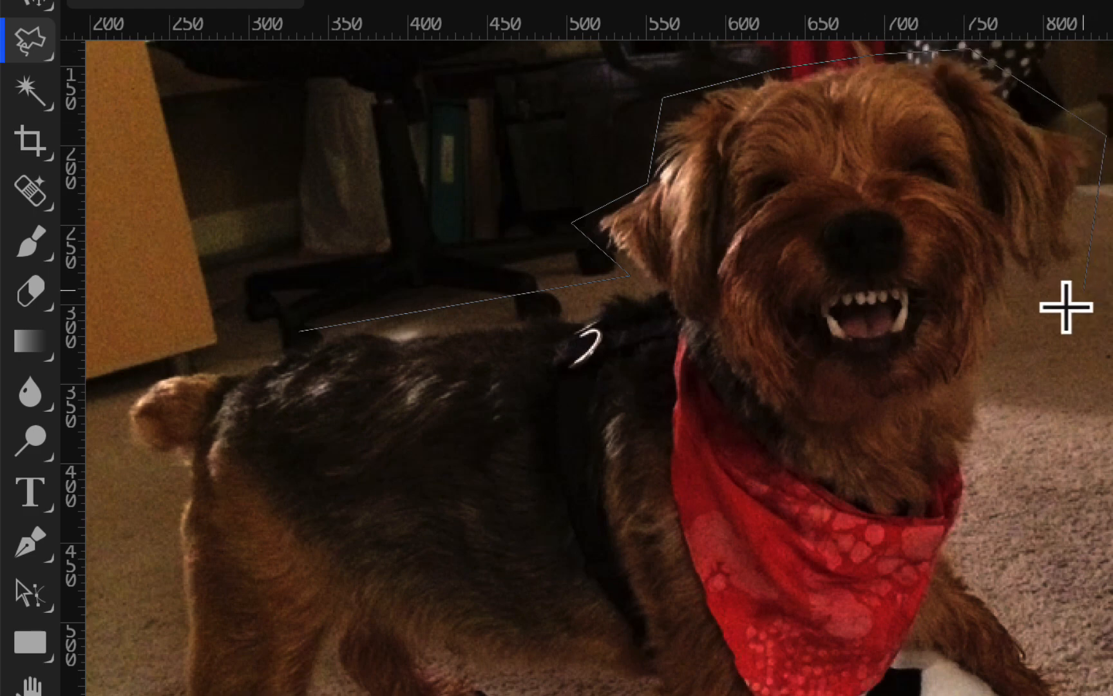
# Continue the lasso outline down the dog's chest, around the raised front paw and beneath the soccer ball
pyautogui.click(1019, 316)
pyautogui.click(966, 562)
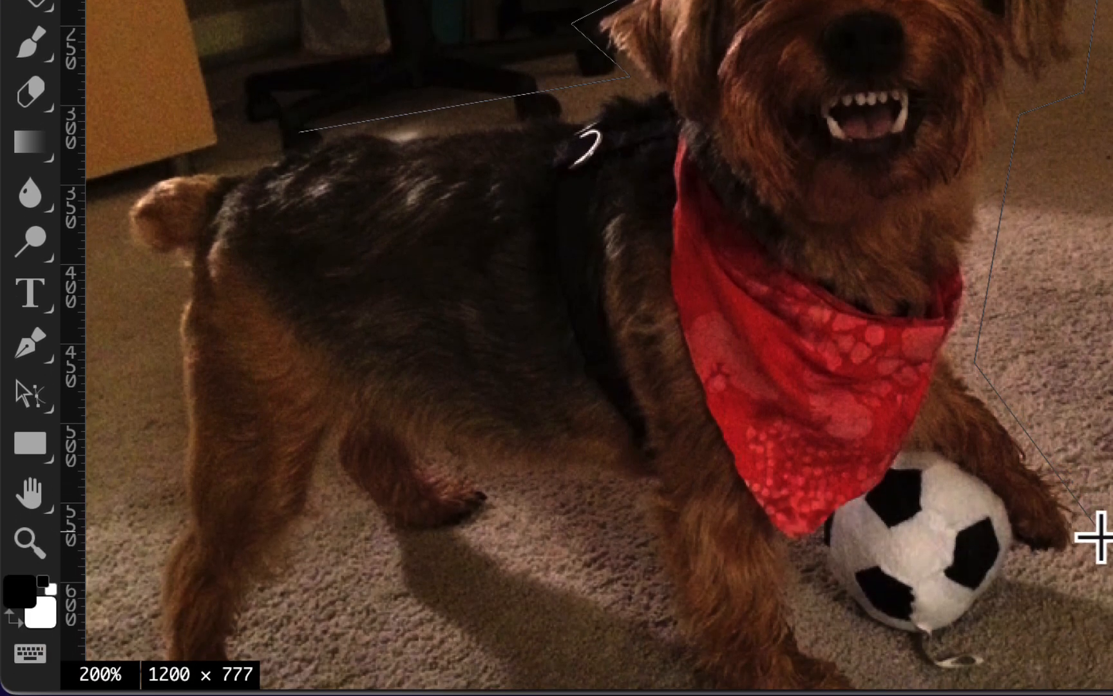
pyautogui.click(1098, 534)
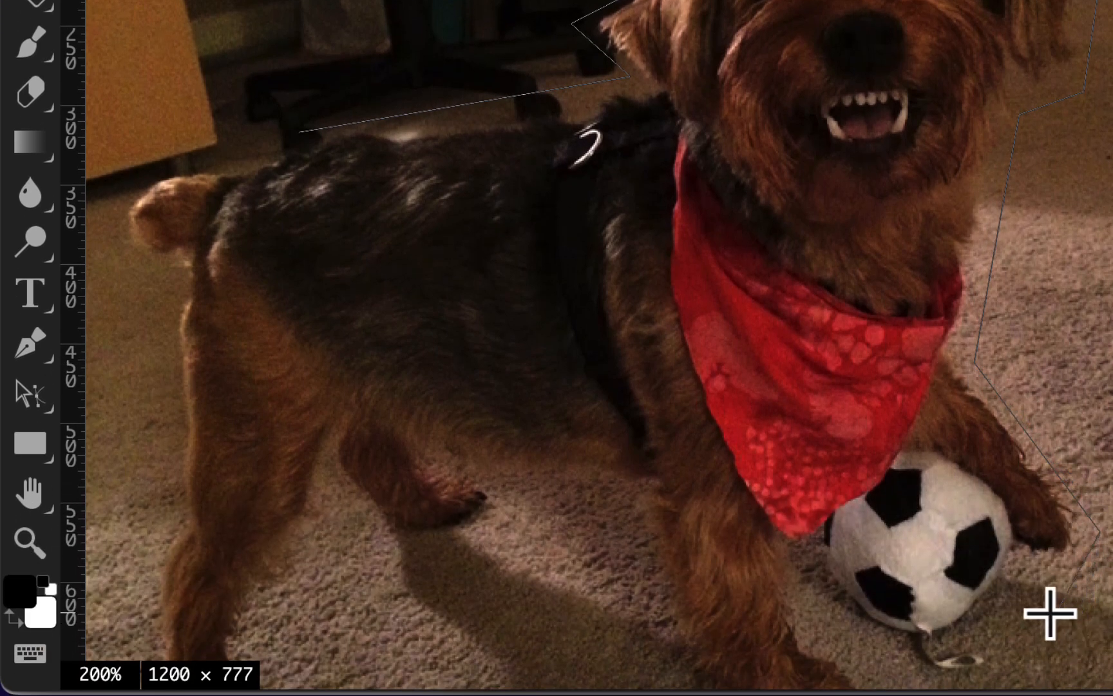
pyautogui.click(1038, 590)
pyautogui.click(985, 657)
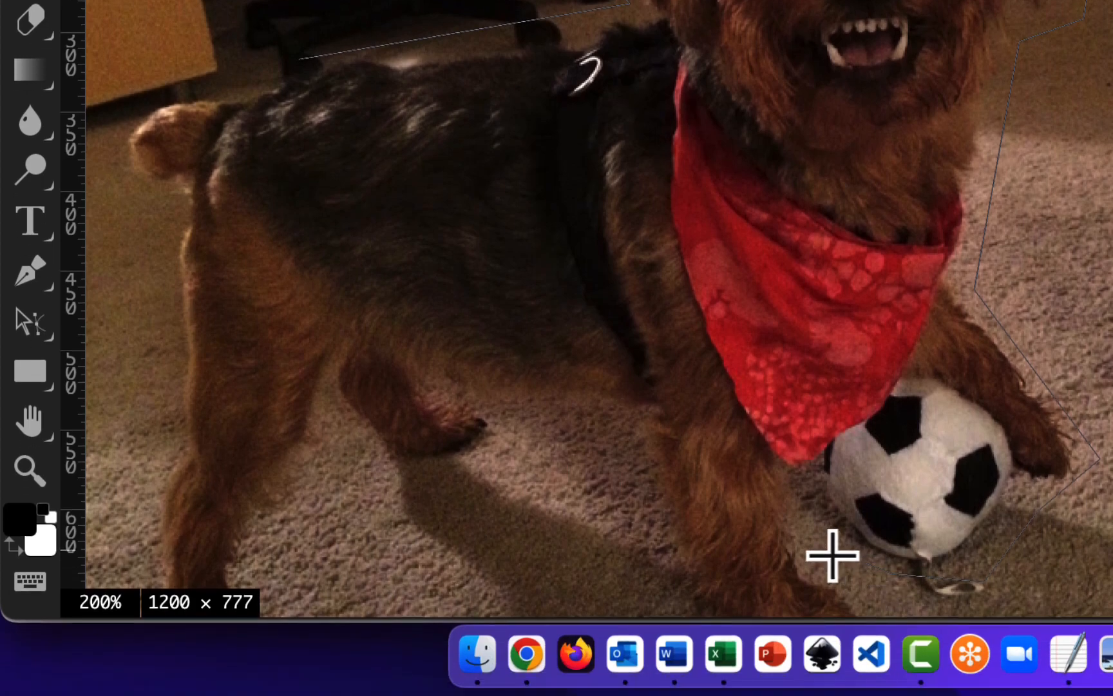
# Trace the lasso outline around the dog's standing front leg and paw, then up to the carpet below its belly
pyautogui.moveTo(833, 549)
pyautogui.mouseDown()
pyautogui.moveTo(824, 455)
pyautogui.moveTo(890, 325)
pyautogui.mouseUp()
pyautogui.click(892, 326)
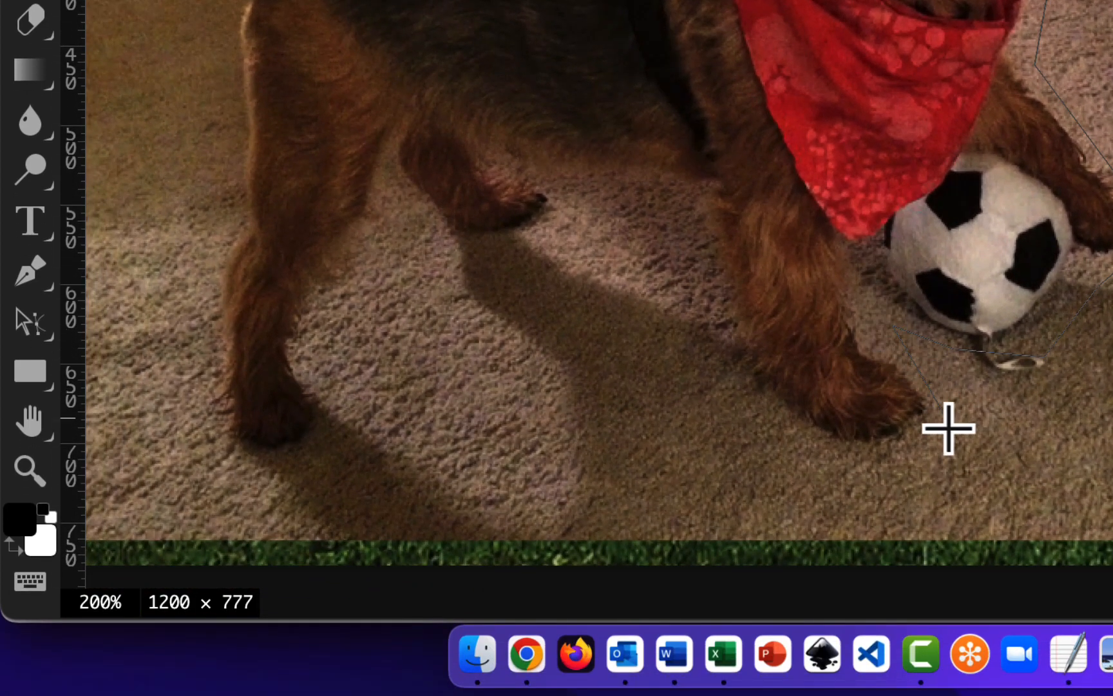
pyautogui.click(955, 439)
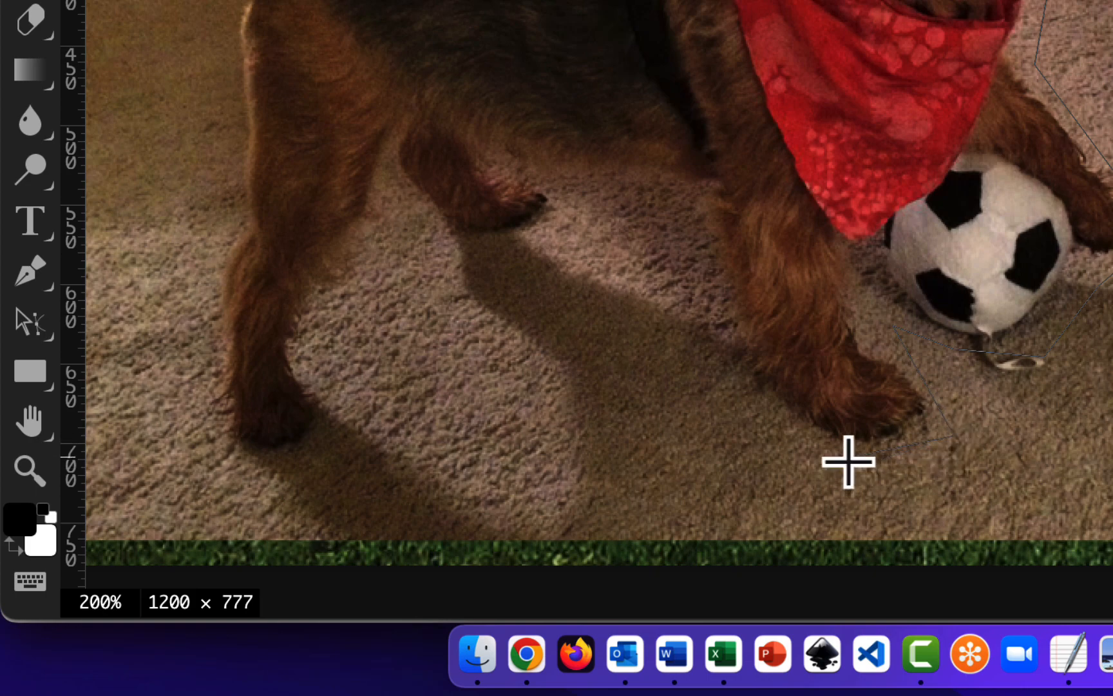
pyautogui.click(751, 415)
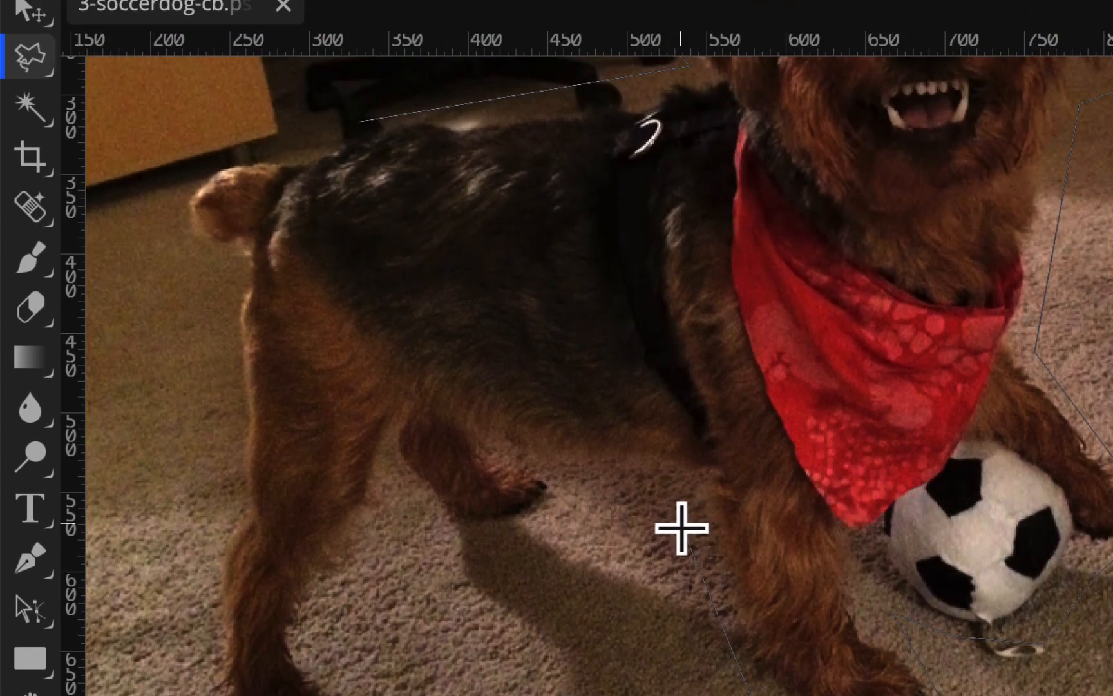
pyautogui.click(681, 526)
pyautogui.click(584, 480)
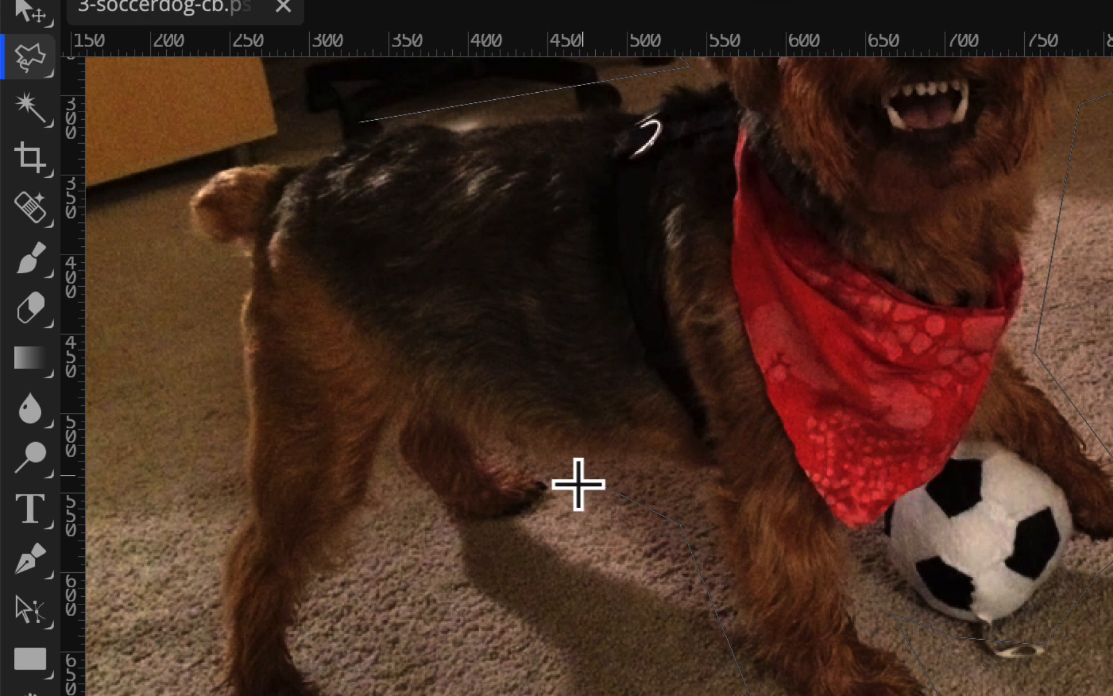
# Continue the lasso outline beneath the far hind paw and down around the near hind paw
pyautogui.click(526, 538)
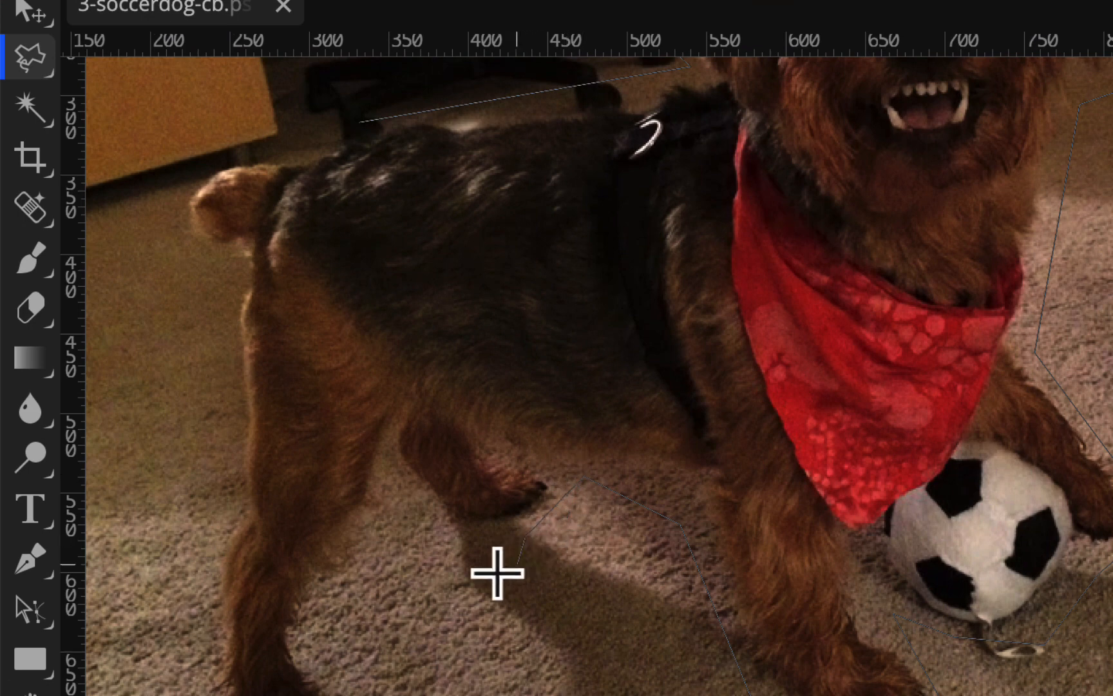
pyautogui.click(434, 538)
pyautogui.click(398, 489)
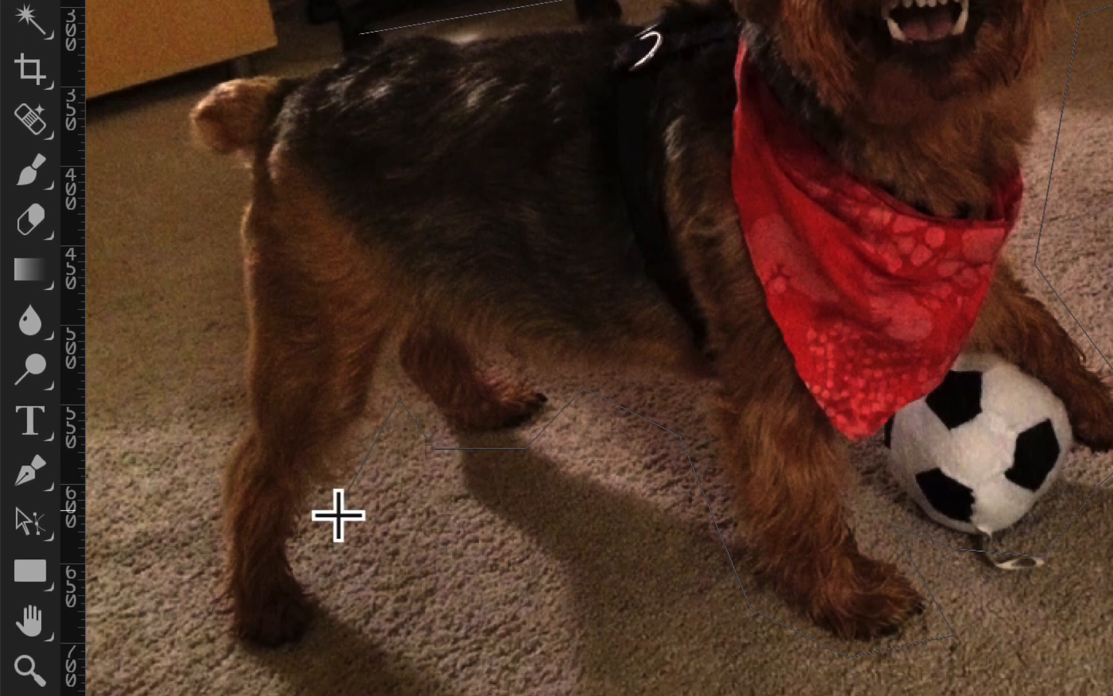
pyautogui.click(338, 512)
pyautogui.click(340, 623)
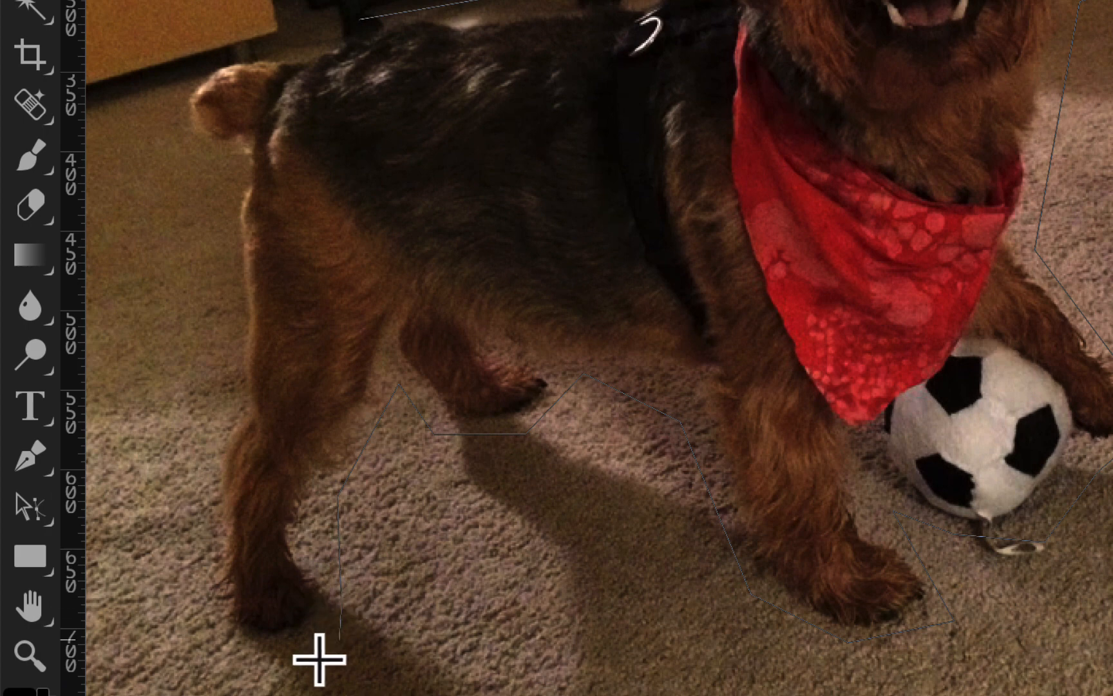
pyautogui.click(284, 663)
pyautogui.click(207, 653)
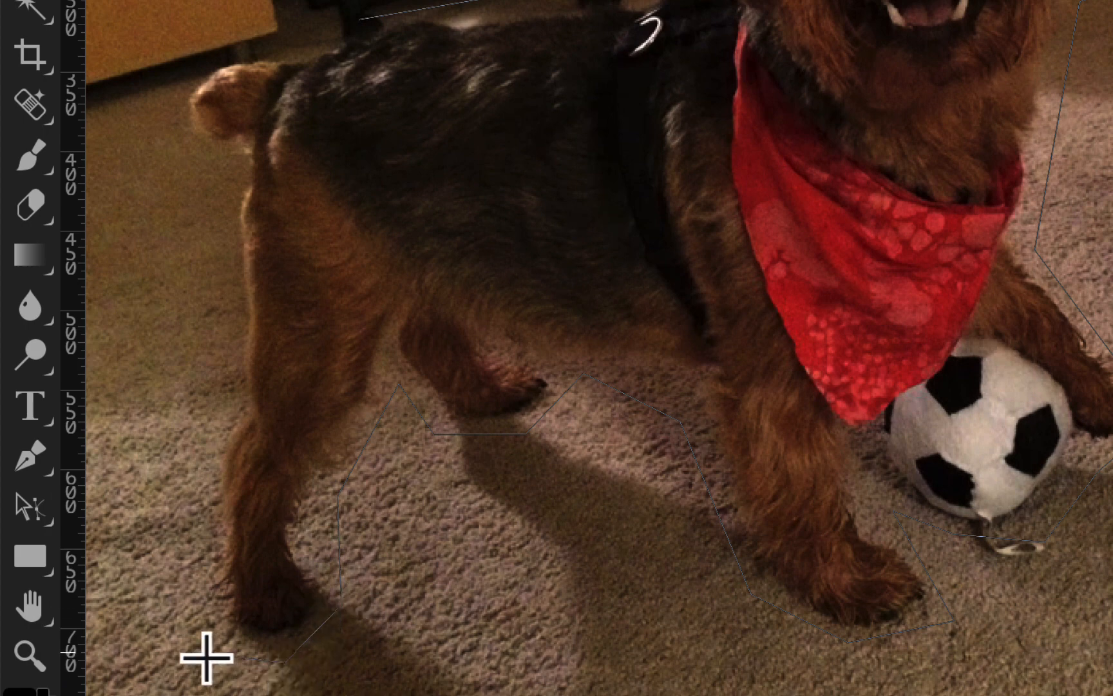
# Run the lasso outline up the back of the hind leg and around the tail, closing it at the starting point above the back
pyautogui.click(192, 482)
pyautogui.click(230, 368)
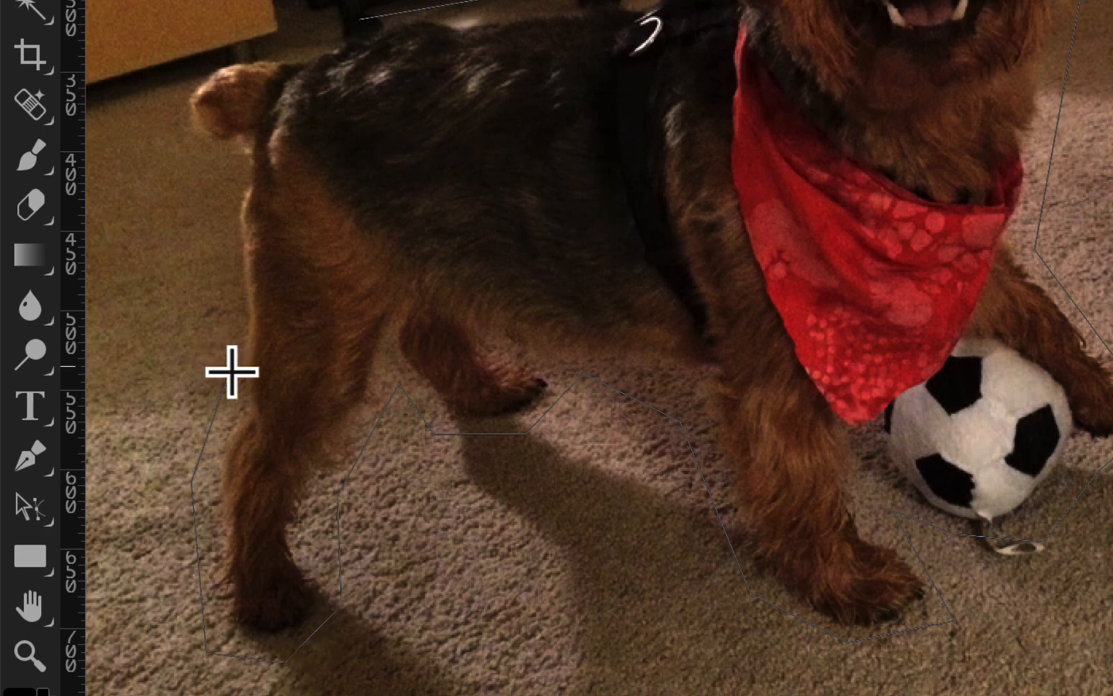
pyautogui.click(222, 201)
pyautogui.click(170, 119)
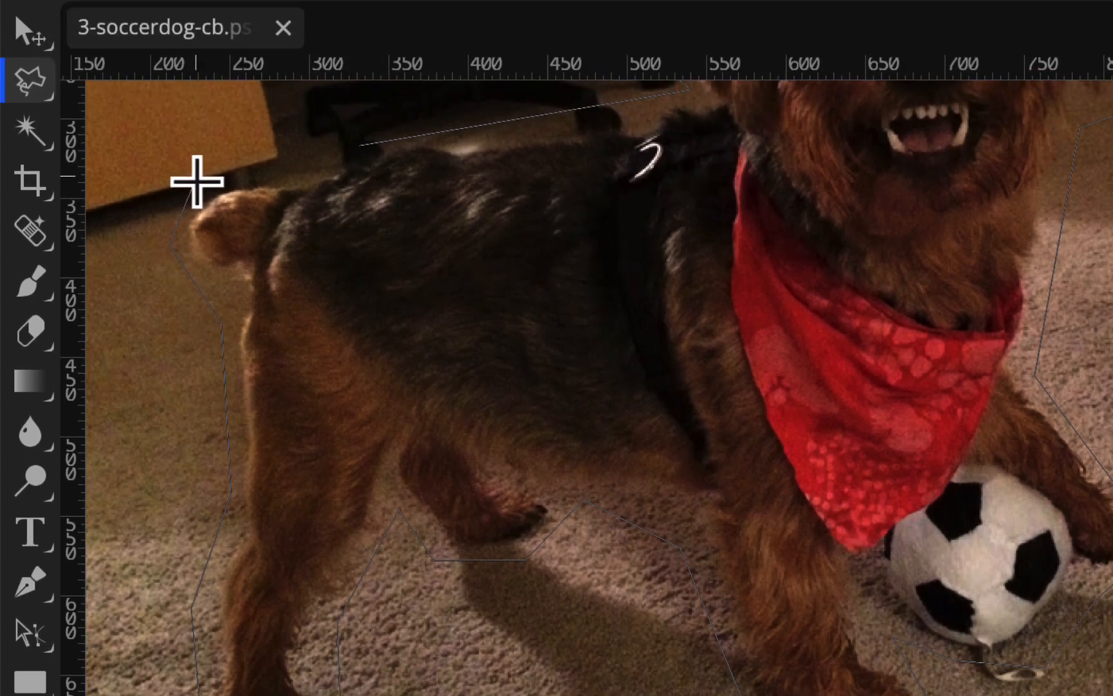
pyautogui.click(196, 180)
pyautogui.click(277, 153)
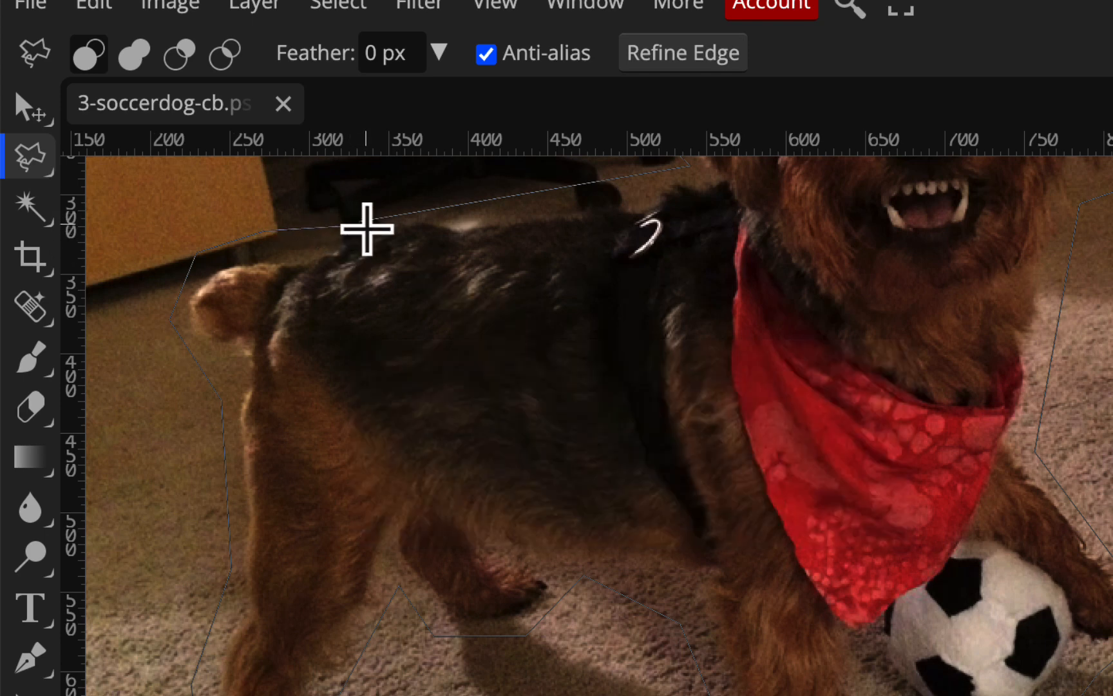
pyautogui.click(368, 224)
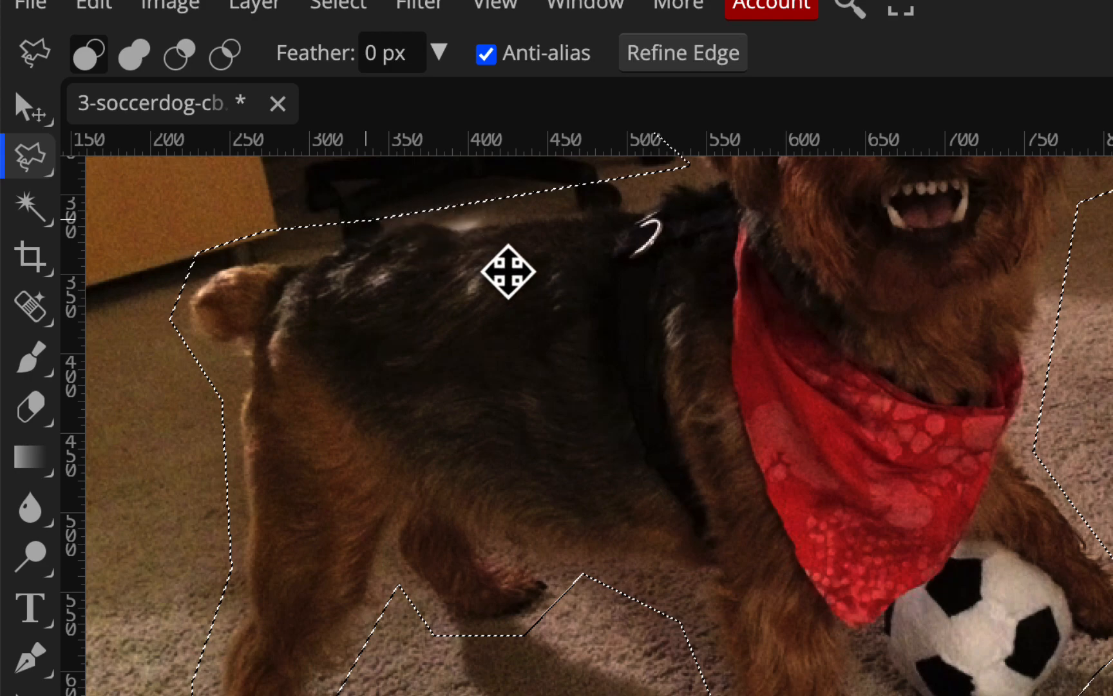
# Add a raster mask from the selection to the dogsoccerball layer to hide everything outside the dog outline
pyautogui.scroll(3, 509, 272)
pyautogui.hscroll(-2, 508, 271)
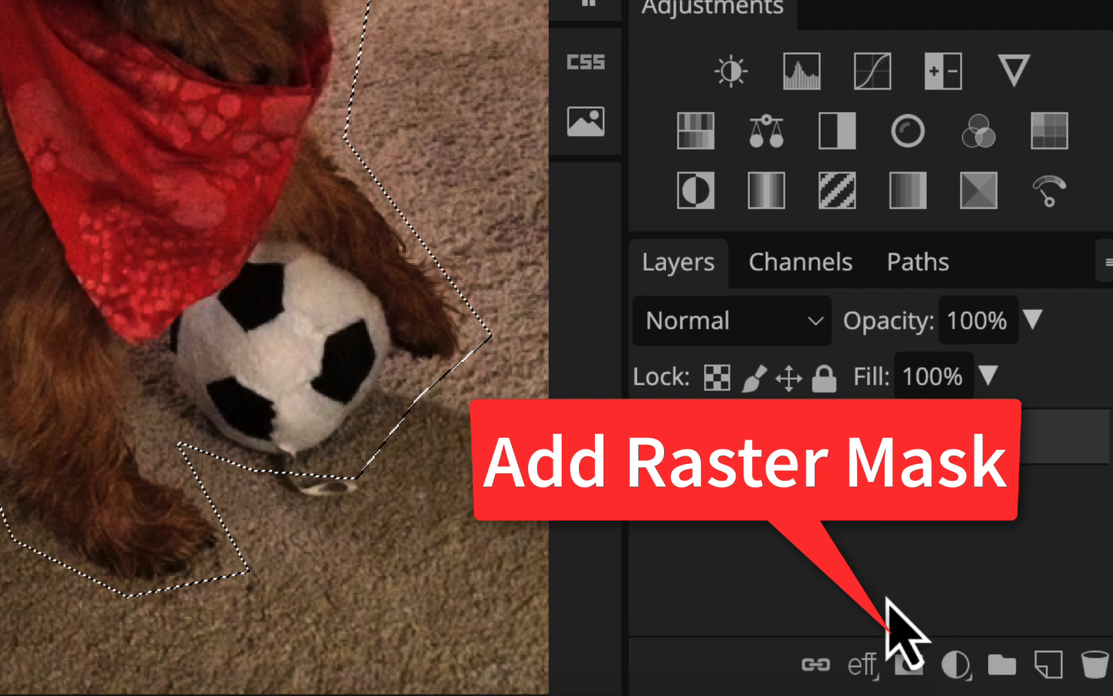
pyautogui.click(909, 664)
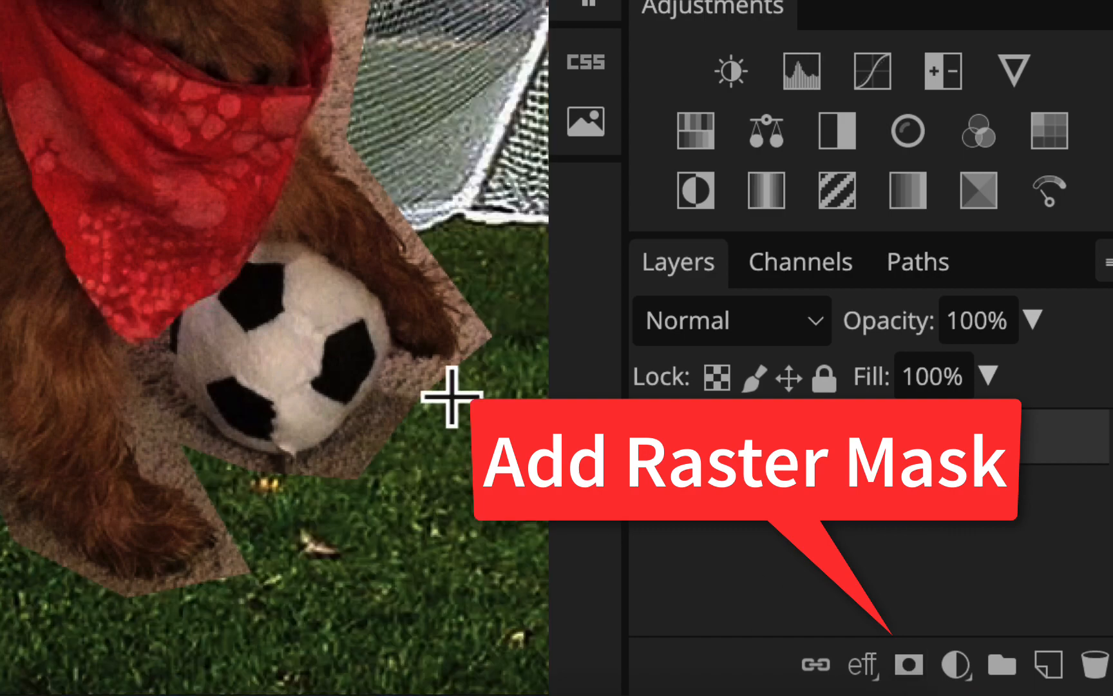
pyautogui.hotkey('ctrl', '-')
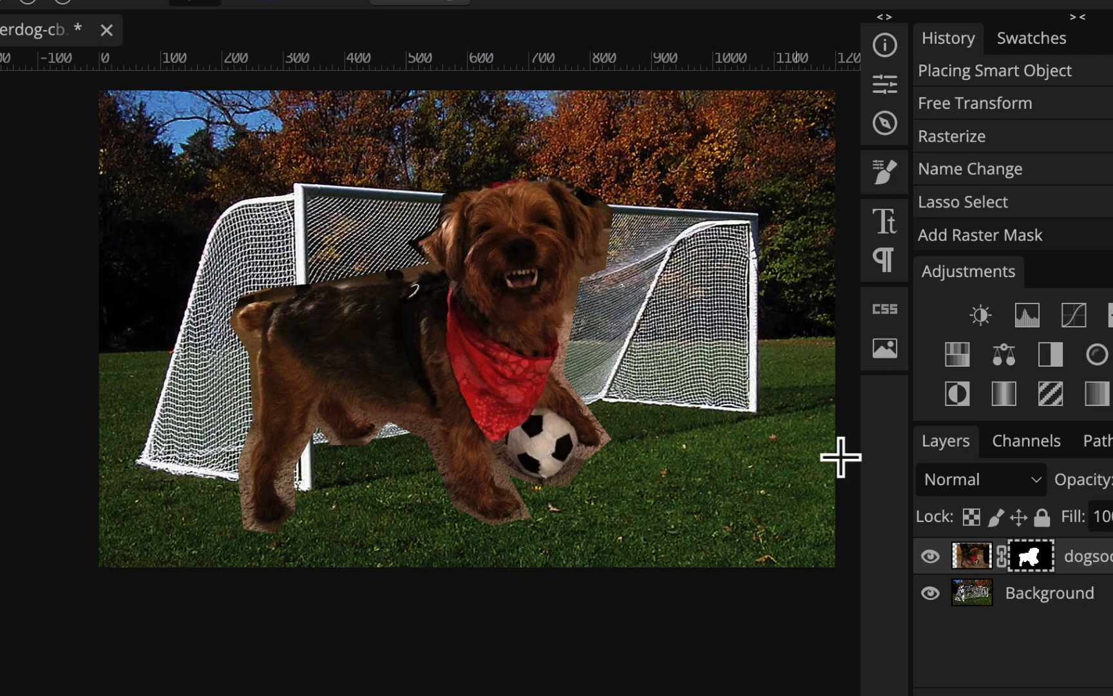
# View the dogsoccerball layer's mask on its own, restore the normal view, and select the layer's image instead of its mask
pyautogui.keyDown('alt'); pyautogui.click(1031, 558); pyautogui.keyUp('alt')
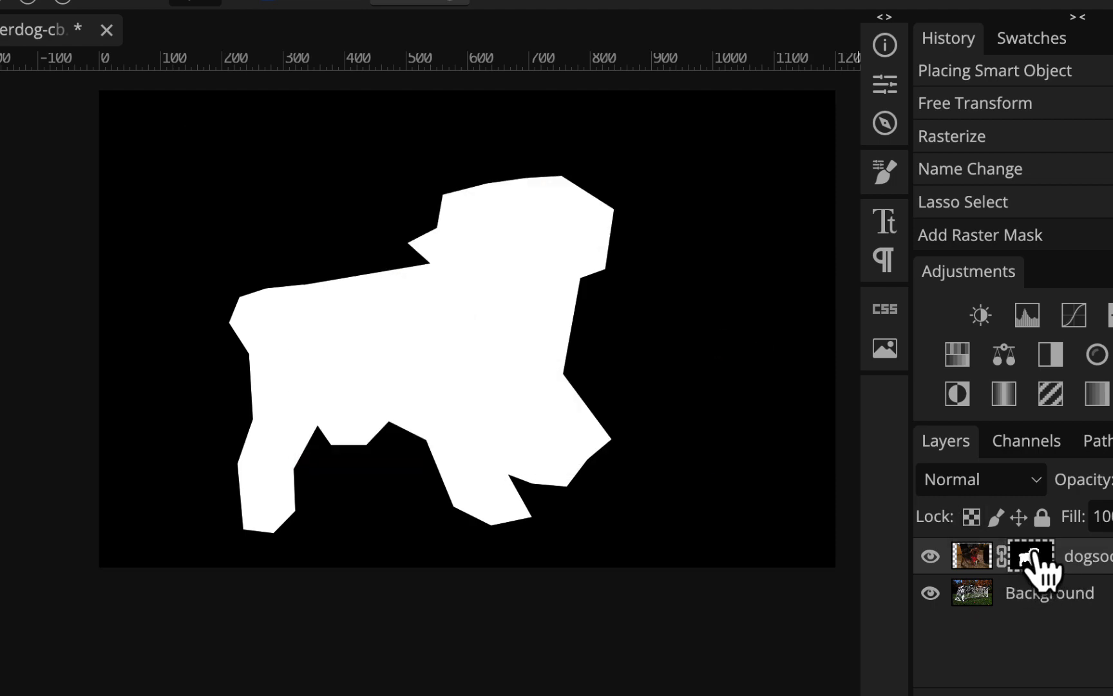
pyautogui.keyDown('alt'); pyautogui.click(1030, 556); pyautogui.keyUp('alt')
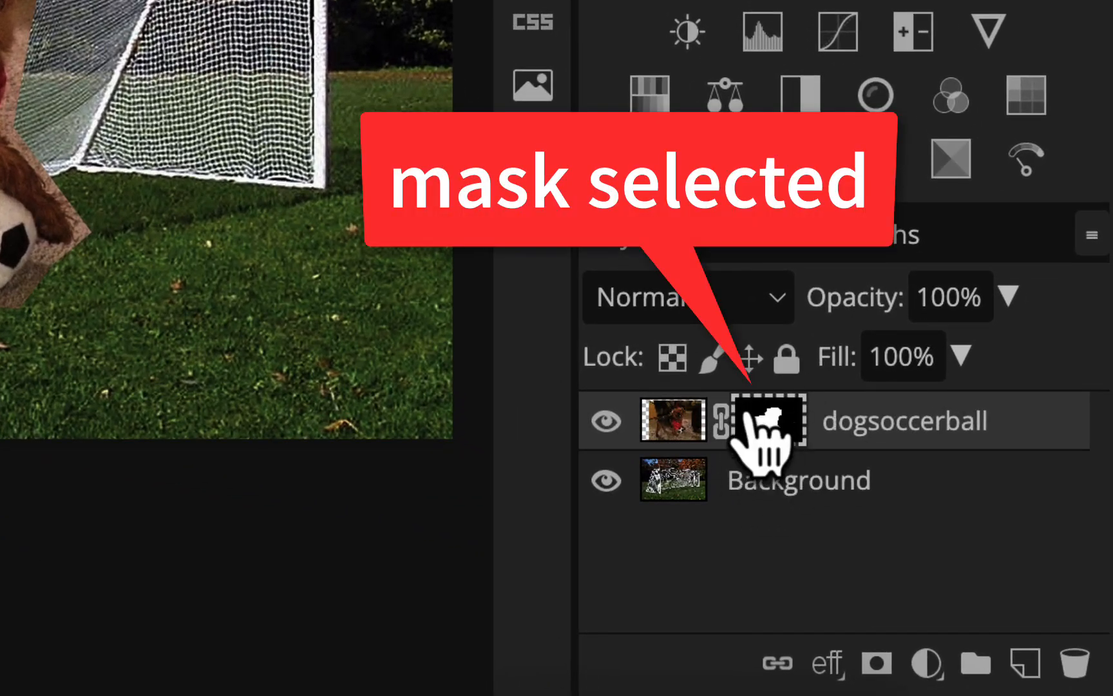
pyautogui.click(672, 419)
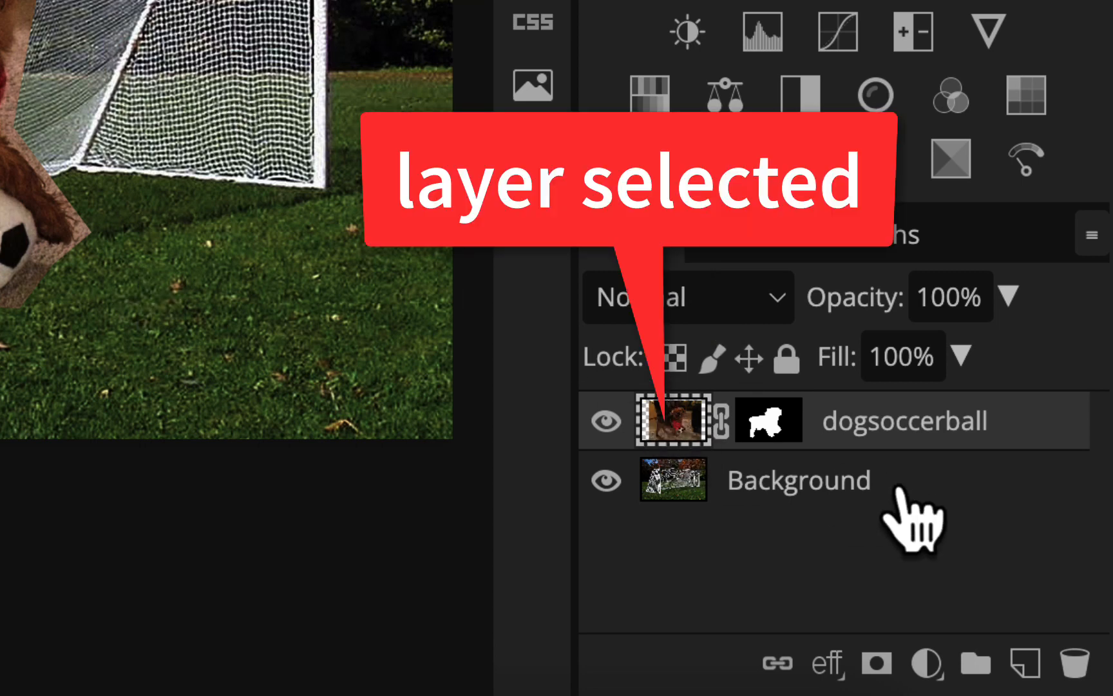
# Make the dogsoccerball layer's mask the editing target and activate the Brush Tool
pyautogui.click(774, 422)
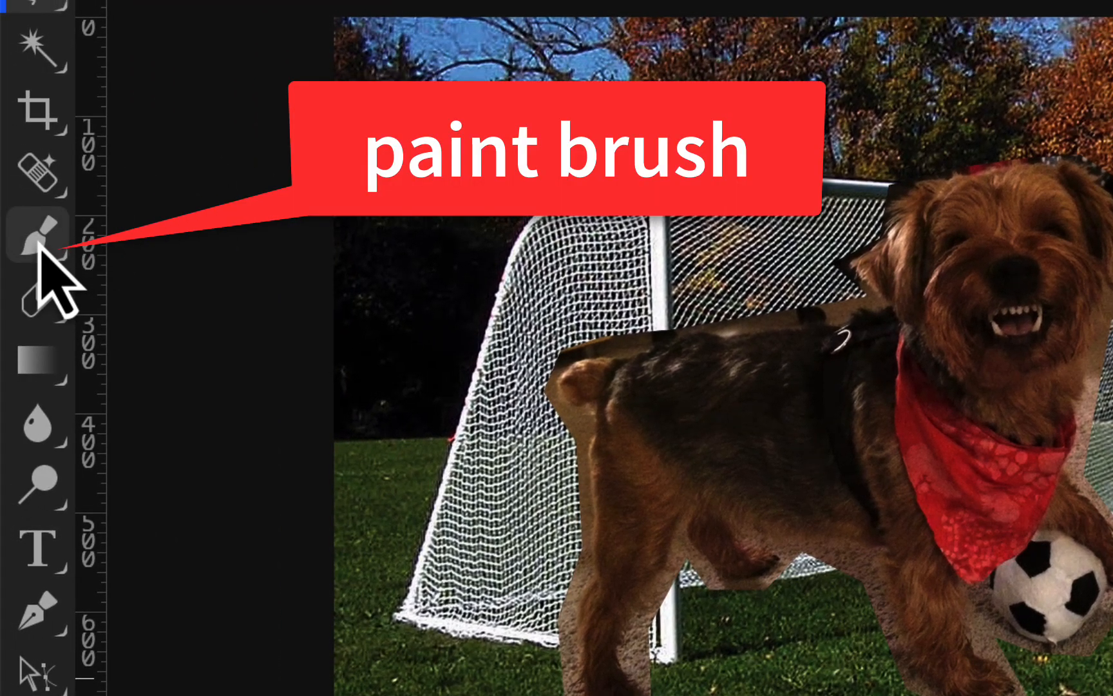
pyautogui.click(40, 244)
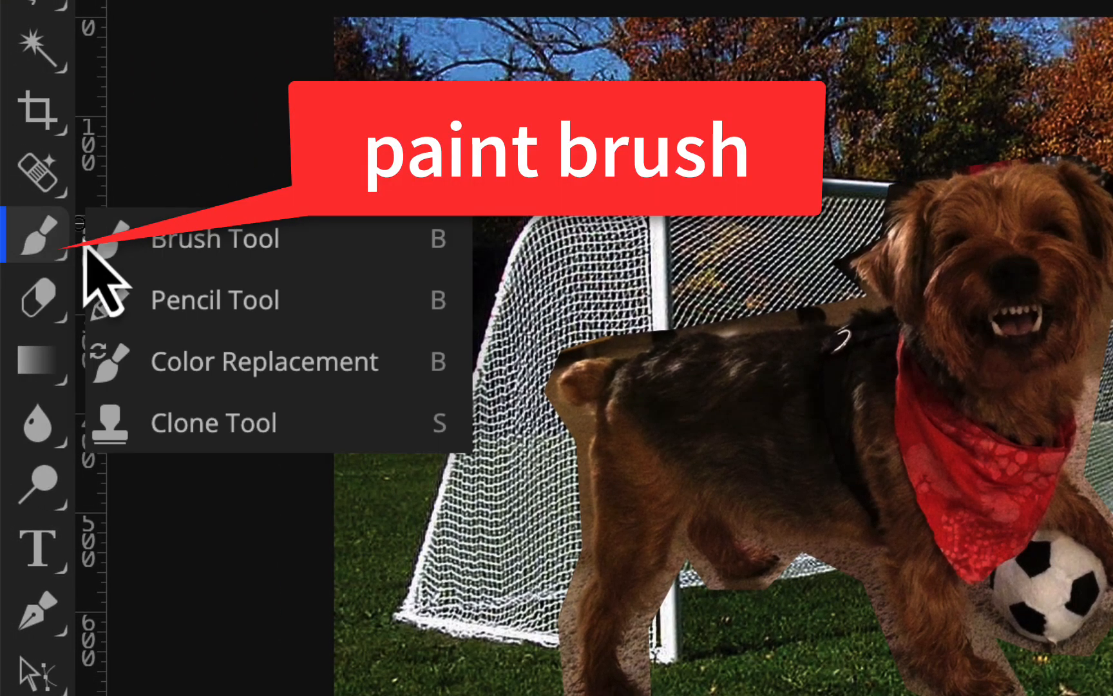
pyautogui.click(260, 239)
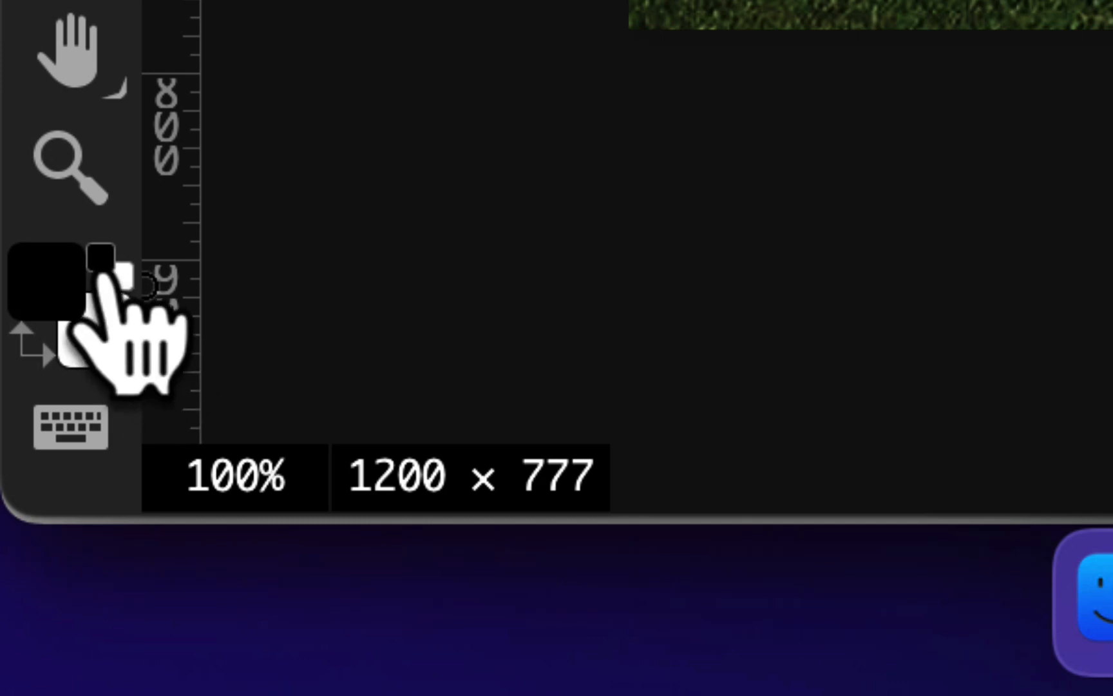
# Swap the foreground and background colours back and forth between black and white, ending with black as the painting colour
pyautogui.press('x')
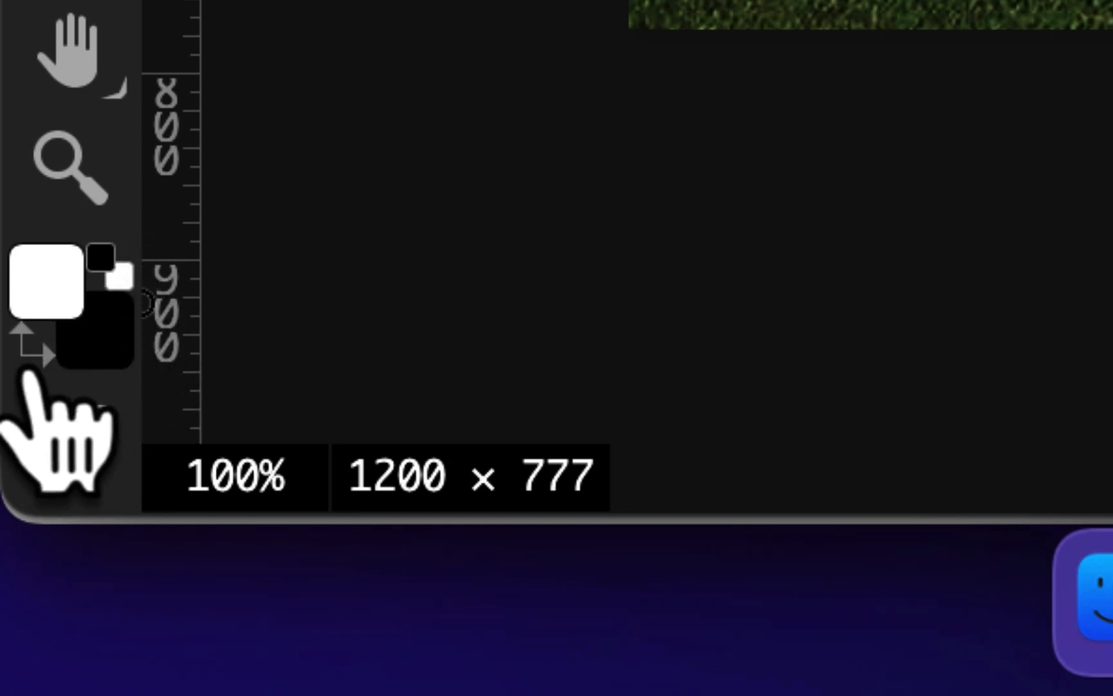
pyautogui.click(30, 351)
pyautogui.click(30, 371)
pyautogui.click(29, 371)
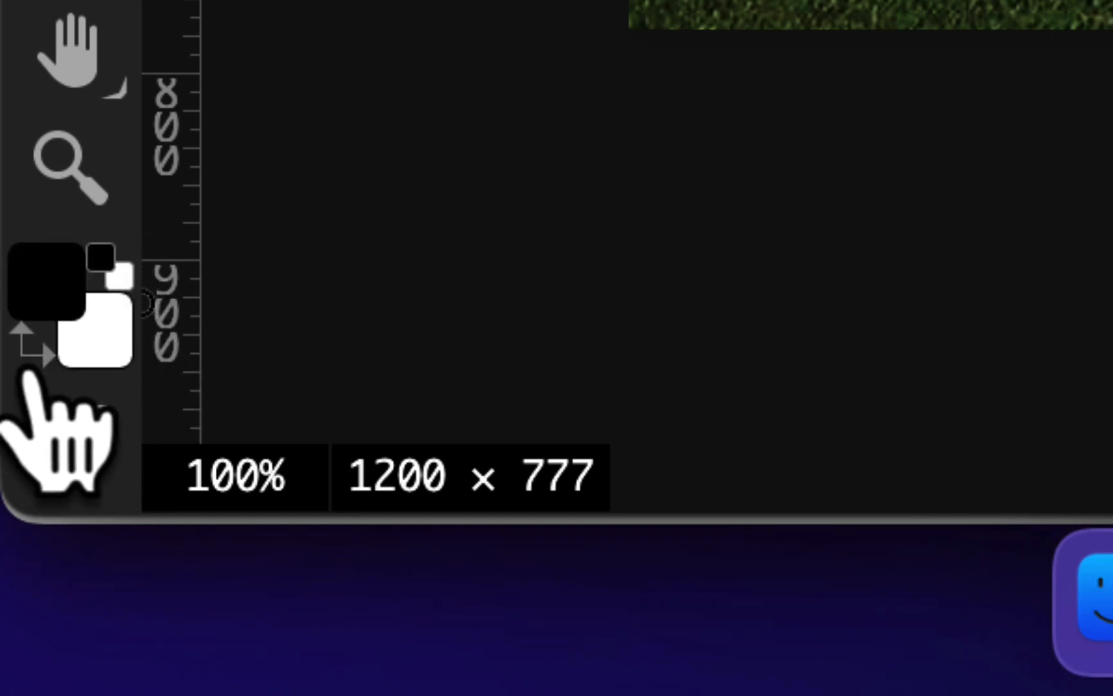
pyautogui.click(29, 370)
pyautogui.click(29, 370)
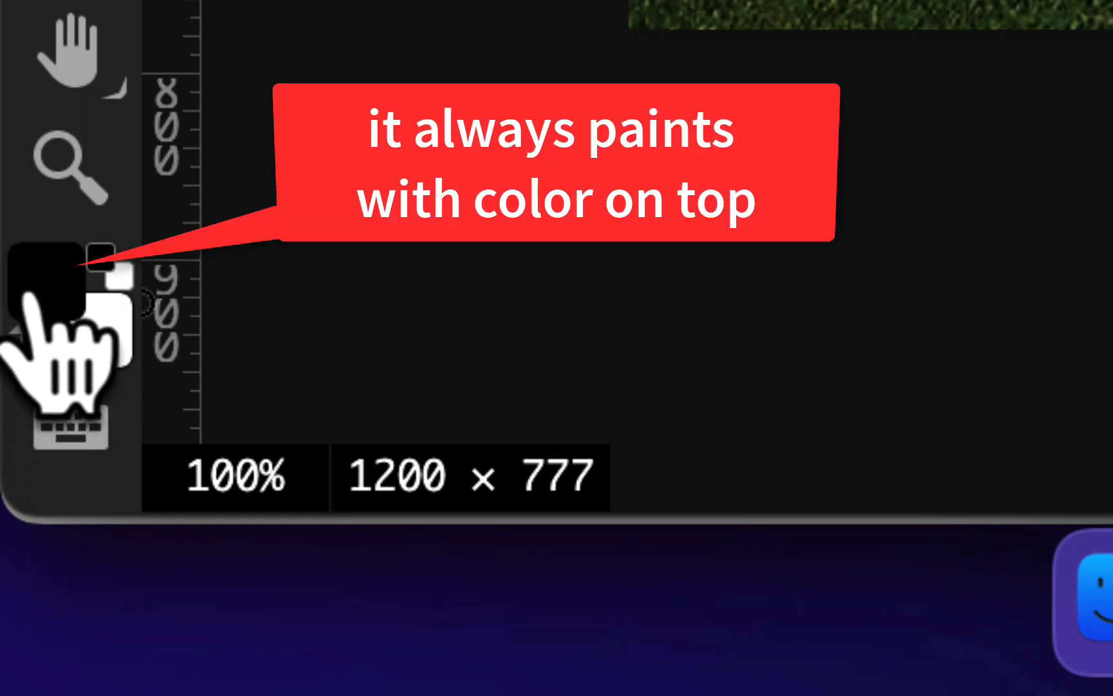
pyautogui.click(19, 367)
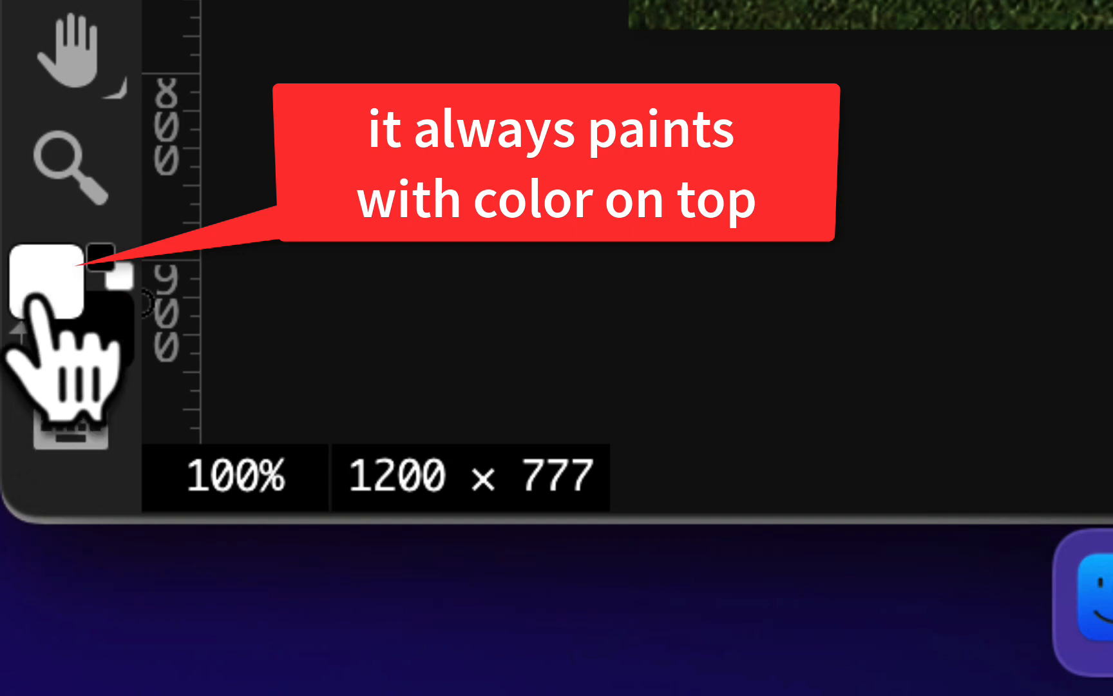
pyautogui.click(26, 361)
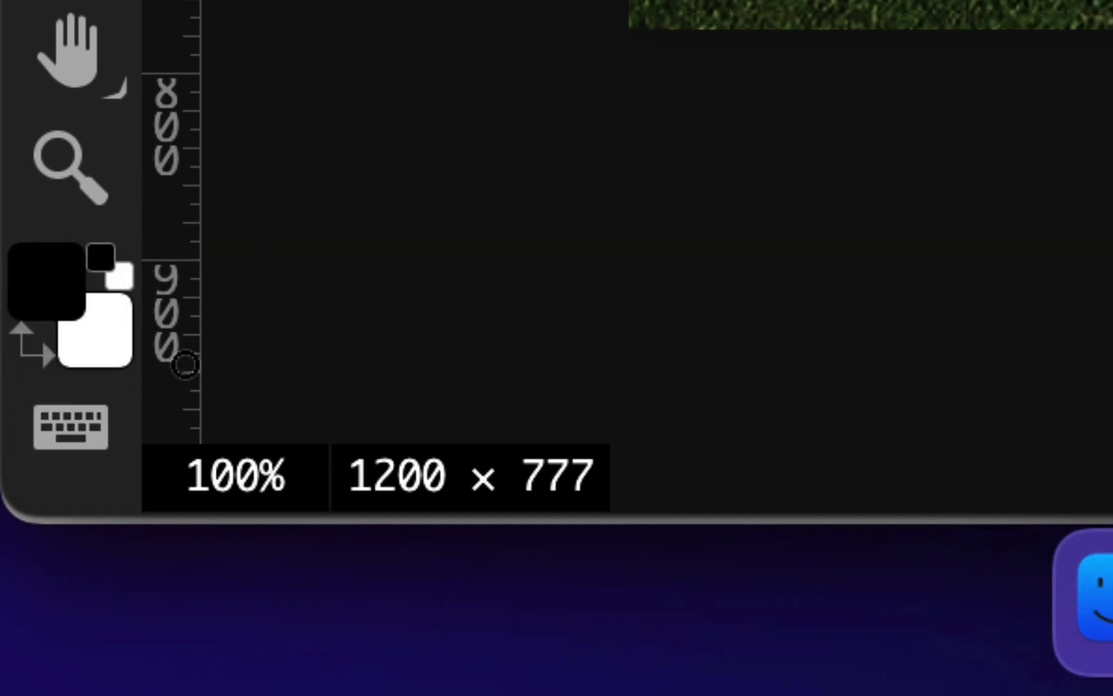
pyautogui.press('x')
pyautogui.press('x')
pyautogui.press('x')
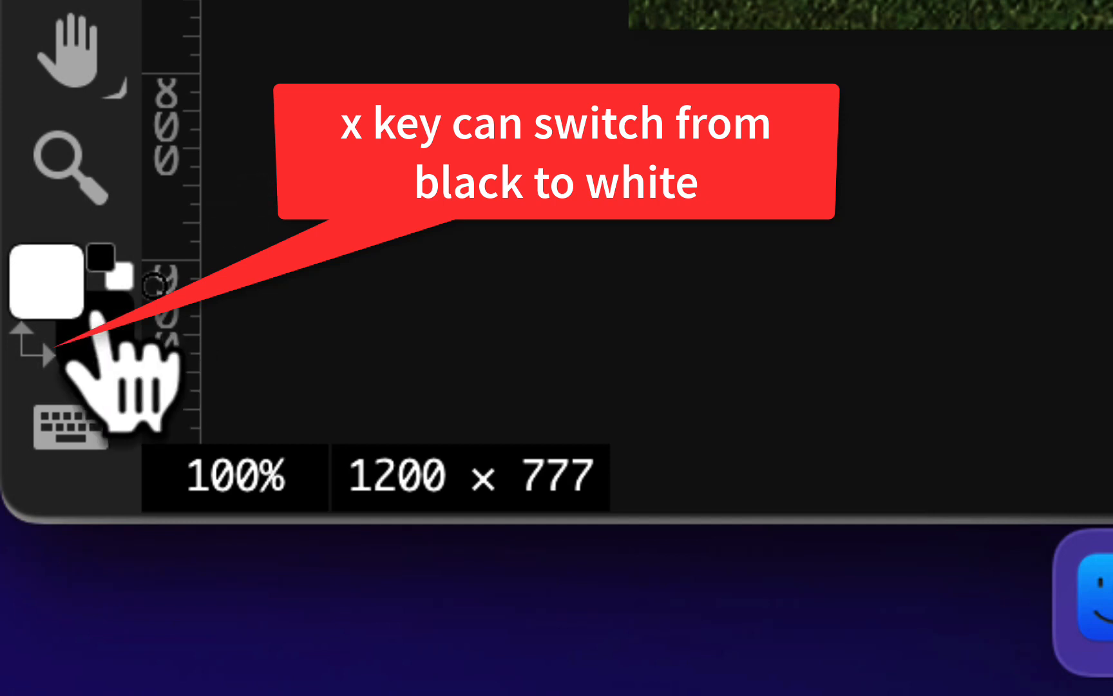
pyautogui.press('x')
pyautogui.press('x')
pyautogui.press('x')
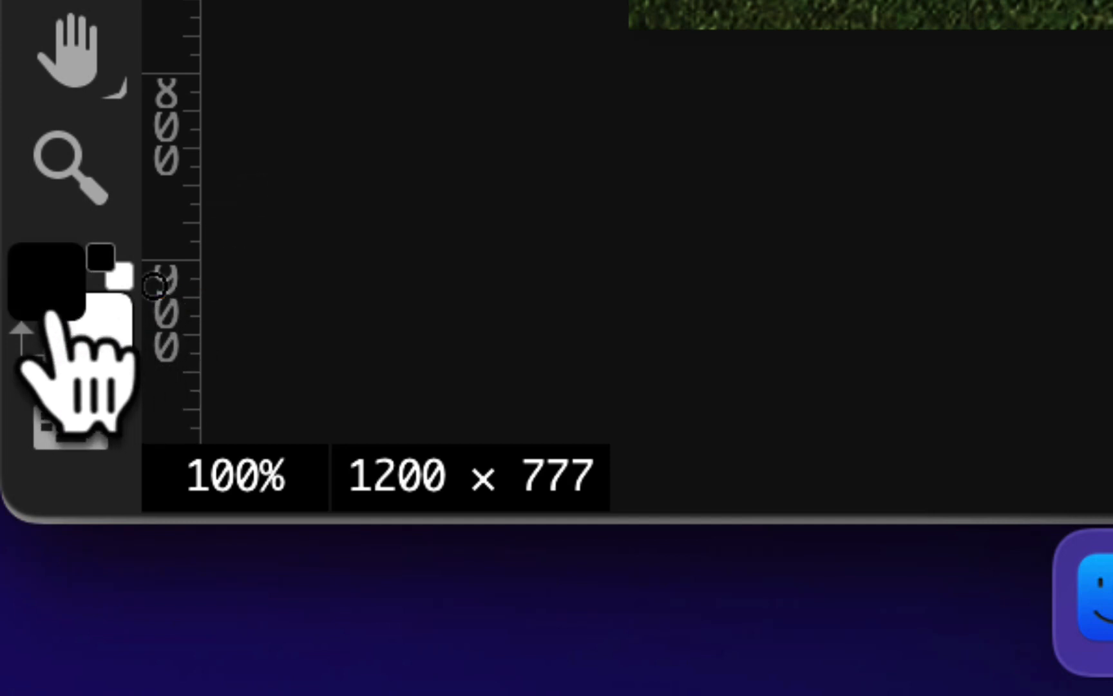
pyautogui.press('x')
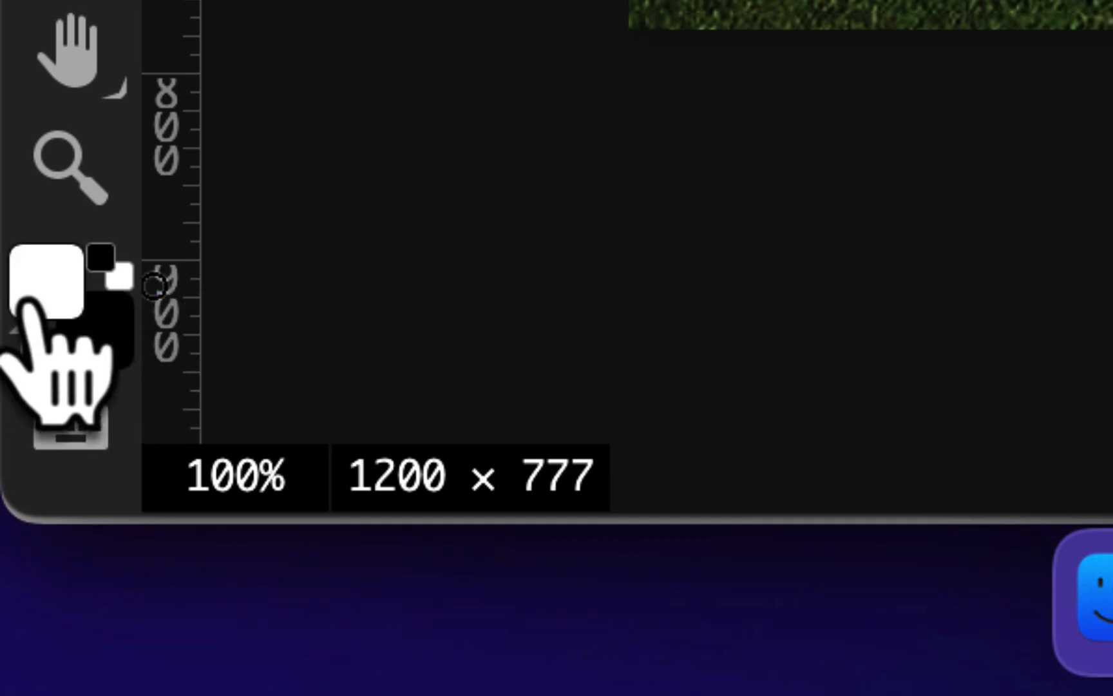
pyautogui.press('x')
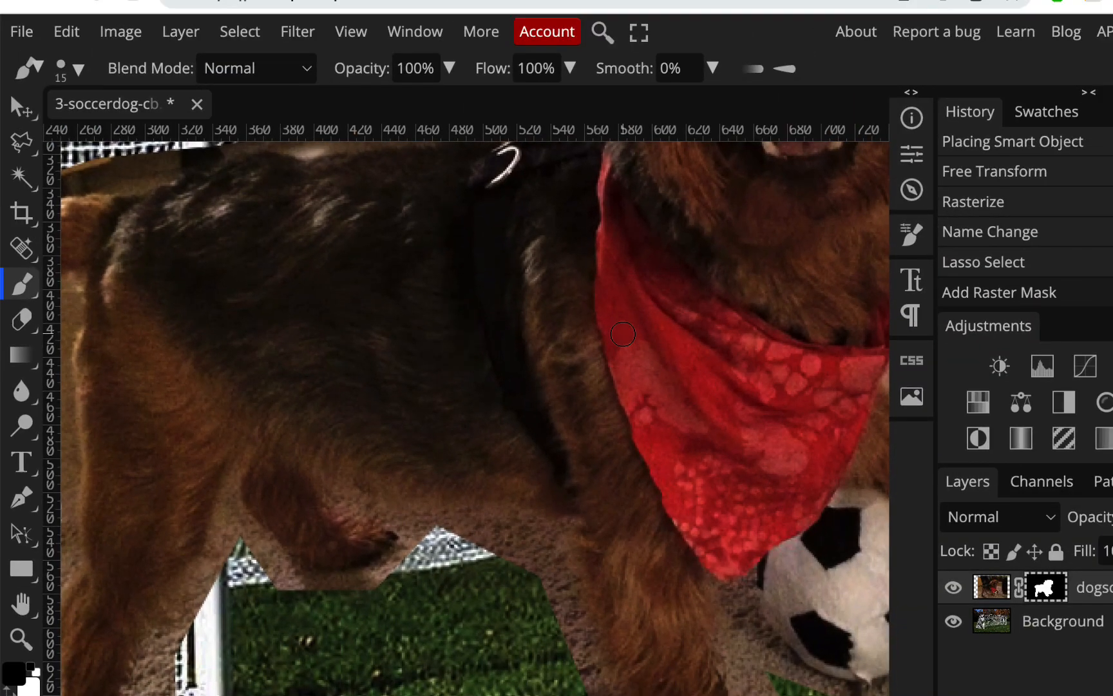
# Enlarge the brush to 45 px and lower its hardness to 63% for working along the dog's back
pyautogui.scroll(3, 622, 334)
pyautogui.scroll(3, 622, 333)
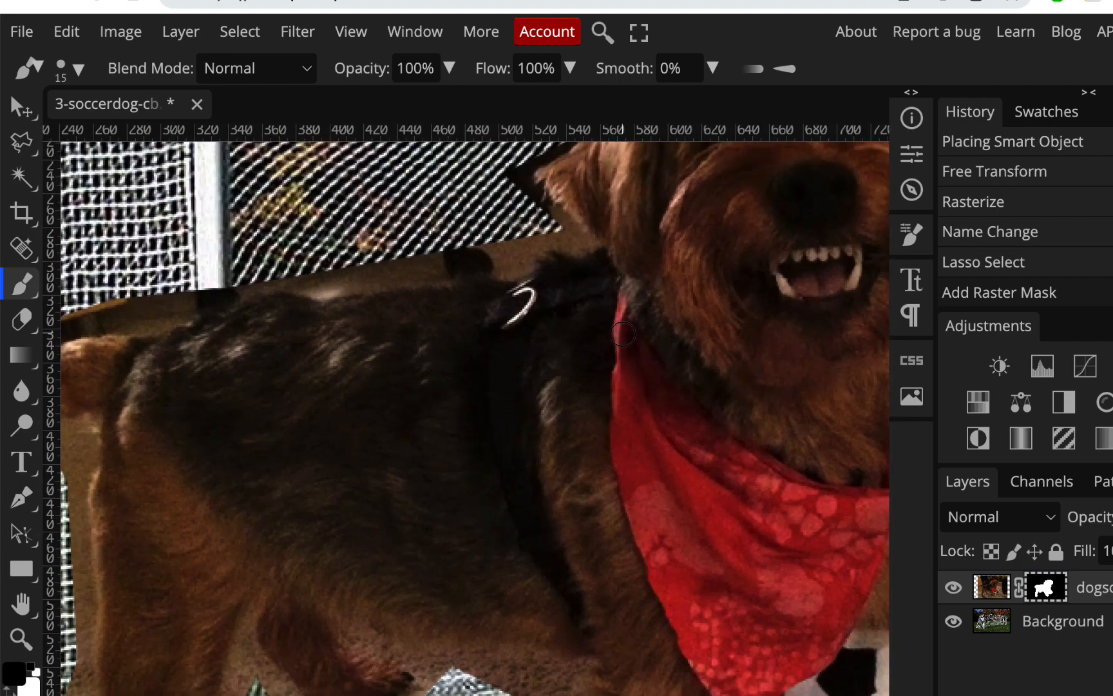
pyautogui.hscroll(-5, 599, 338)
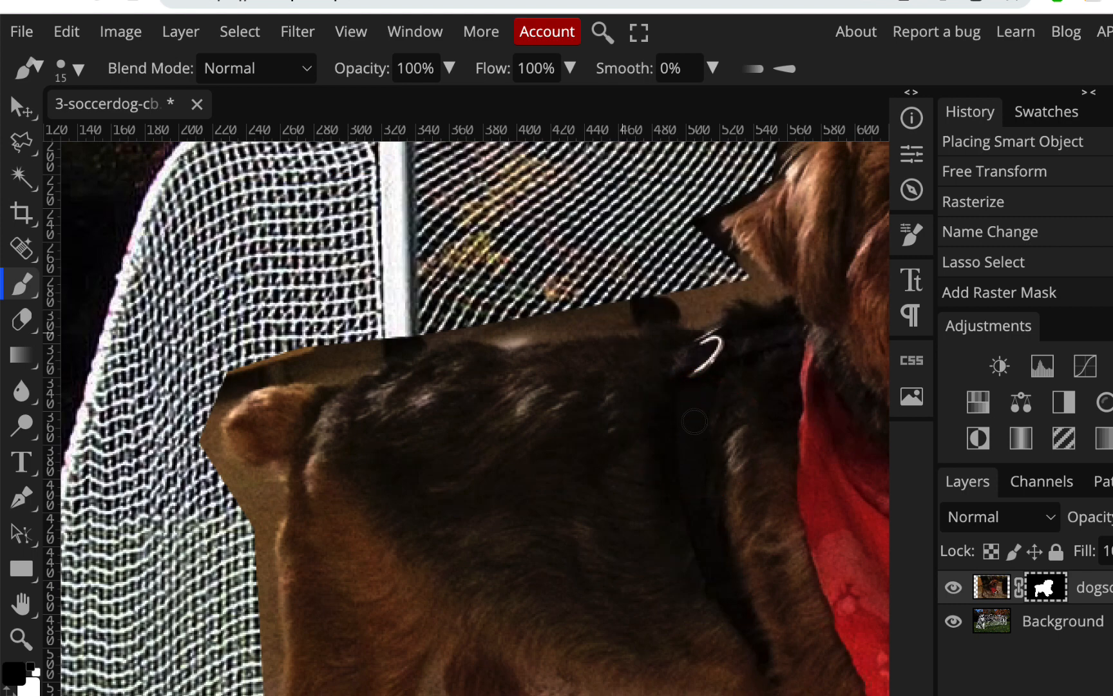
pyautogui.press('[')
pyautogui.press(']')
pyautogui.press(']')
pyautogui.press(']')
pyautogui.press(']')
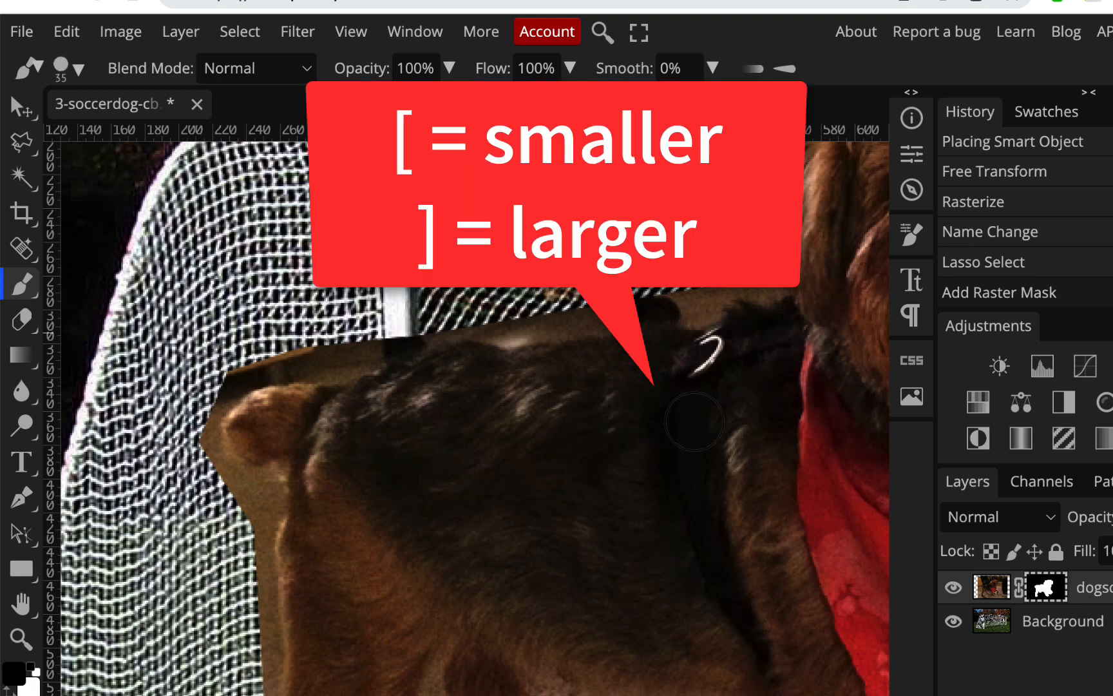
pyautogui.press(']')
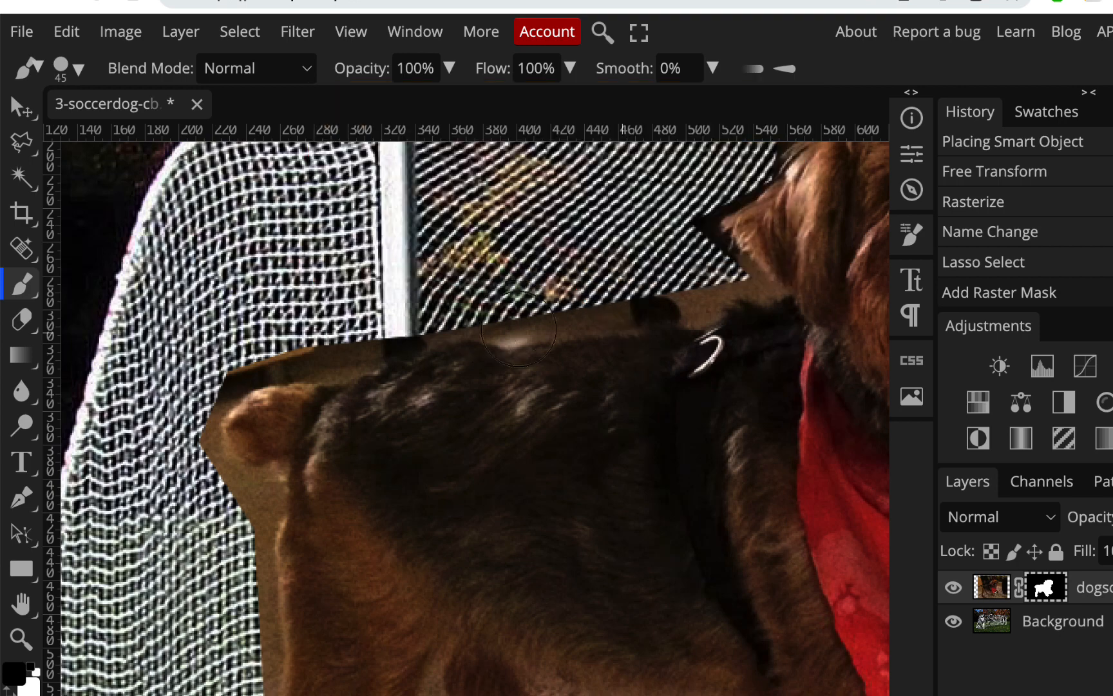
pyautogui.click(78, 68)
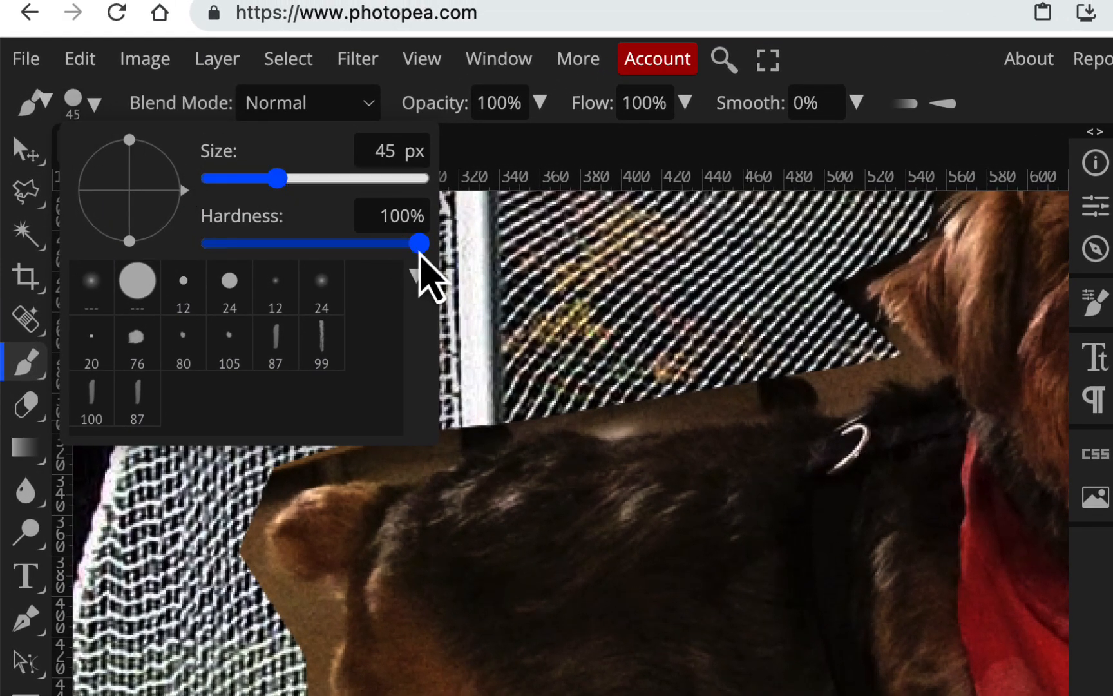
pyautogui.moveTo(417, 243); pyautogui.dragTo(356, 246)
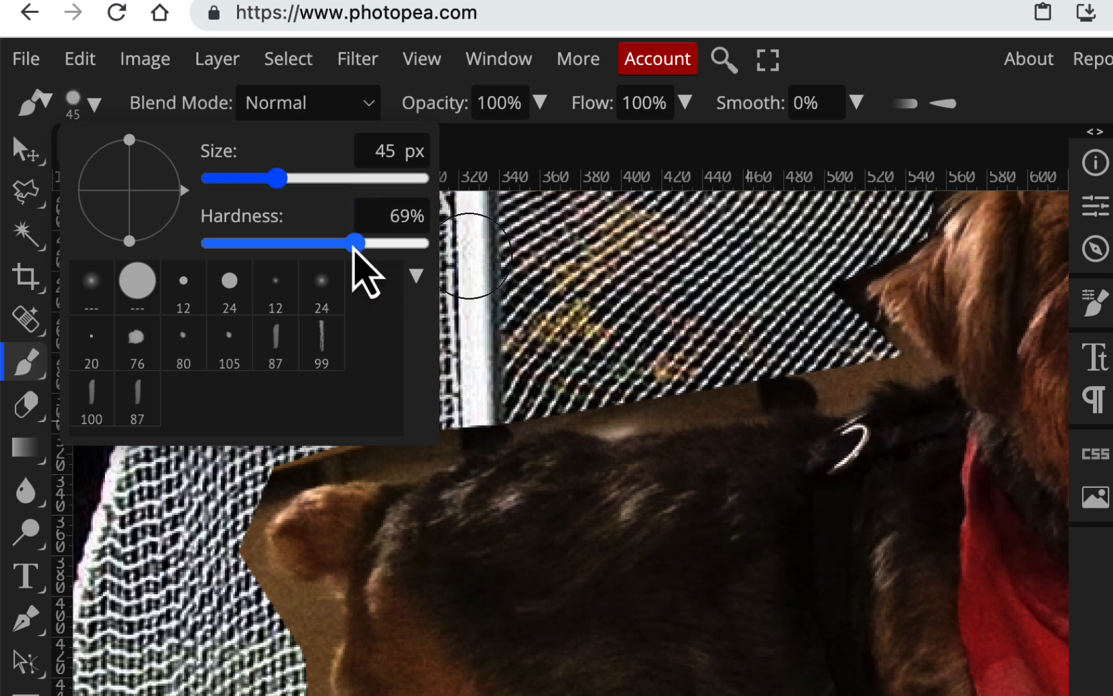
pyautogui.moveTo(354, 243); pyautogui.dragTo(342, 245)
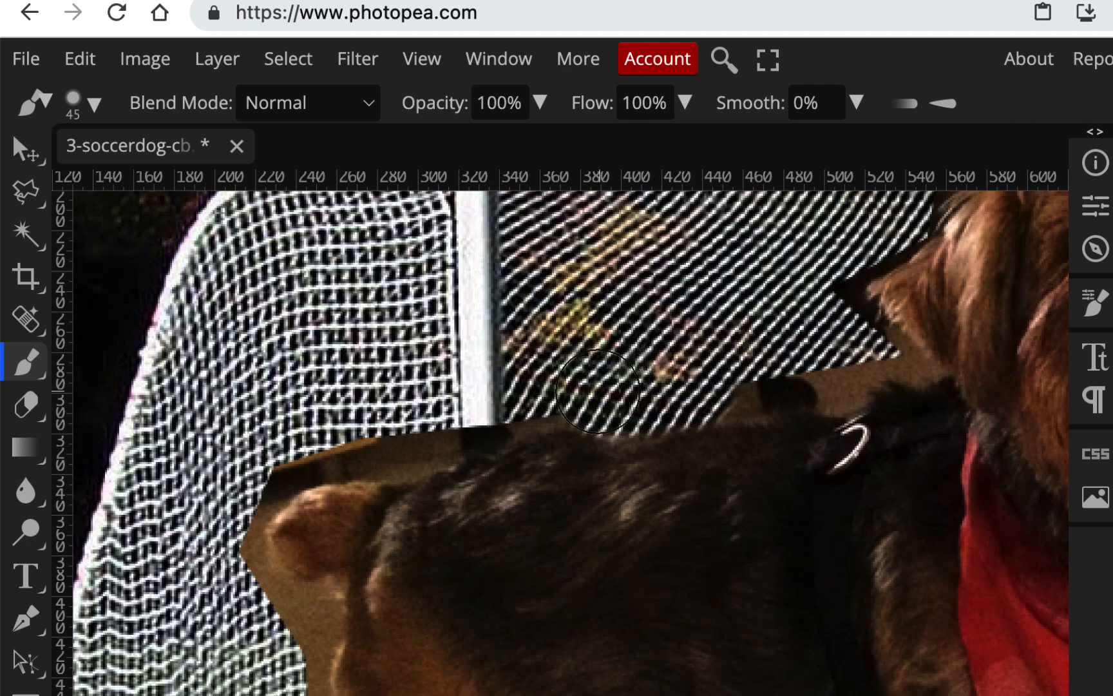
# Paint black on the mask along the dog's back and around the tail to hide leftover background, and make the brush slightly smaller
pyautogui.moveTo(562, 382)
pyautogui.mouseDown()
pyautogui.moveTo(475, 394)
pyautogui.moveTo(390, 443)
pyautogui.mouseUp()
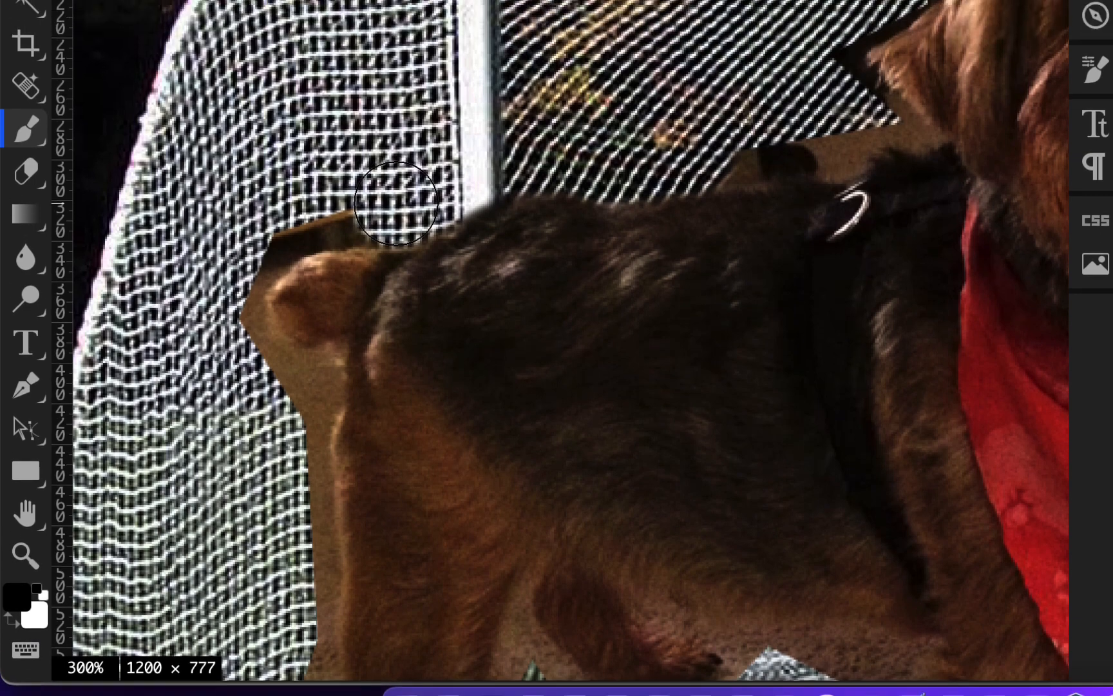
pyautogui.moveTo(394, 168)
pyautogui.mouseDown()
pyautogui.moveTo(327, 165)
pyautogui.moveTo(288, 194)
pyautogui.moveTo(269, 274)
pyautogui.moveTo(222, 332)
pyautogui.moveTo(246, 366)
pyautogui.moveTo(290, 386)
pyautogui.moveTo(277, 400)
pyautogui.moveTo(287, 377)
pyautogui.mouseUp()
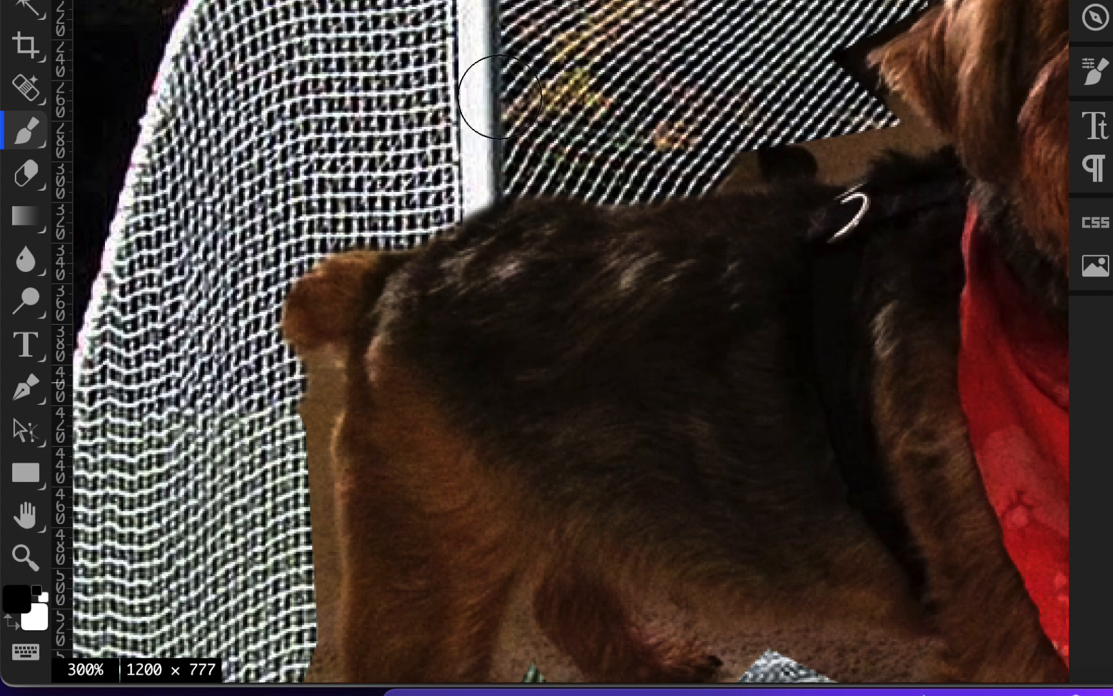
pyautogui.press('[')
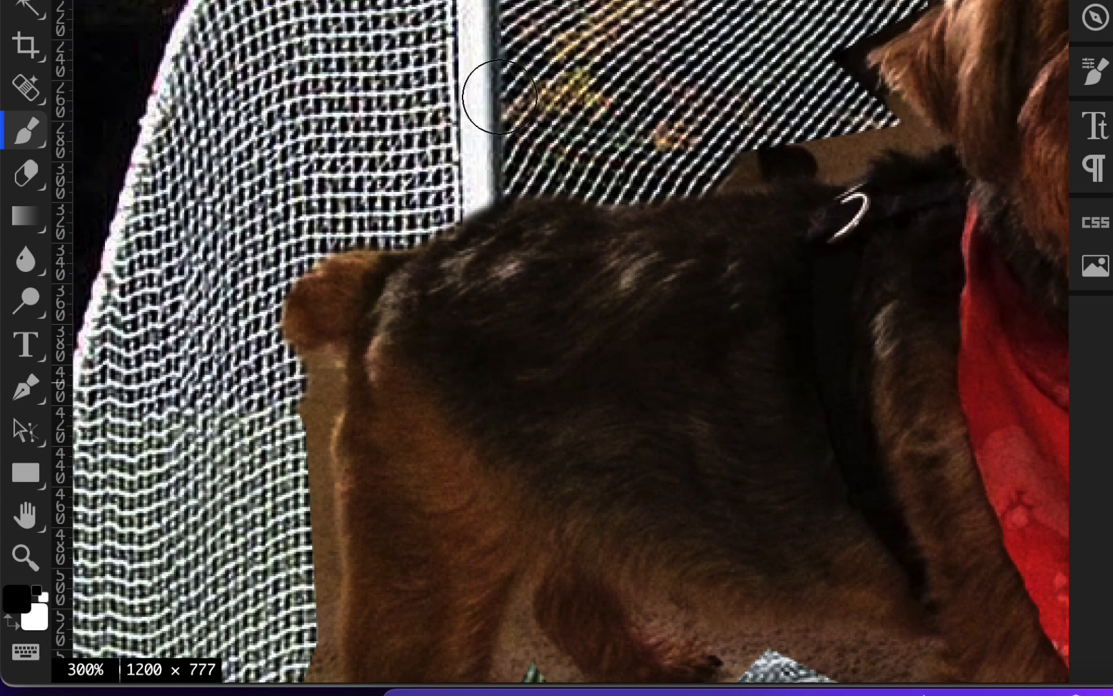
# Paint the dog's tail away in black on the mask, and restore it by painting over the area in white
pyautogui.moveTo(493, 206)
pyautogui.mouseDown()
pyautogui.moveTo(399, 232)
pyautogui.moveTo(361, 264)
pyautogui.moveTo(305, 359)
pyautogui.moveTo(297, 303)
pyautogui.moveTo(310, 263)
pyautogui.mouseUp()
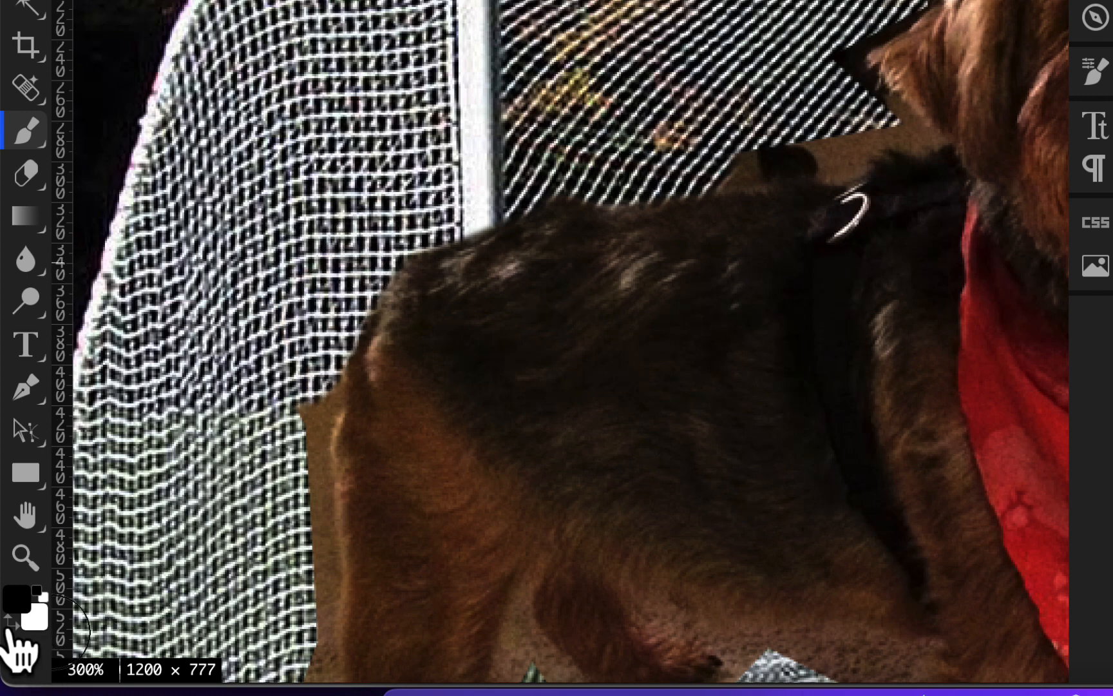
pyautogui.click(10, 622)
pyautogui.moveTo(442, 278)
pyautogui.mouseDown()
pyautogui.moveTo(349, 308)
pyautogui.moveTo(325, 338)
pyautogui.moveTo(350, 374)
pyautogui.moveTo(403, 346)
pyautogui.moveTo(409, 267)
pyautogui.moveTo(370, 259)
pyautogui.moveTo(294, 289)
pyautogui.moveTo(278, 312)
pyautogui.moveTo(330, 338)
pyautogui.mouseUp()
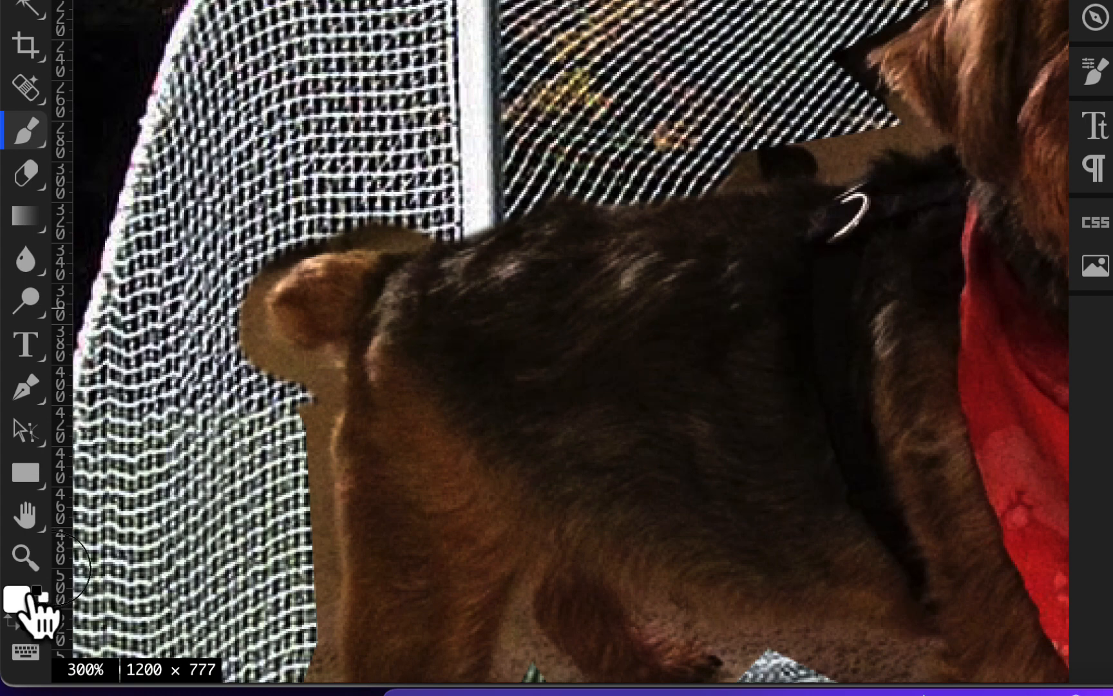
# Switch back to black and mask out the leftover background around the tail, down around the hind leg and paw, and between the hind legs
pyautogui.click(10, 620)
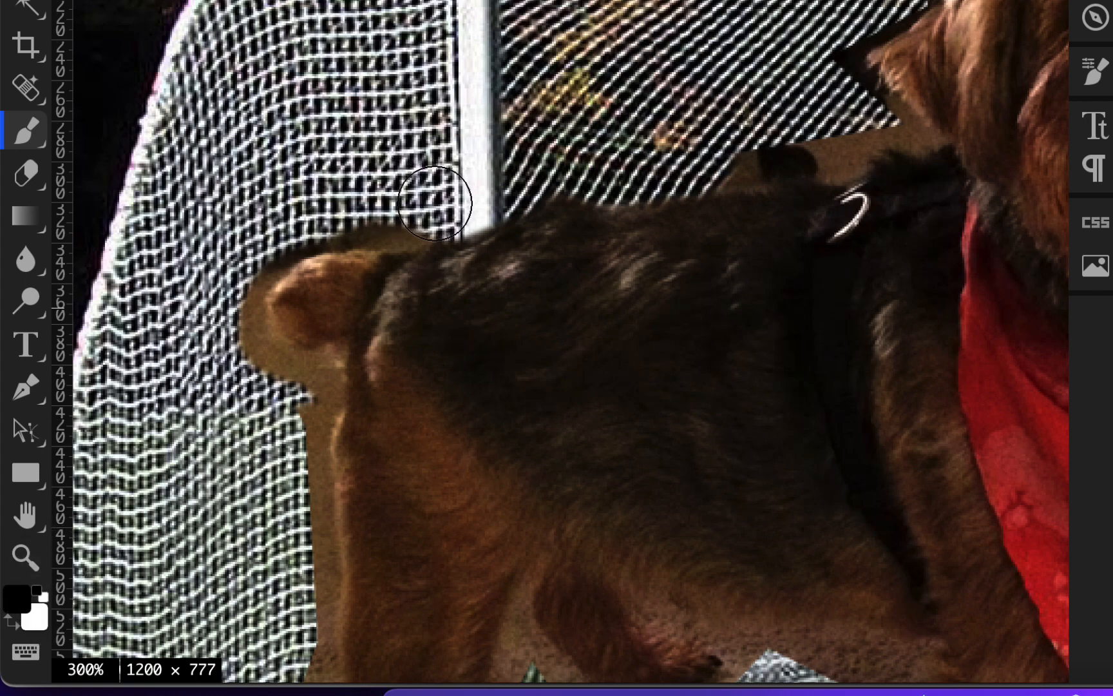
pyautogui.moveTo(397, 215)
pyautogui.mouseDown()
pyautogui.moveTo(302, 220)
pyautogui.moveTo(241, 279)
pyautogui.moveTo(242, 341)
pyautogui.moveTo(313, 389)
pyautogui.moveTo(310, 503)
pyautogui.mouseUp()
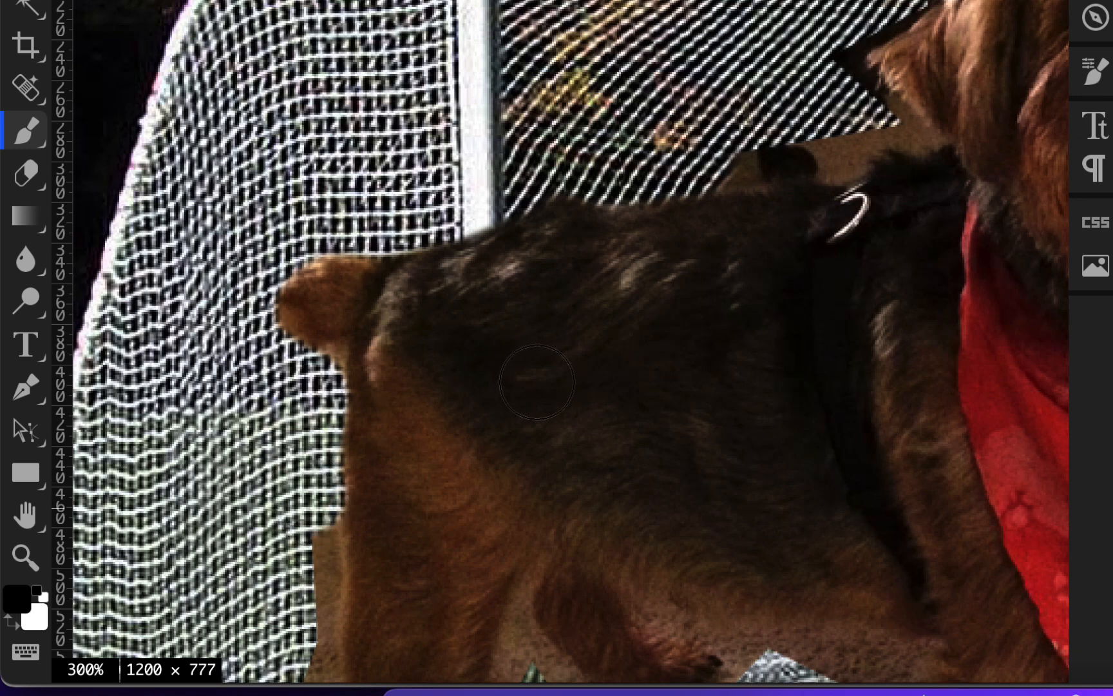
pyautogui.scroll(-12, 536, 382)
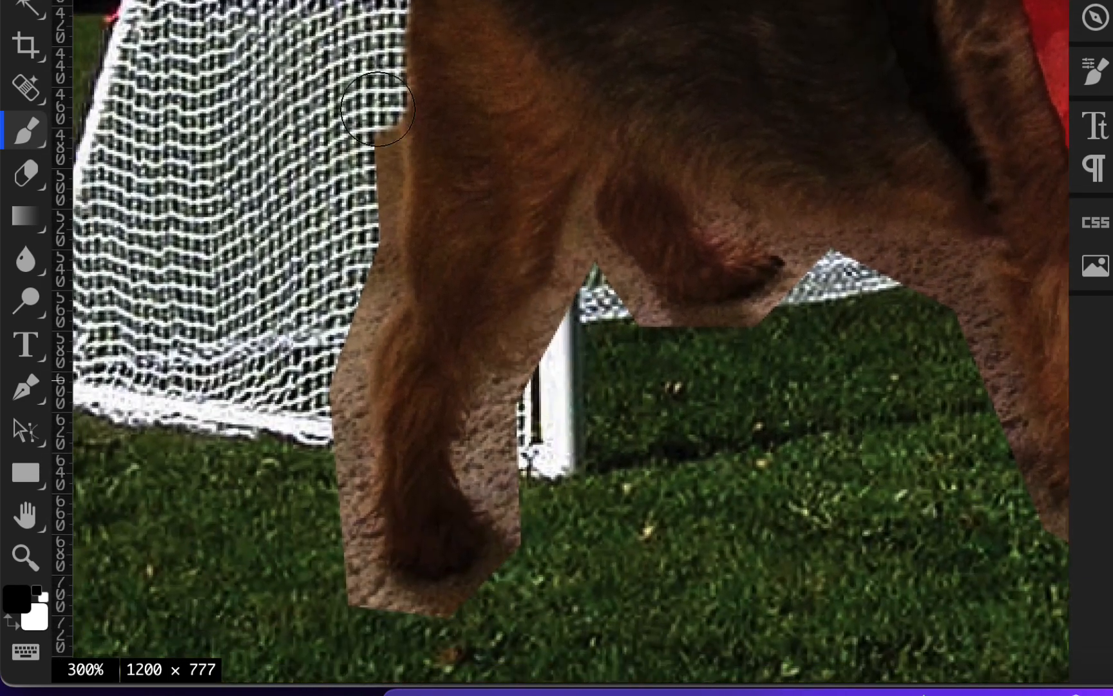
pyautogui.moveTo(377, 108)
pyautogui.mouseDown()
pyautogui.moveTo(375, 296)
pyautogui.moveTo(341, 395)
pyautogui.moveTo(343, 478)
pyautogui.moveTo(336, 436)
pyautogui.moveTo(333, 469)
pyautogui.moveTo(364, 620)
pyautogui.moveTo(420, 623)
pyautogui.moveTo(594, 284)
pyautogui.mouseUp()
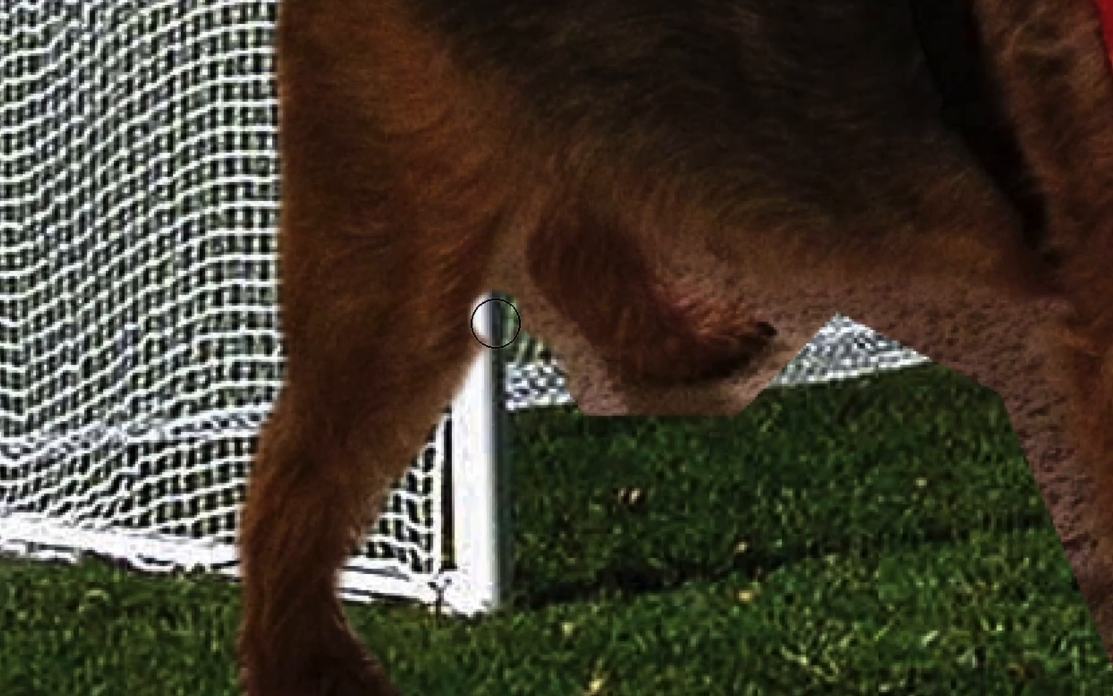
pyautogui.moveTo(571, 251)
pyautogui.mouseDown()
pyautogui.moveTo(575, 279)
pyautogui.moveTo(591, 242)
pyautogui.mouseUp()
pyautogui.moveTo(520, 303)
pyautogui.mouseDown()
pyautogui.moveTo(606, 403)
pyautogui.moveTo(607, 429)
pyautogui.moveTo(531, 369)
pyautogui.mouseUp()
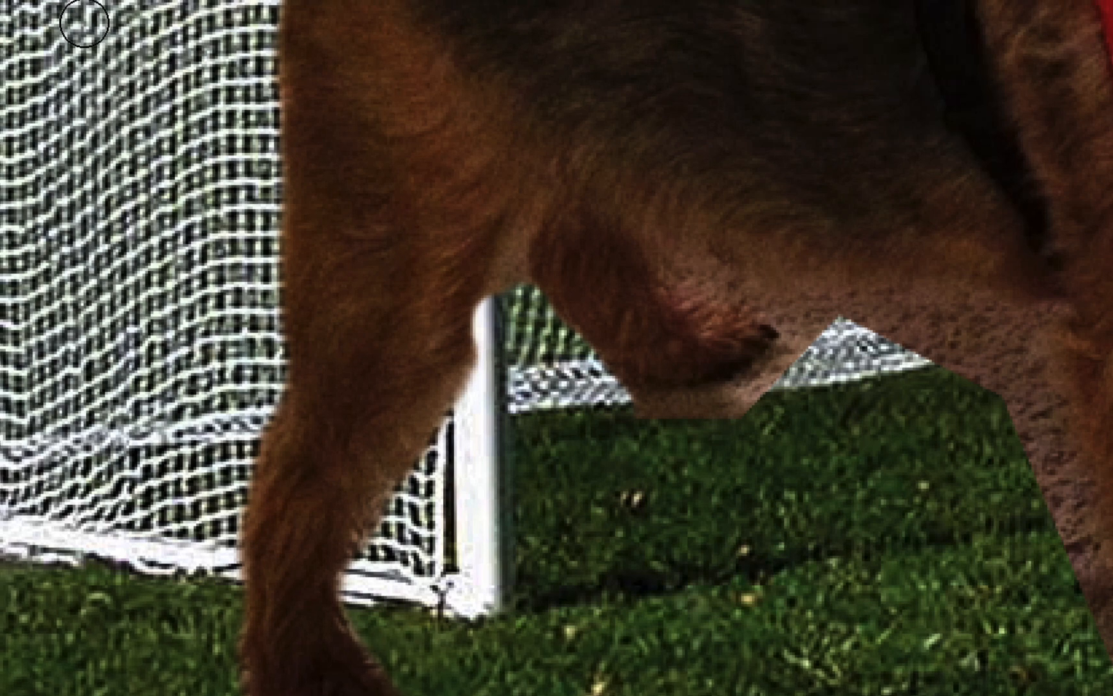
# Soften the 20 px brush to 49% hardness
pyautogui.click(30, 17)
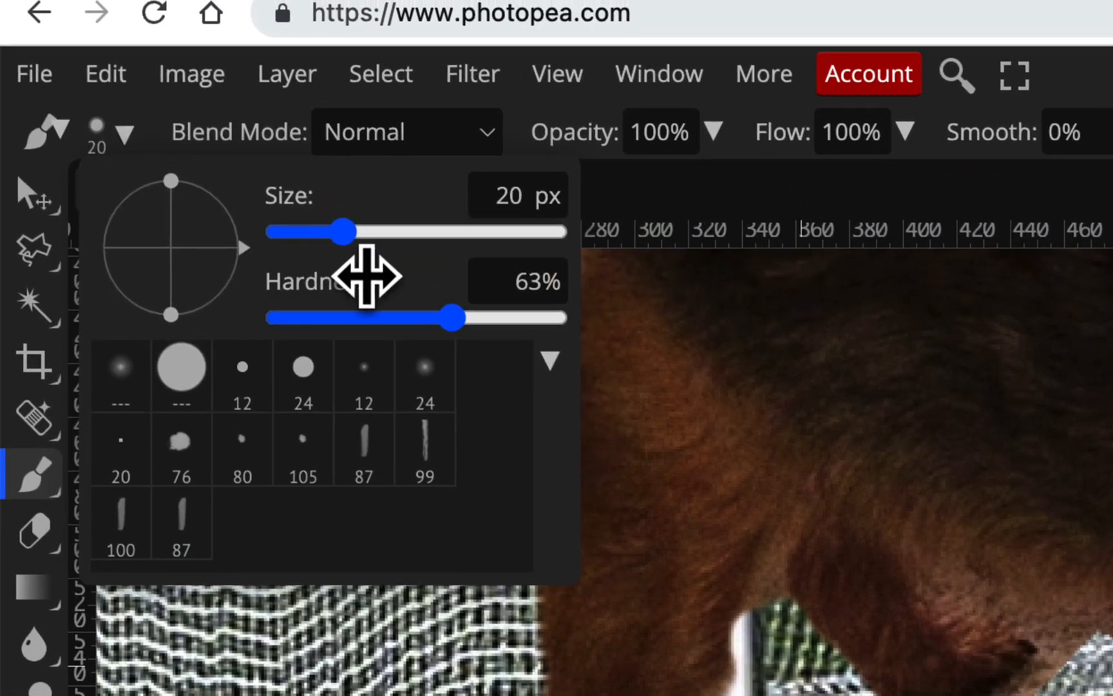
pyautogui.moveTo(455, 320); pyautogui.dragTo(414, 321)
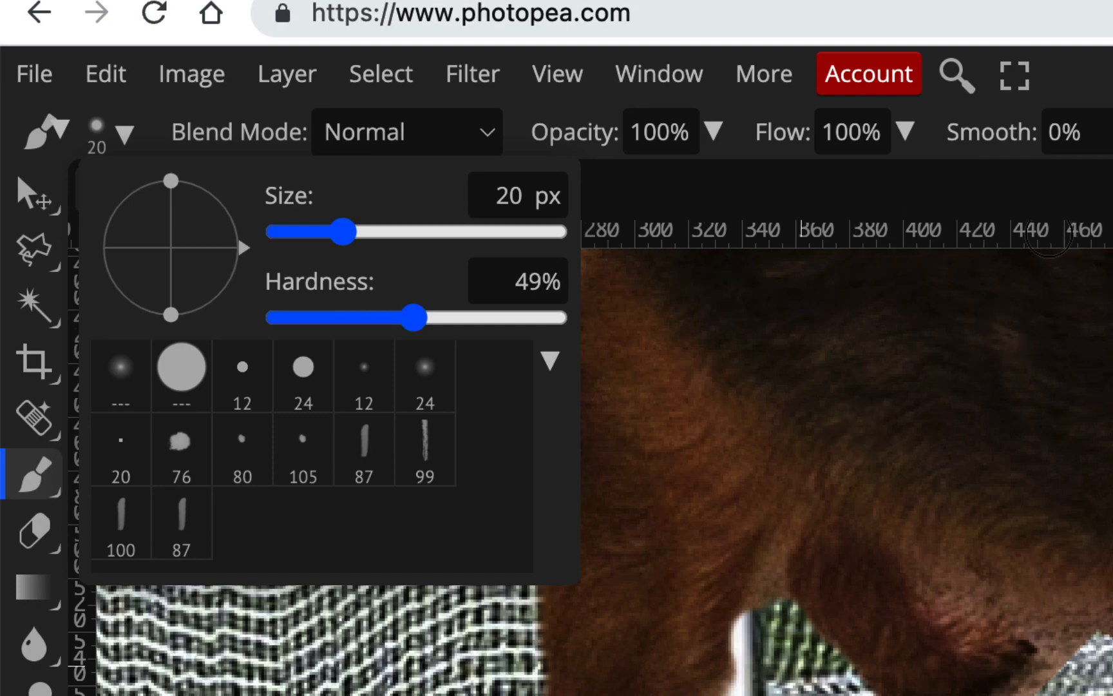
pyautogui.click(1049, 235)
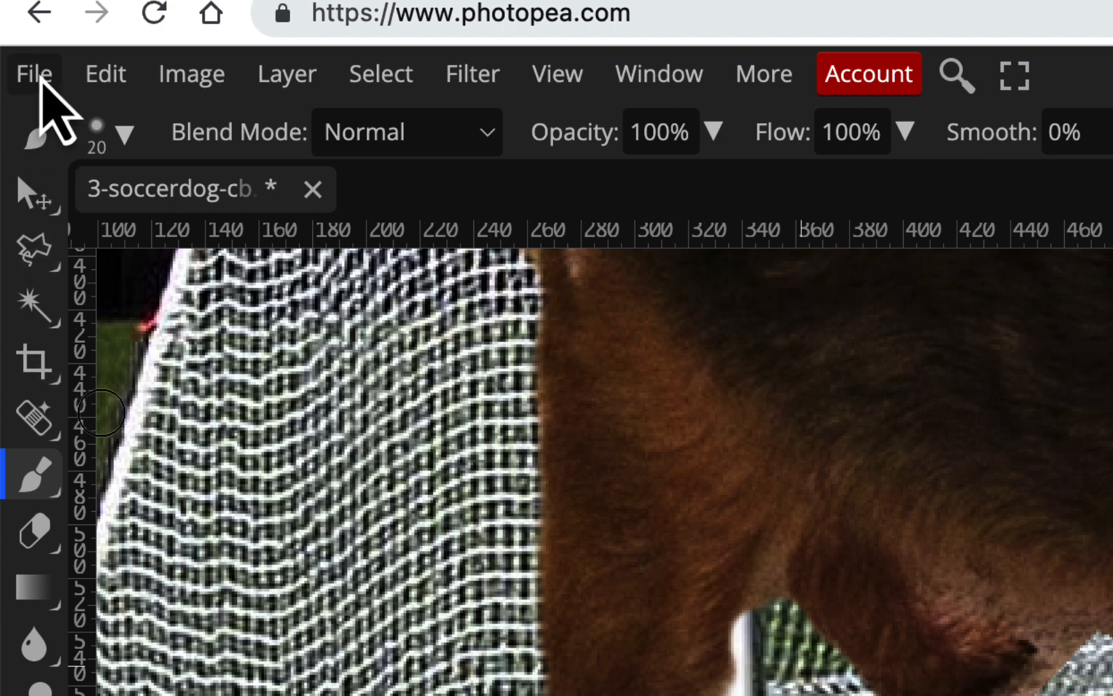
# Save the soccerdog document
pyautogui.click(50, 84)
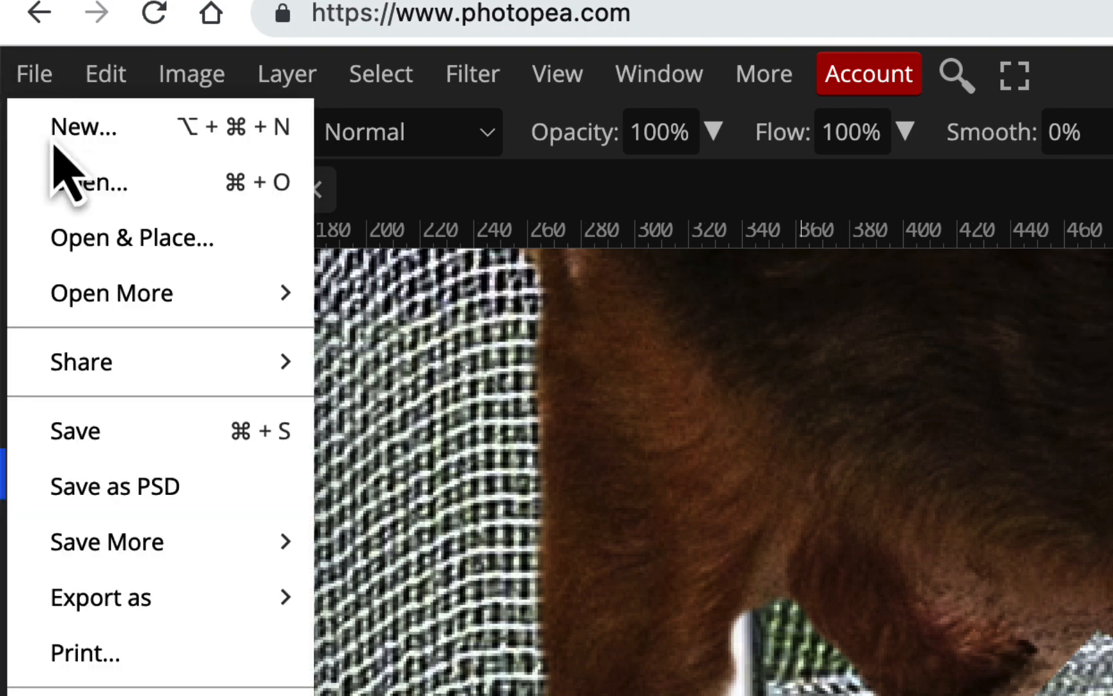
pyautogui.click(104, 440)
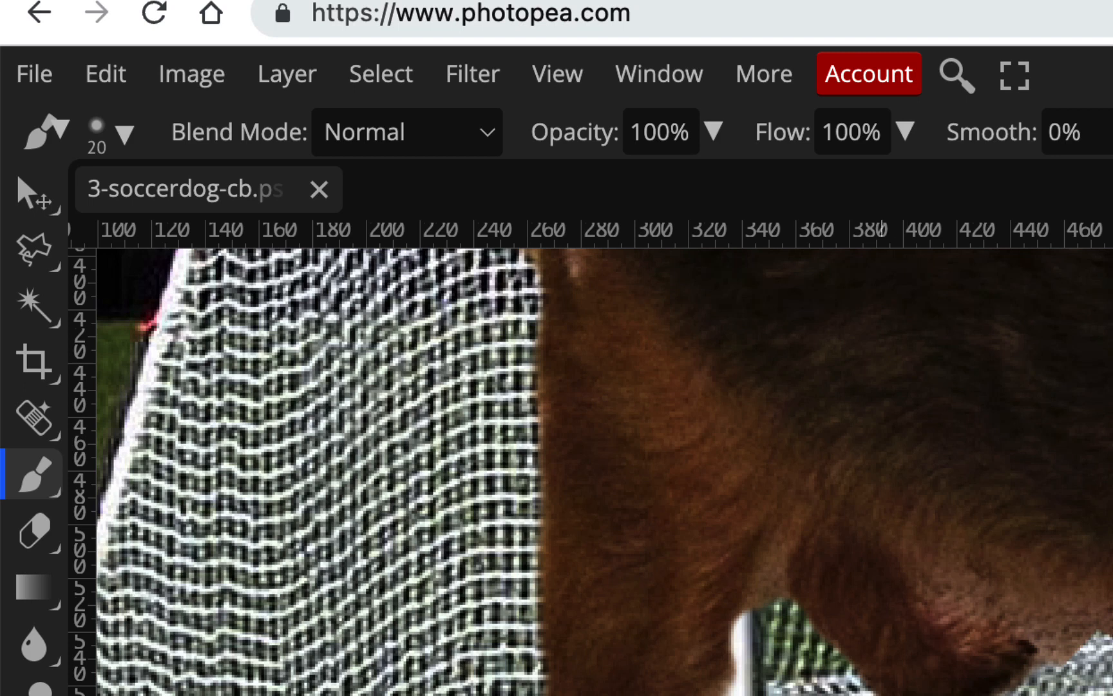
# Mask out the leftover background around the raised hind paw and under the belly, using a 30 px brush and a 15 px brush for tight spots
pyautogui.click(859, 695)
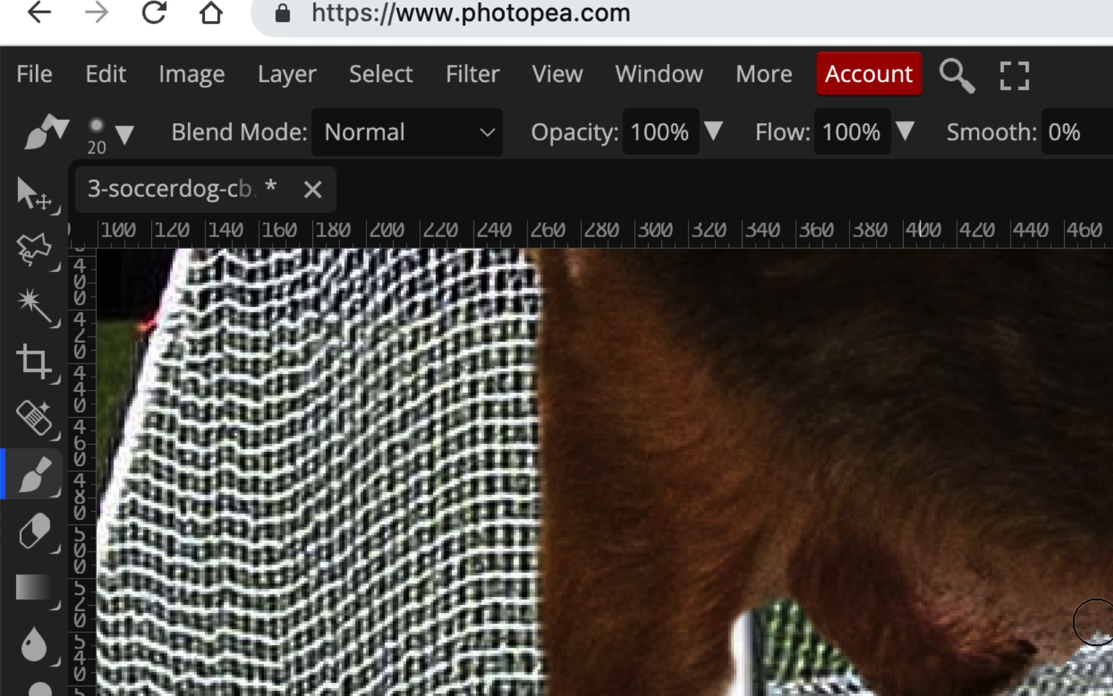
pyautogui.press(']')
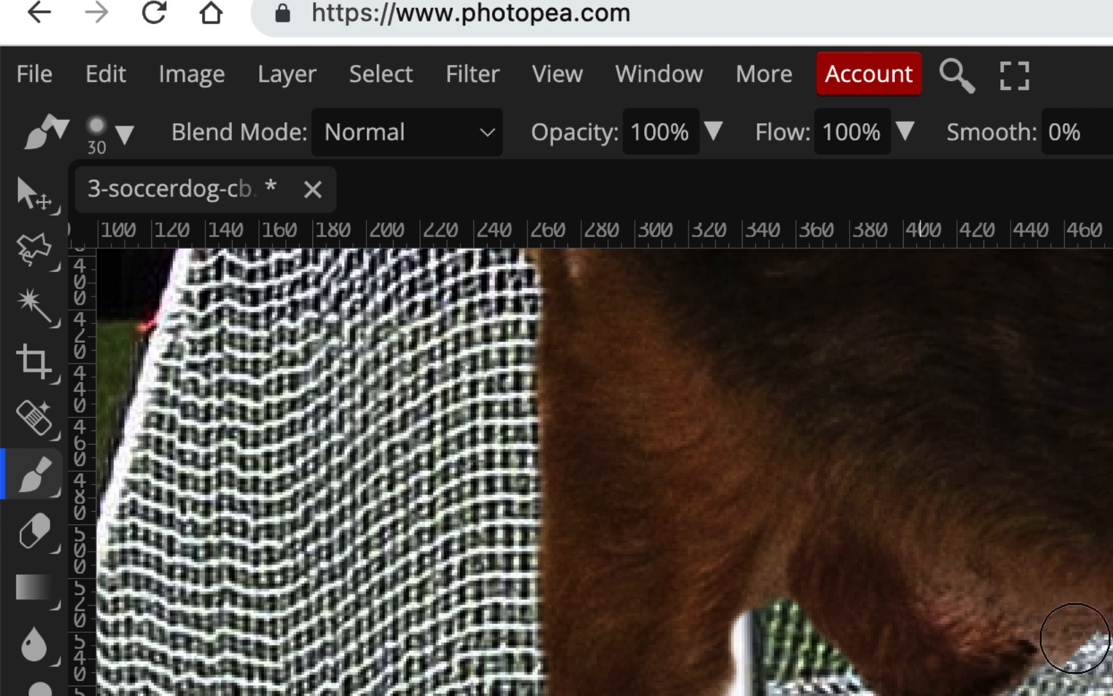
pyautogui.moveTo(1069, 634)
pyautogui.mouseDown()
pyautogui.moveTo(1074, 651)
pyautogui.moveTo(1112, 647)
pyautogui.mouseUp()
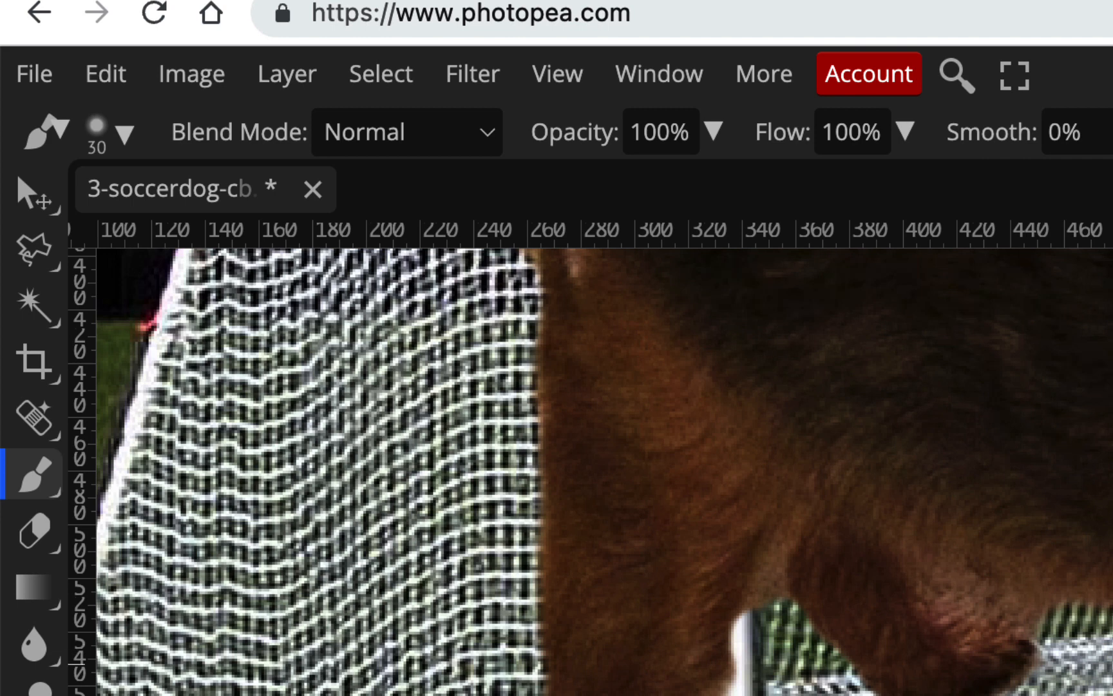
pyautogui.press('[')
pyautogui.press('[')
pyautogui.press('[')
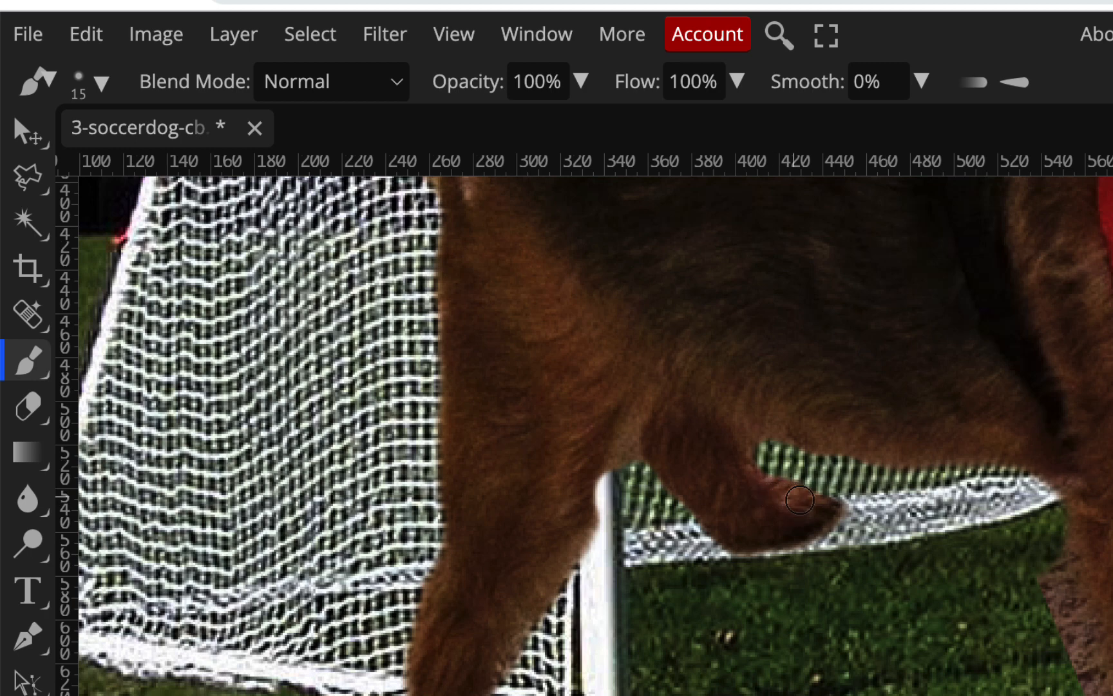
# Mask out the leftover background along the rear edge of the standing front leg and hide the Background layer
pyautogui.hscroll(5, 802, 505)
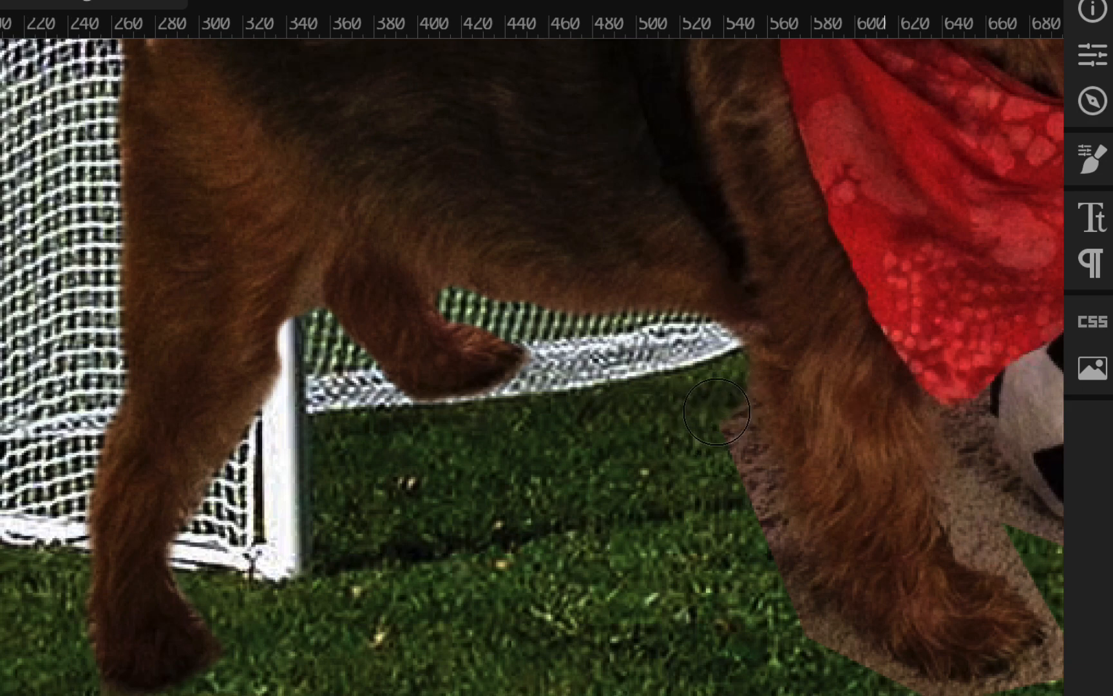
pyautogui.moveTo(717, 411)
pyautogui.mouseDown()
pyautogui.moveTo(738, 482)
pyautogui.moveTo(771, 526)
pyautogui.moveTo(780, 570)
pyautogui.mouseUp()
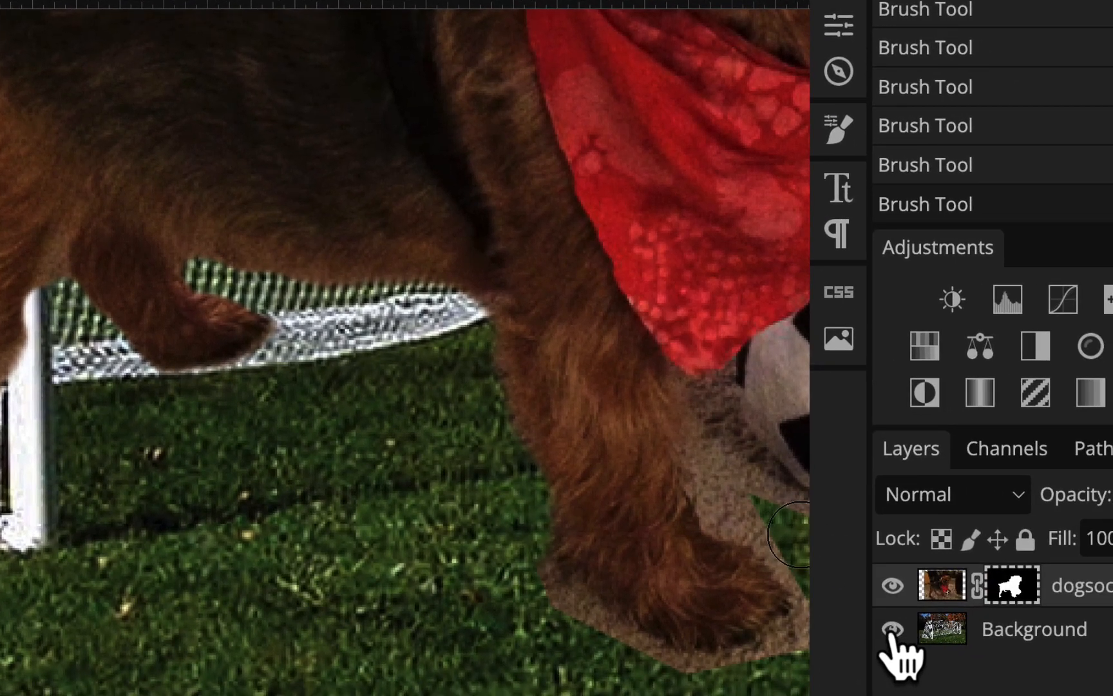
pyautogui.click(975, 639)
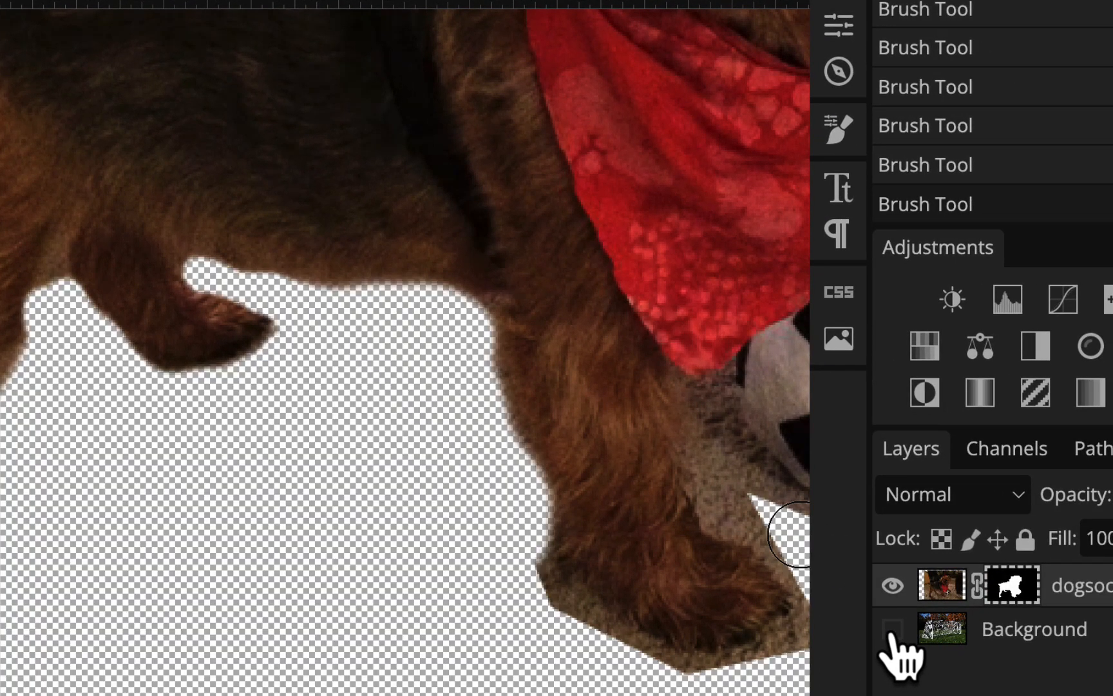
# Mask out the remaining background around the standing front leg and paw, and in the gap between the leg and the soccer ball
pyautogui.moveTo(458, 351)
pyautogui.mouseDown()
pyautogui.moveTo(467, 325)
pyautogui.moveTo(500, 456)
pyautogui.moveTo(504, 549)
pyautogui.moveTo(529, 589)
pyautogui.moveTo(633, 666)
pyautogui.moveTo(681, 663)
pyautogui.moveTo(542, 679)
pyautogui.mouseUp()
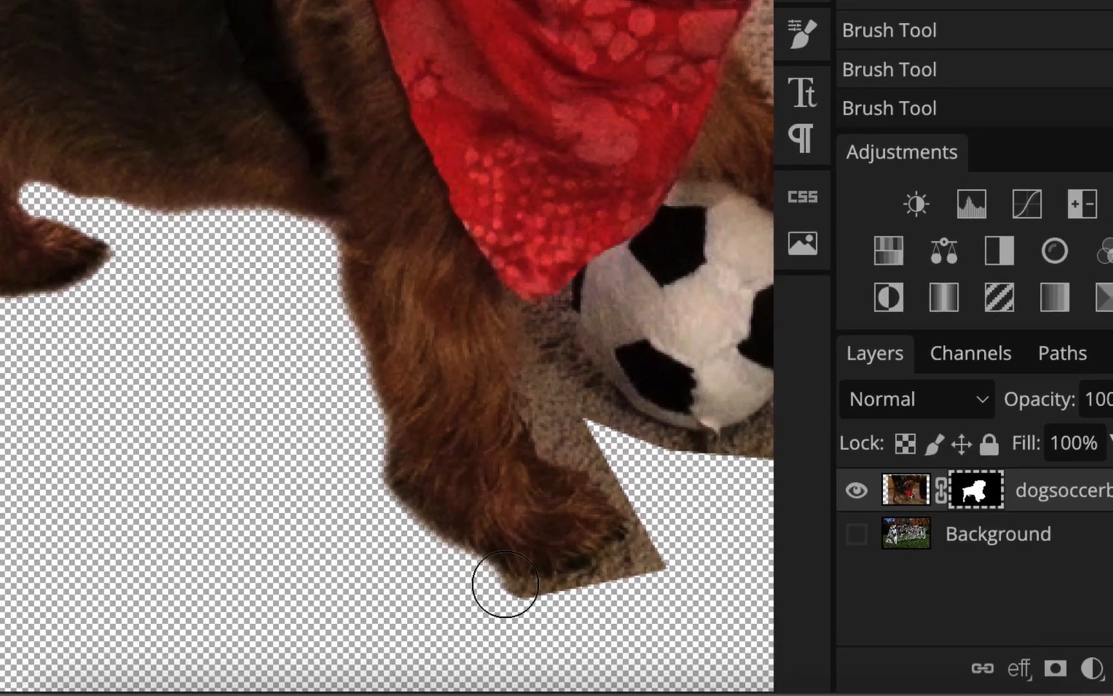
pyautogui.moveTo(505, 584)
pyautogui.mouseDown()
pyautogui.moveTo(480, 600)
pyautogui.moveTo(532, 615)
pyautogui.mouseUp()
pyautogui.moveTo(598, 600)
pyautogui.mouseDown()
pyautogui.moveTo(656, 567)
pyautogui.moveTo(662, 536)
pyautogui.moveTo(630, 460)
pyautogui.moveTo(564, 414)
pyautogui.moveTo(564, 428)
pyautogui.moveTo(570, 390)
pyautogui.mouseUp()
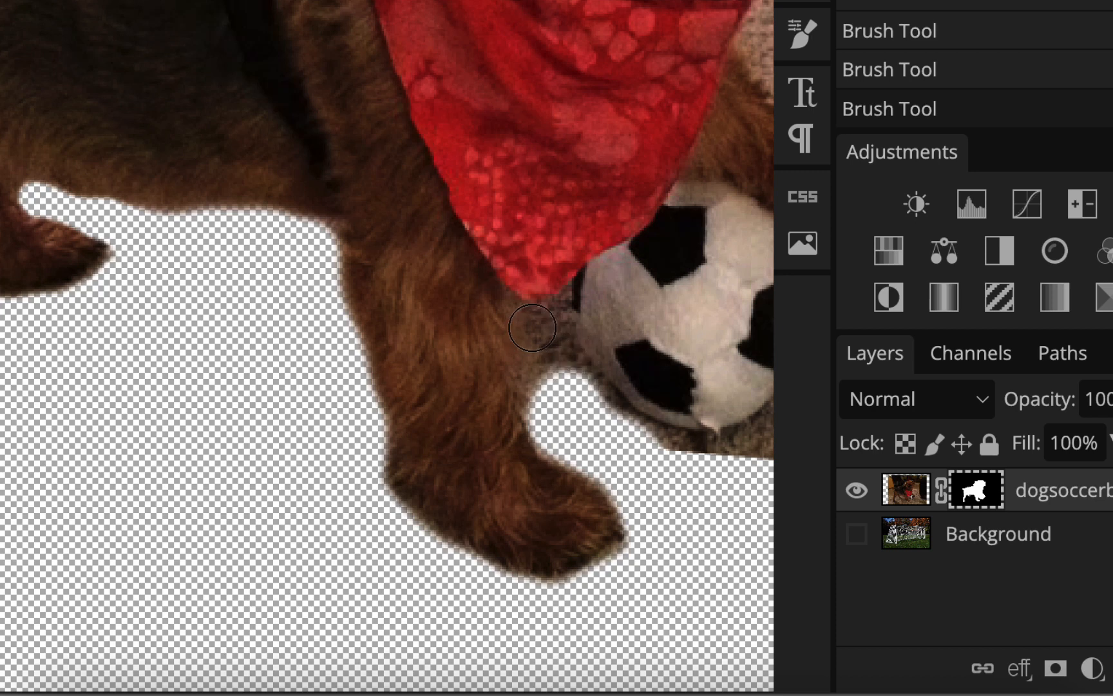
pyautogui.moveTo(540, 326); pyautogui.dragTo(542, 394)
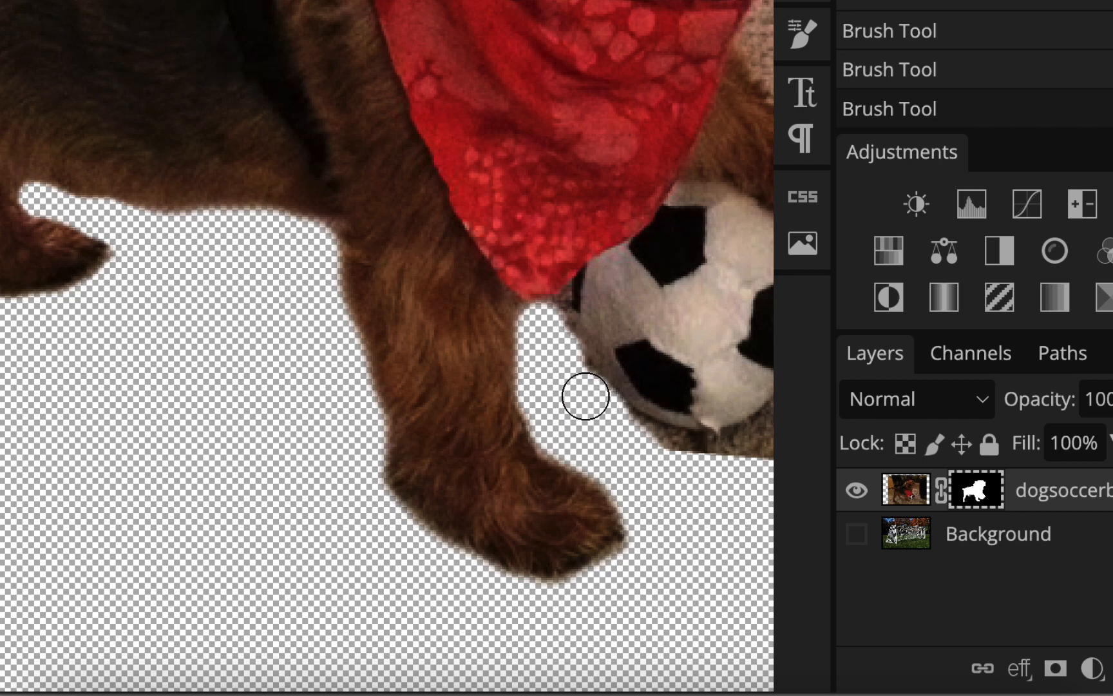
# Mask out the leftover background under the soccer ball and around the underside and tip of the raised front paw
pyautogui.hscroll(5, 611, 467)
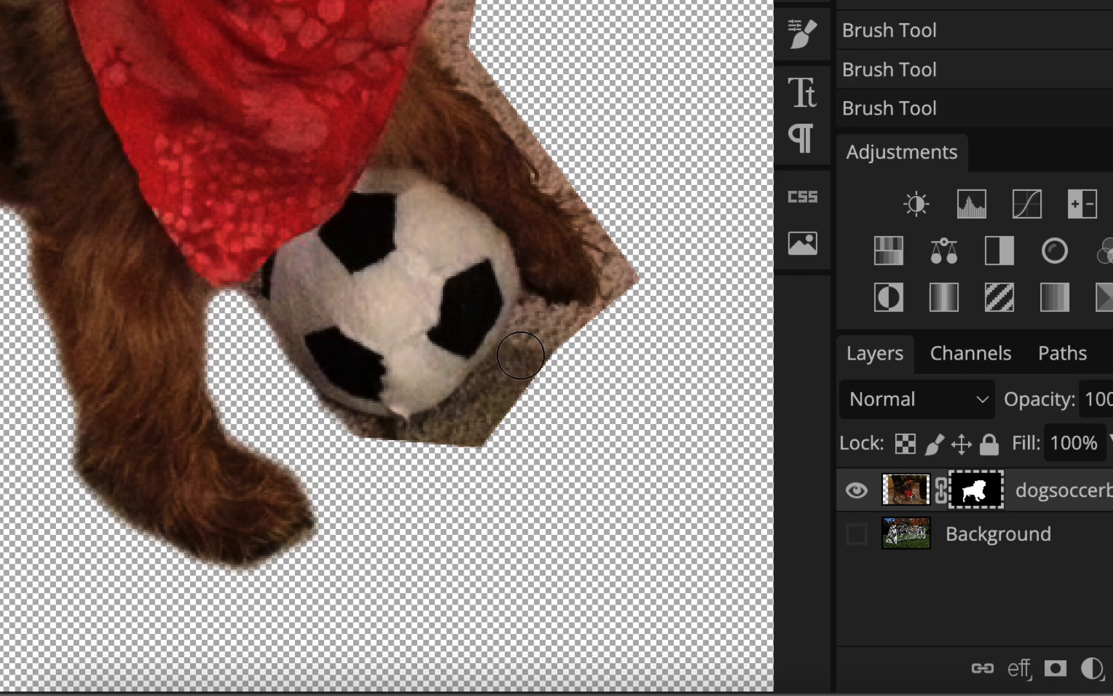
pyautogui.click(519, 360)
pyautogui.moveTo(510, 376)
pyautogui.mouseDown()
pyautogui.moveTo(442, 432)
pyautogui.moveTo(395, 444)
pyautogui.mouseUp()
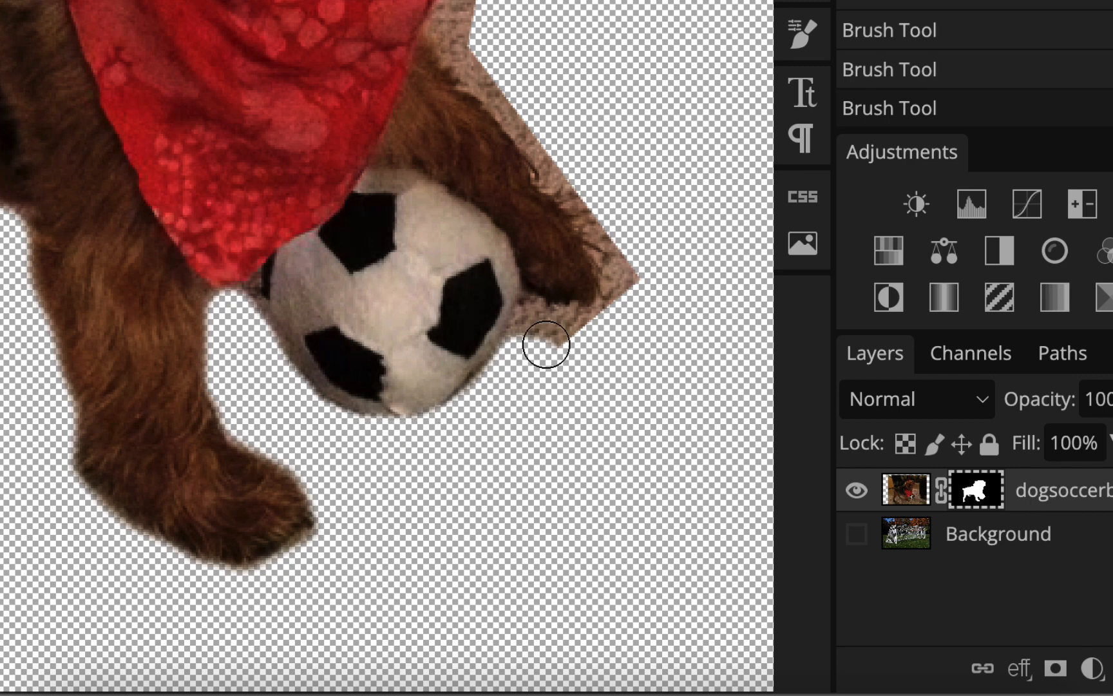
pyautogui.moveTo(546, 344)
pyautogui.mouseDown()
pyautogui.moveTo(559, 325)
pyautogui.moveTo(548, 318)
pyautogui.moveTo(530, 355)
pyautogui.moveTo(540, 318)
pyautogui.moveTo(596, 325)
pyautogui.moveTo(617, 301)
pyautogui.moveTo(630, 245)
pyautogui.mouseUp()
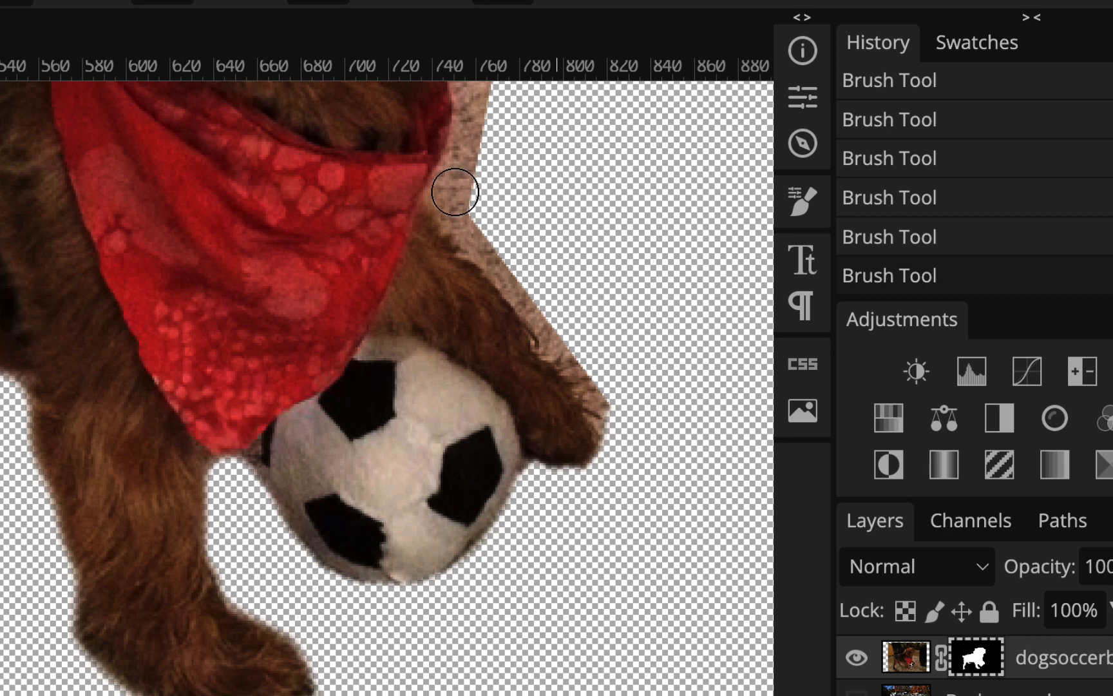
# Mask out the leftover background along the upper edge of the raised front leg, from the bandana to the paw tip
pyautogui.click(455, 192)
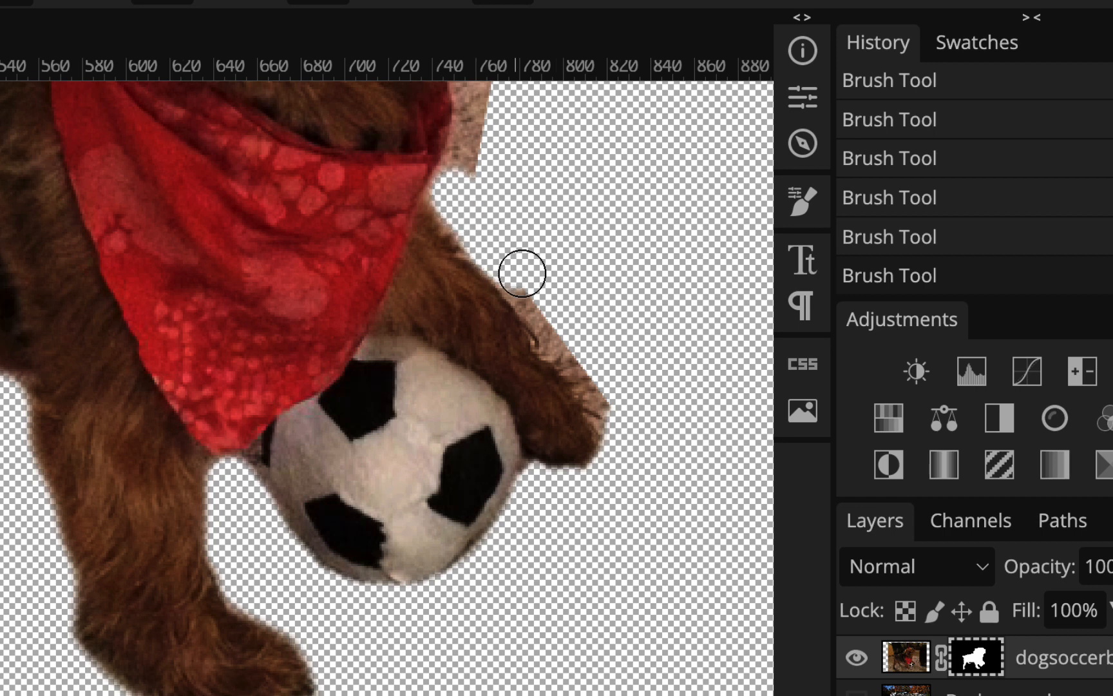
pyautogui.moveTo(522, 273); pyautogui.dragTo(559, 320)
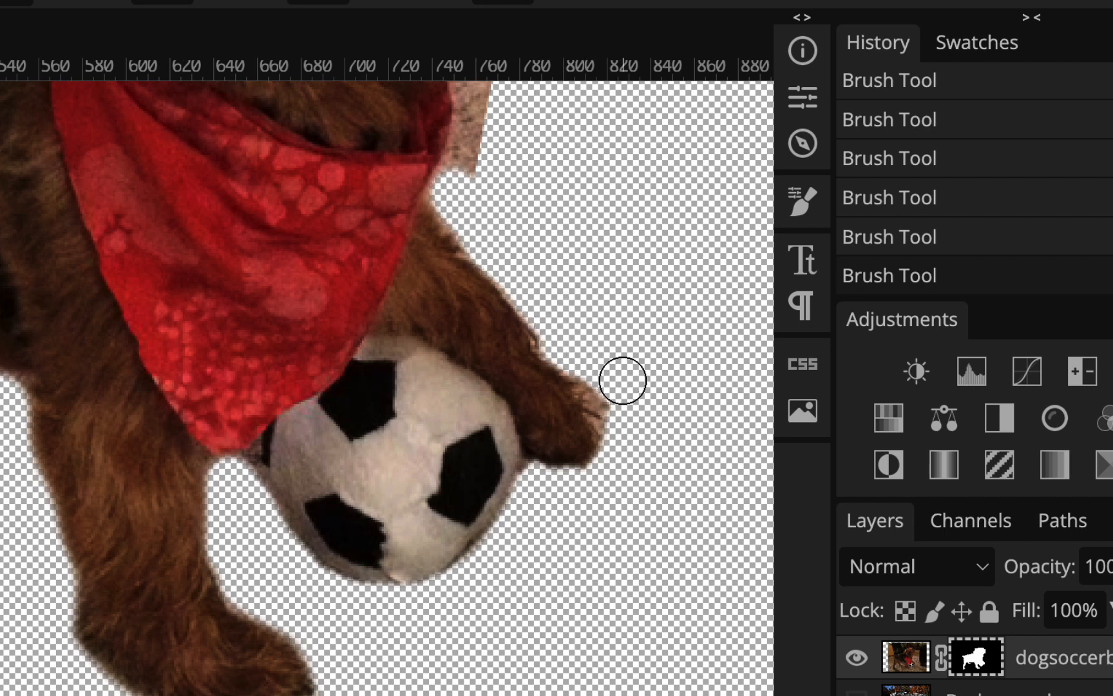
pyautogui.moveTo(607, 375); pyautogui.dragTo(617, 423)
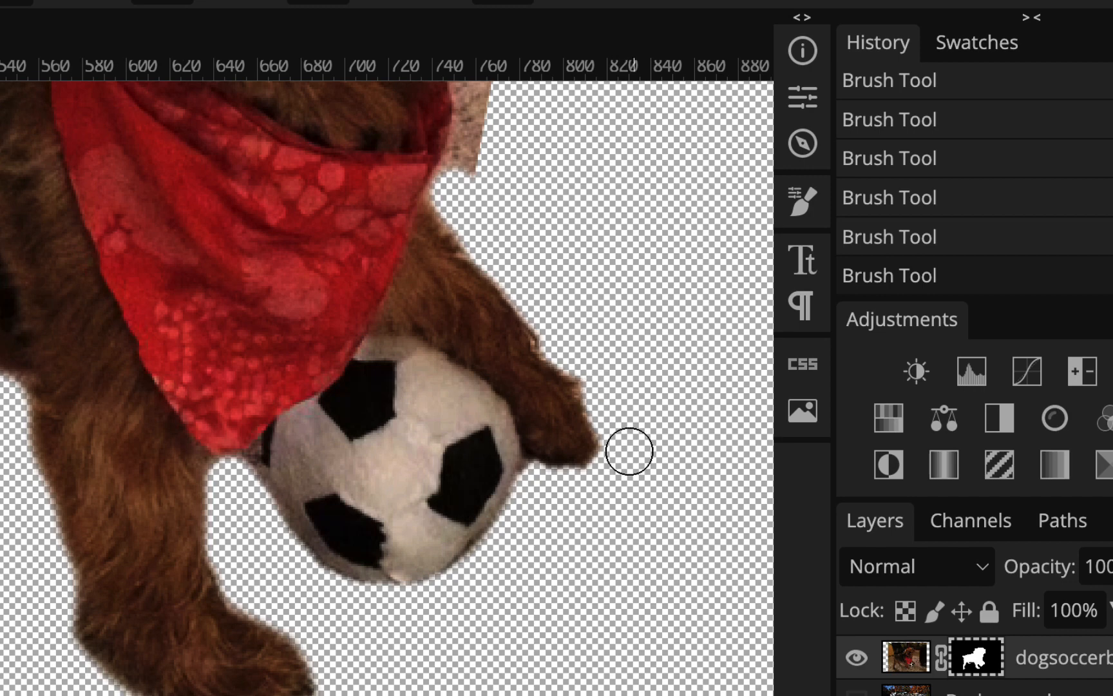
# Enlarge the brush and mask out the leftover background beside the bandana, neck and cheek on the dog's front side
pyautogui.scroll(5, 594, 355)
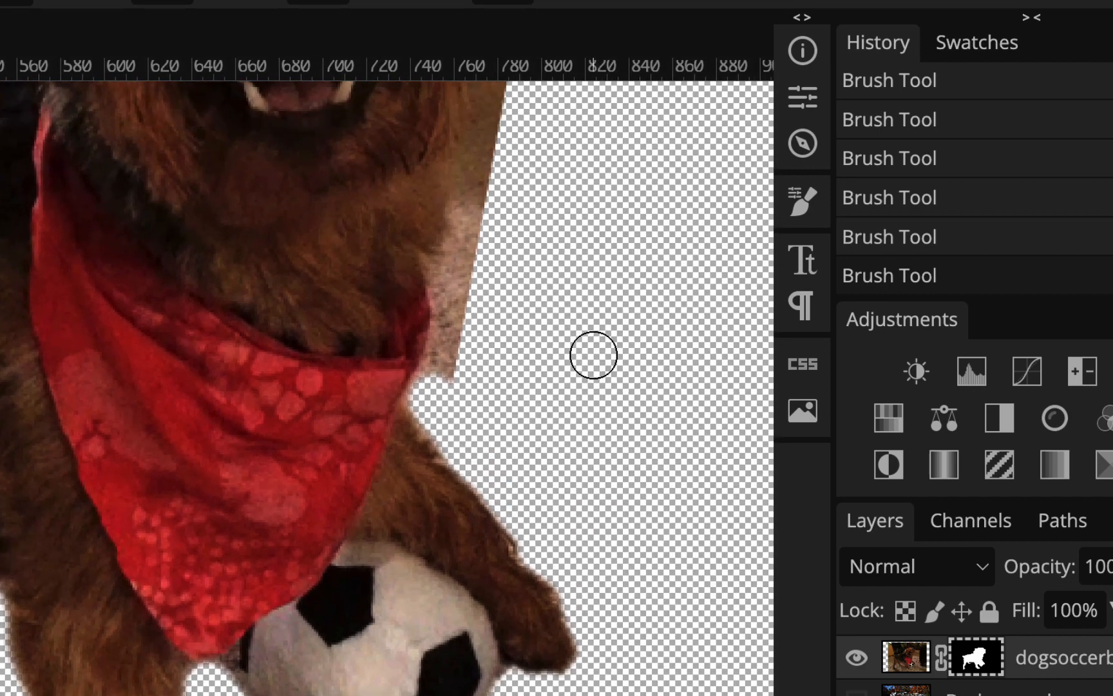
pyautogui.press(']')
pyautogui.press(']')
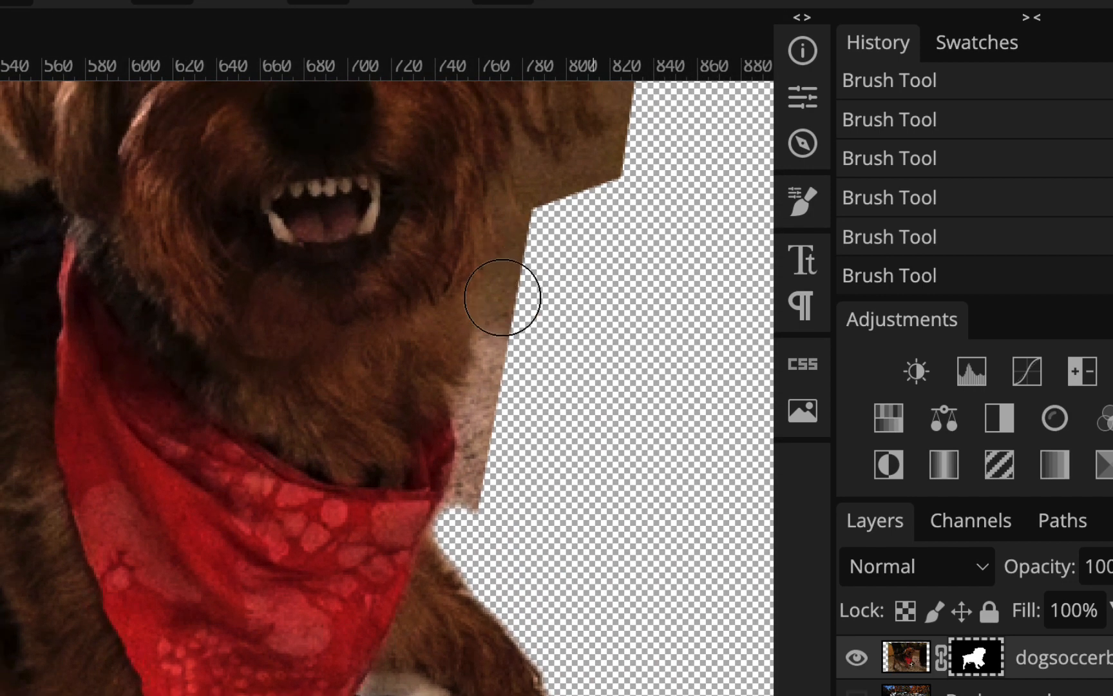
pyautogui.moveTo(503, 298)
pyautogui.mouseDown()
pyautogui.moveTo(532, 347)
pyautogui.moveTo(516, 368)
pyautogui.moveTo(508, 348)
pyautogui.moveTo(479, 514)
pyautogui.mouseUp()
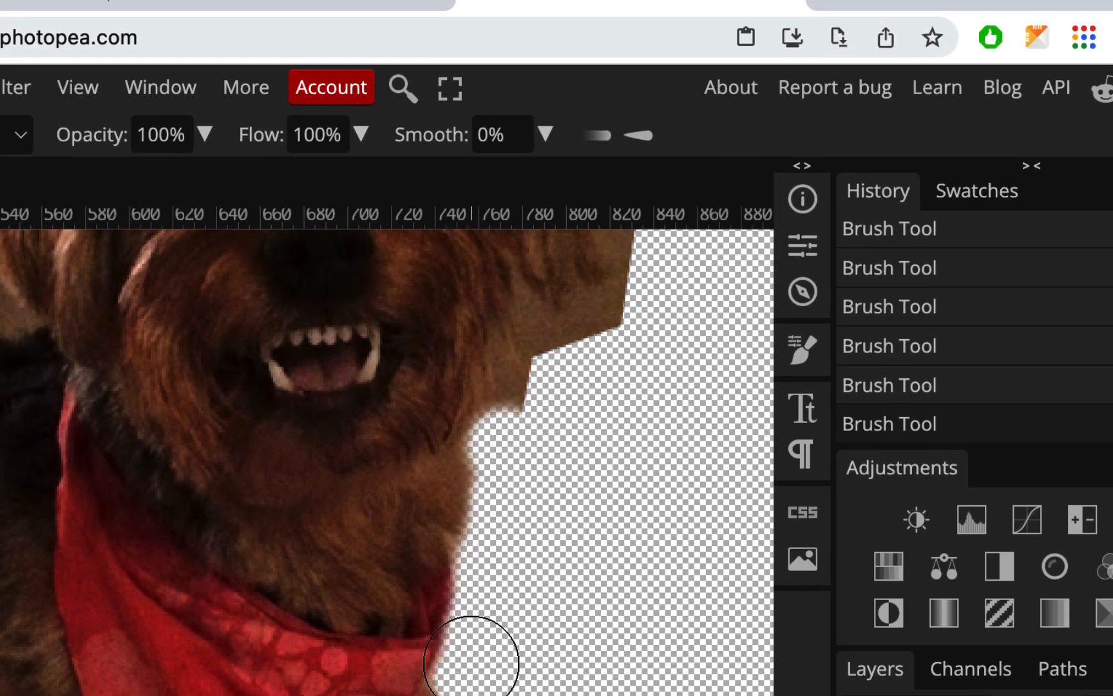
pyautogui.moveTo(597, 337)
pyautogui.mouseDown()
pyautogui.moveTo(543, 364)
pyautogui.moveTo(525, 509)
pyautogui.mouseUp()
# Mask out the leftover background below and beside the dog's ear on the side away from its body
pyautogui.hscroll(5, 525, 509)
pyautogui.scroll(5, 525, 509)
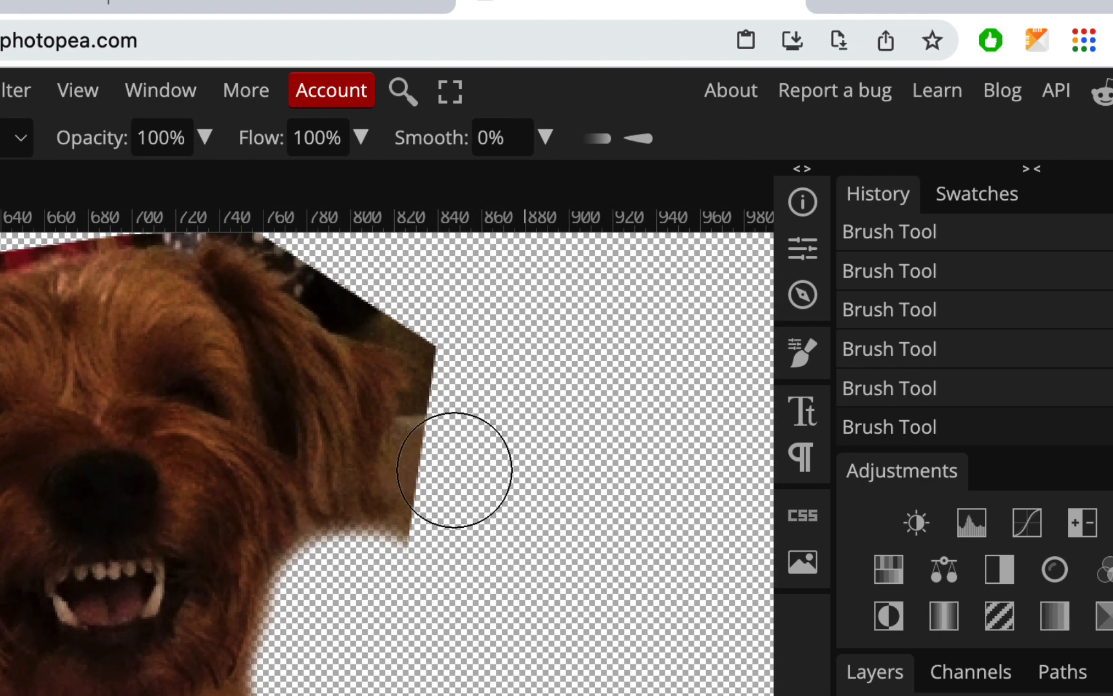
pyautogui.moveTo(455, 467)
pyautogui.mouseDown()
pyautogui.moveTo(438, 457)
pyautogui.moveTo(423, 484)
pyautogui.moveTo(403, 584)
pyautogui.moveTo(377, 609)
pyautogui.mouseUp()
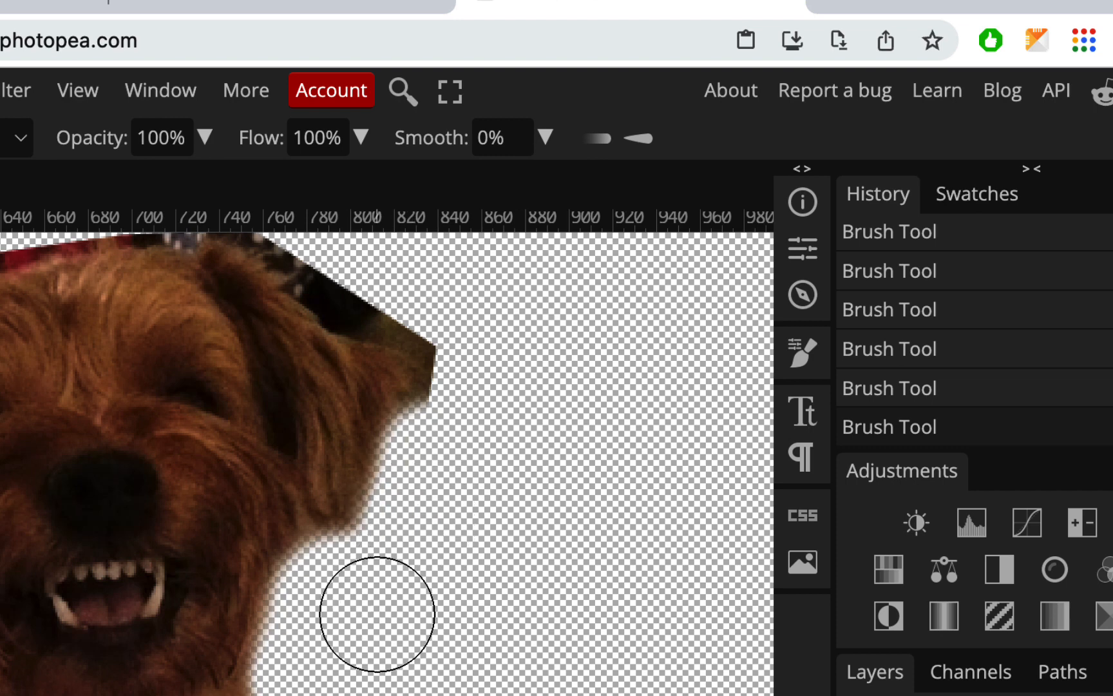
pyautogui.moveTo(437, 311)
pyautogui.mouseDown()
pyautogui.moveTo(457, 329)
pyautogui.moveTo(464, 377)
pyautogui.moveTo(440, 443)
pyautogui.mouseUp()
# Mask out the leftover background over the top of the dog's head and along the upper edges of both ears
pyautogui.scroll(5, 521, 447)
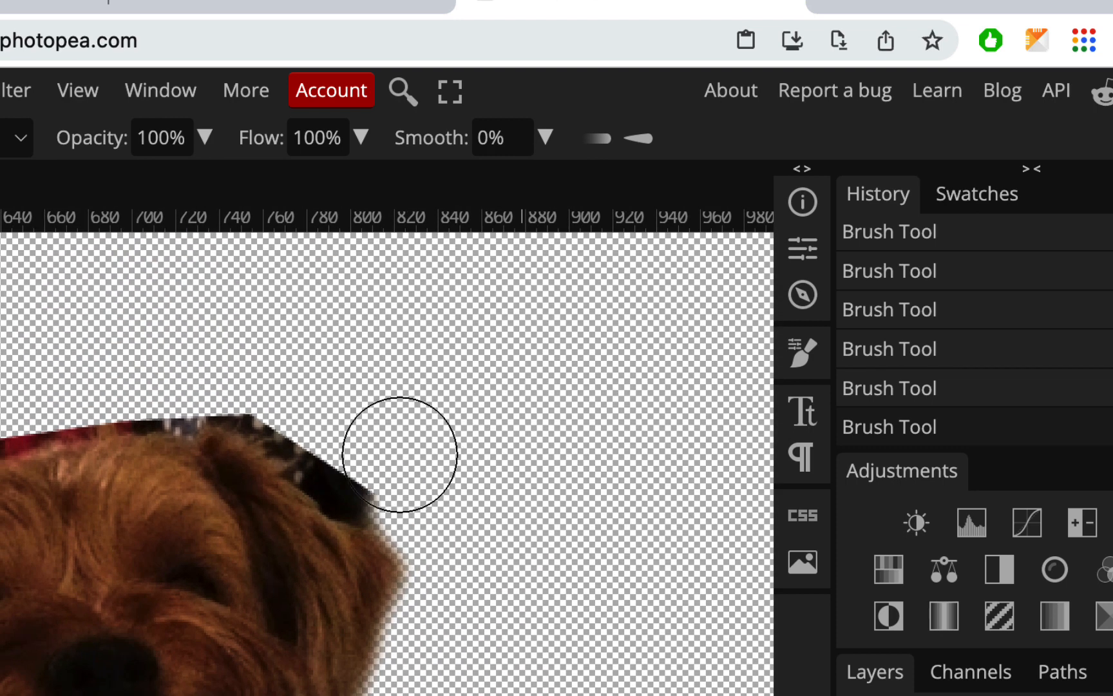
pyautogui.moveTo(378, 467)
pyautogui.mouseDown()
pyautogui.moveTo(218, 368)
pyautogui.moveTo(133, 374)
pyautogui.mouseUp()
pyautogui.moveTo(441, 250); pyautogui.dragTo(297, 282)
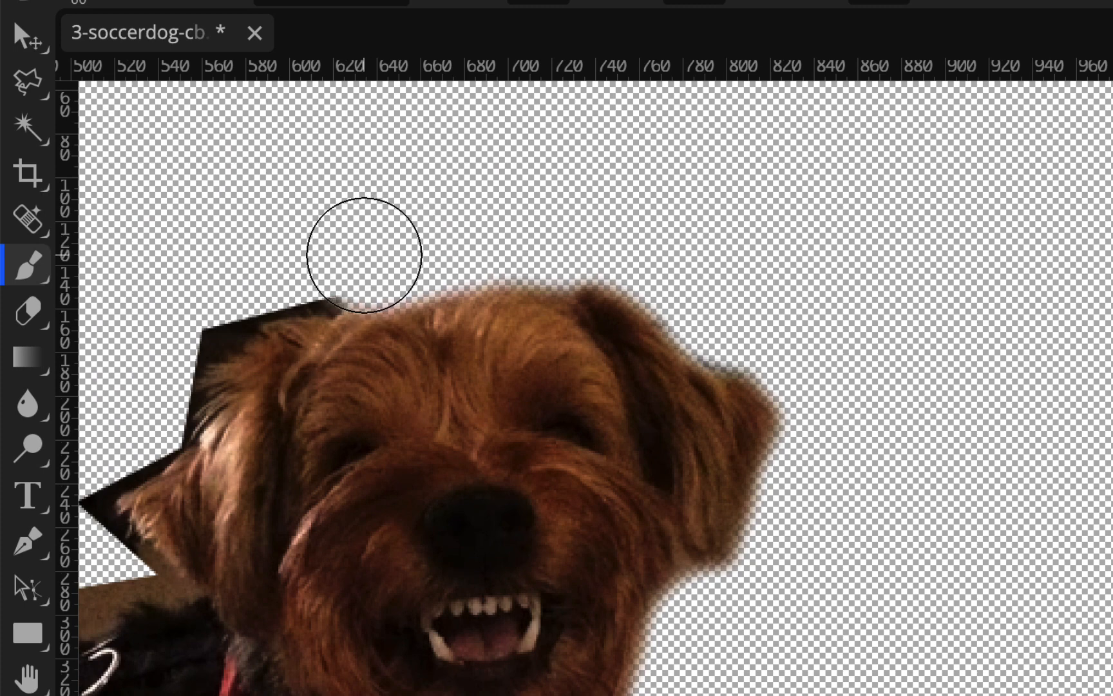
pyautogui.moveTo(364, 255)
pyautogui.mouseDown()
pyautogui.moveTo(269, 263)
pyautogui.moveTo(206, 293)
pyautogui.moveTo(135, 406)
pyautogui.mouseUp()
# Mask out the leftover background around the ear nearest the back and along the shoulders, using 40 px and 30 px brushes
pyautogui.hscroll(-8, 136, 407)
pyautogui.scroll(-3, 136, 407)
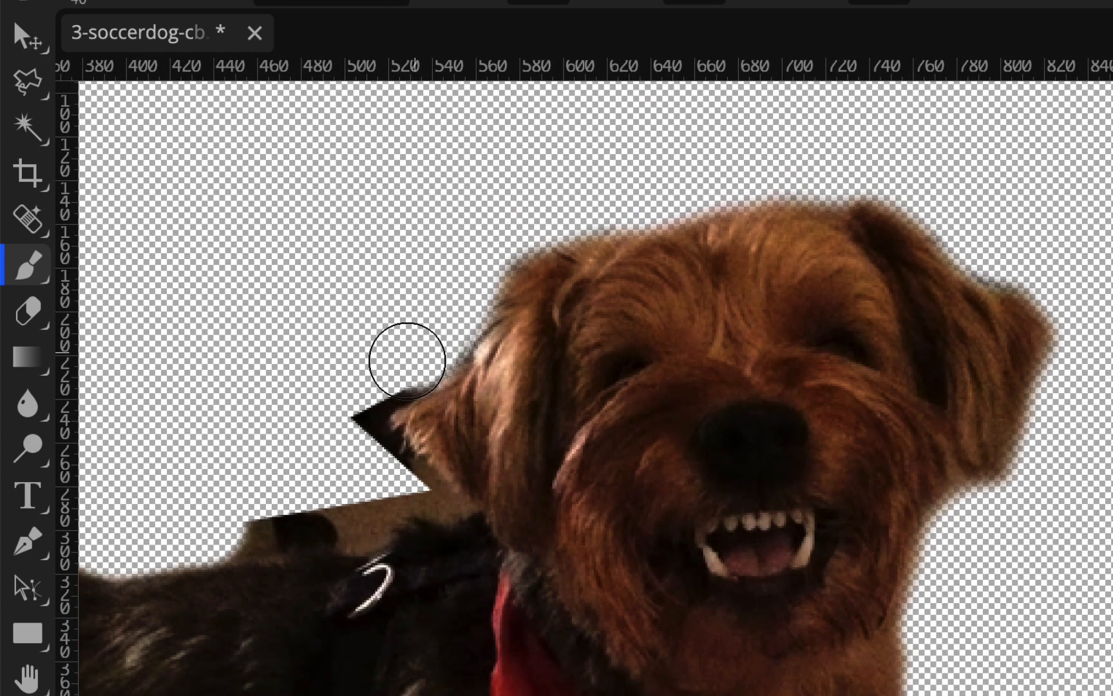
pyautogui.moveTo(407, 360)
pyautogui.mouseDown()
pyautogui.moveTo(350, 401)
pyautogui.moveTo(341, 432)
pyautogui.moveTo(443, 498)
pyautogui.moveTo(244, 534)
pyautogui.mouseUp()
pyautogui.press('[')
pyautogui.scroll(-3, 370, 458)
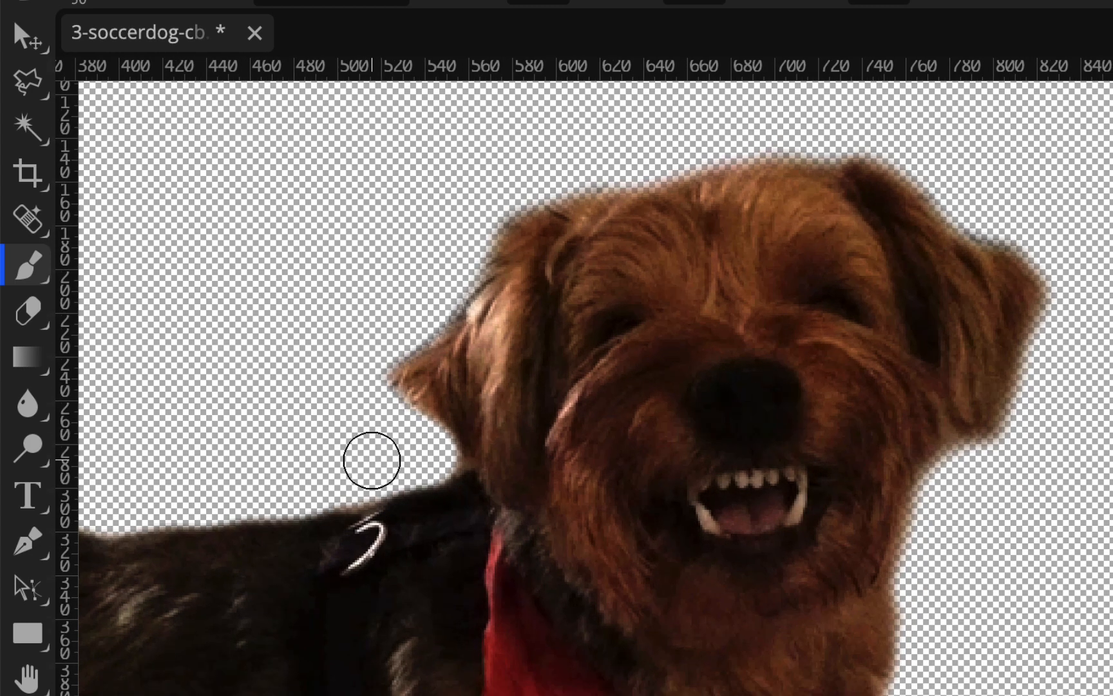
# Check the cutout edges along the dog's back and the whole figure, and show the Background layer again
pyautogui.hscroll(-10, 370, 457)
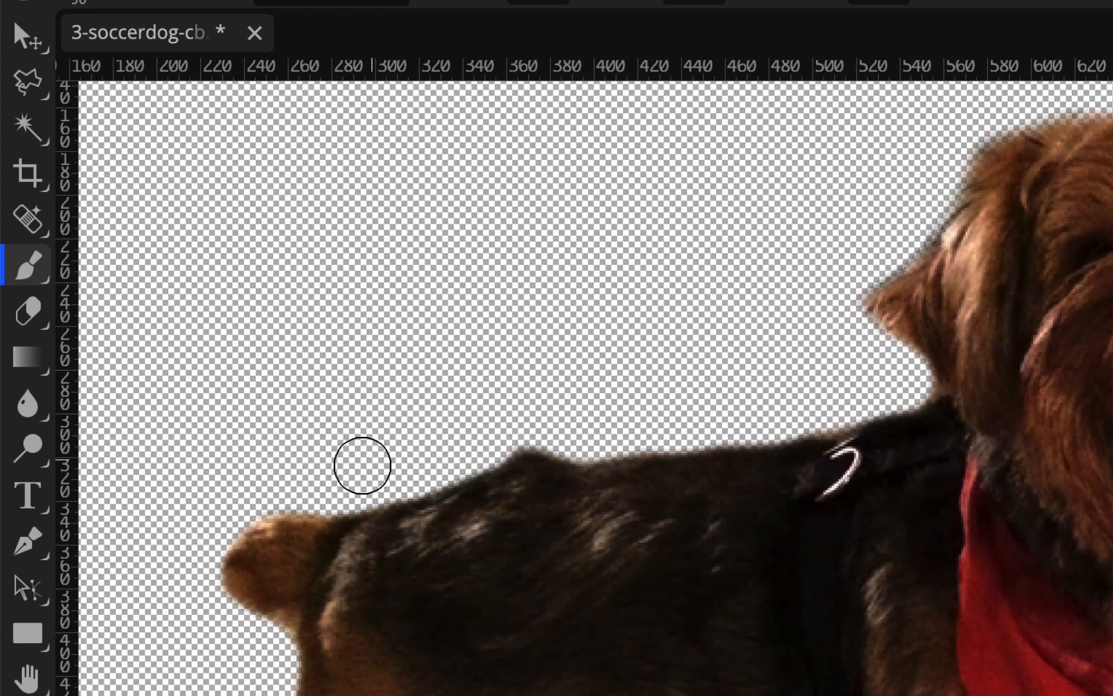
pyautogui.hscroll(5, 589, 458)
pyautogui.scroll(1, 591, 464)
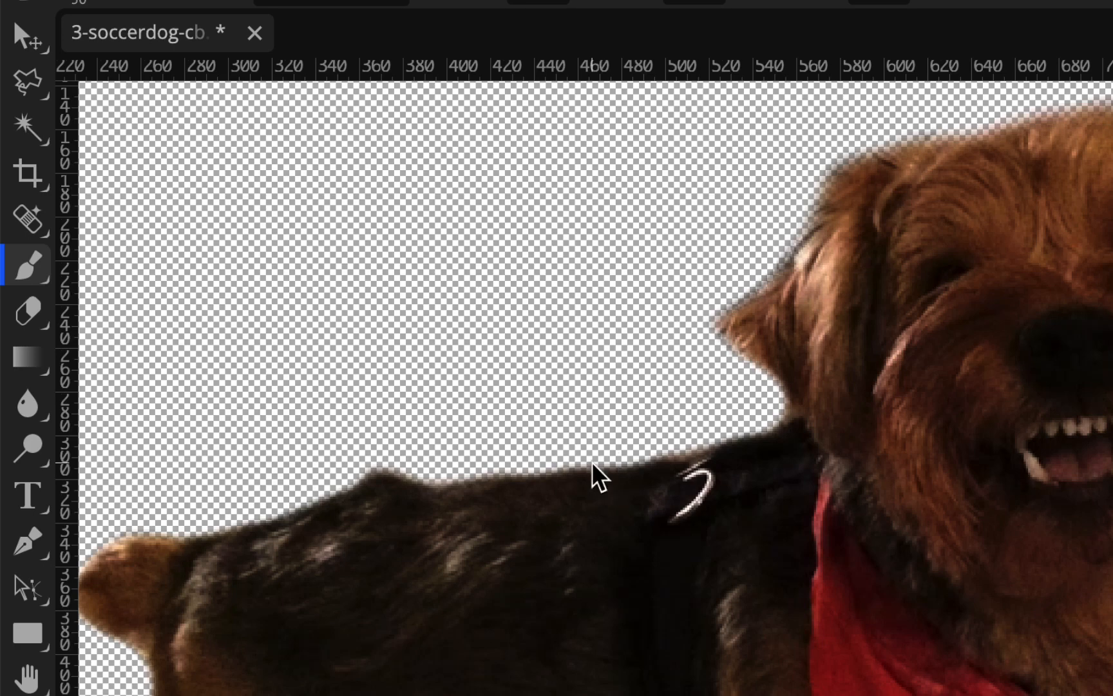
pyautogui.scroll(-4, 599, 477)
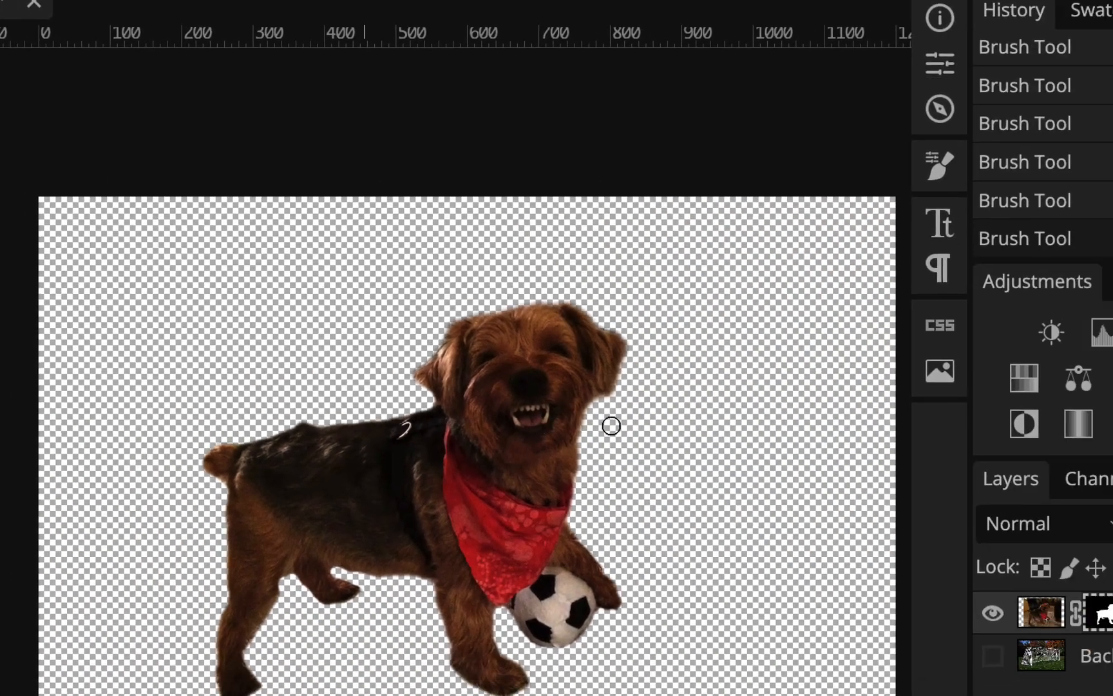
pyautogui.click(993, 656)
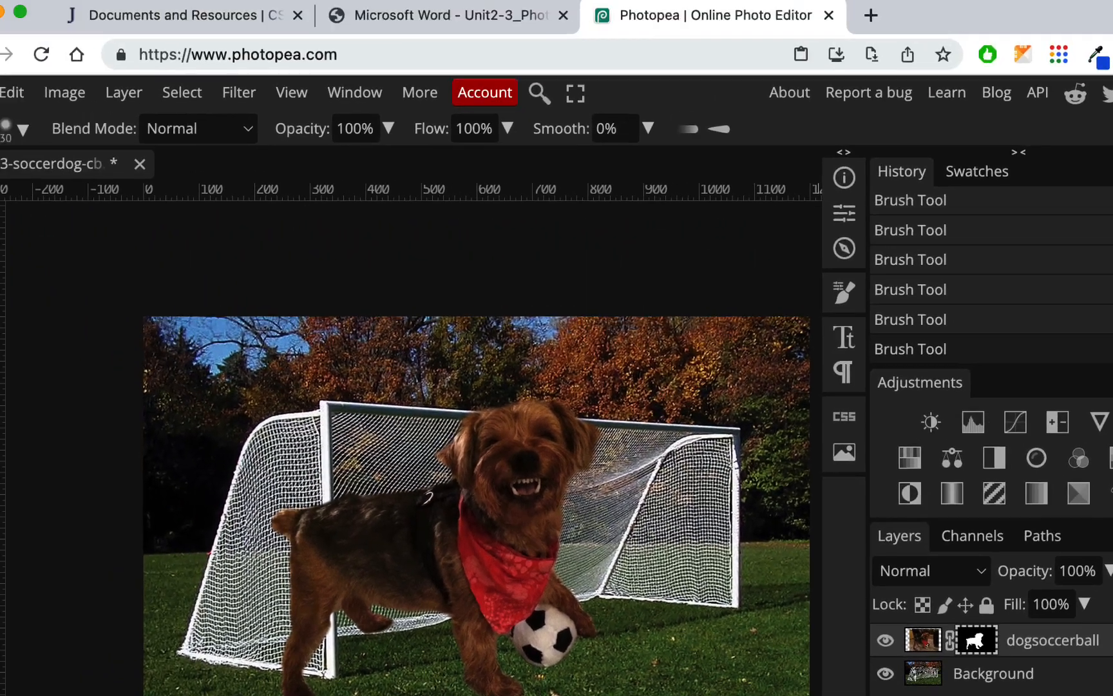
# Scale the dogsoccerball layer to 80% and move it in front of the goal, to X 747 px and Y 436 px
pyautogui.click(21, 200)
pyautogui.click(123, 201)
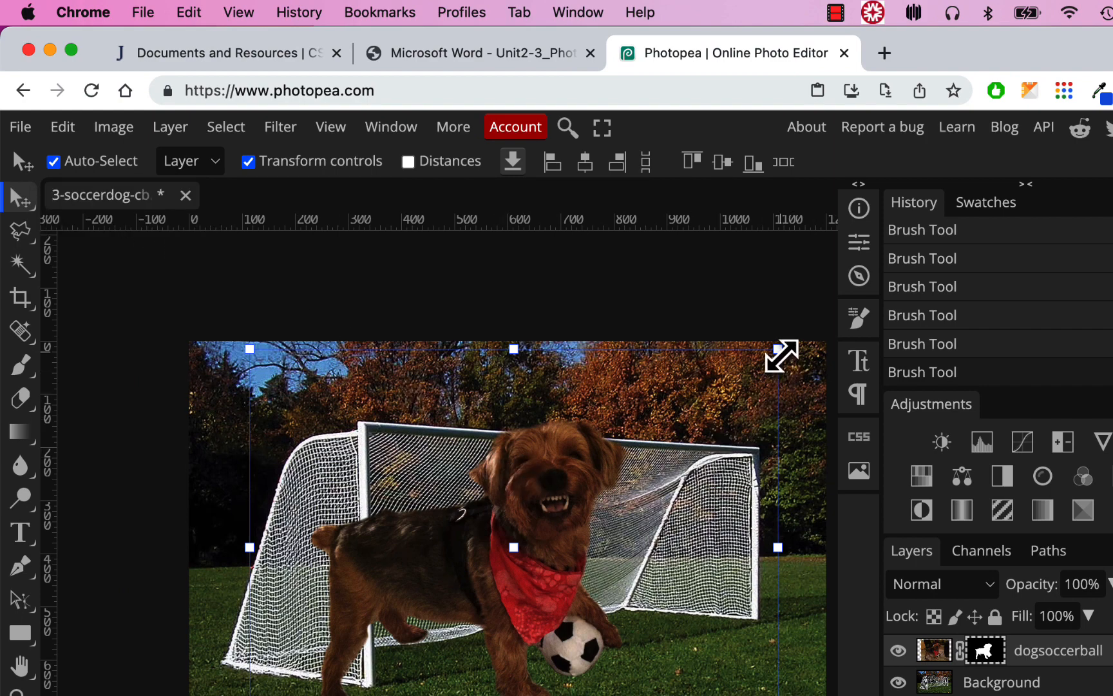
pyautogui.moveTo(780, 356); pyautogui.dragTo(674, 460)
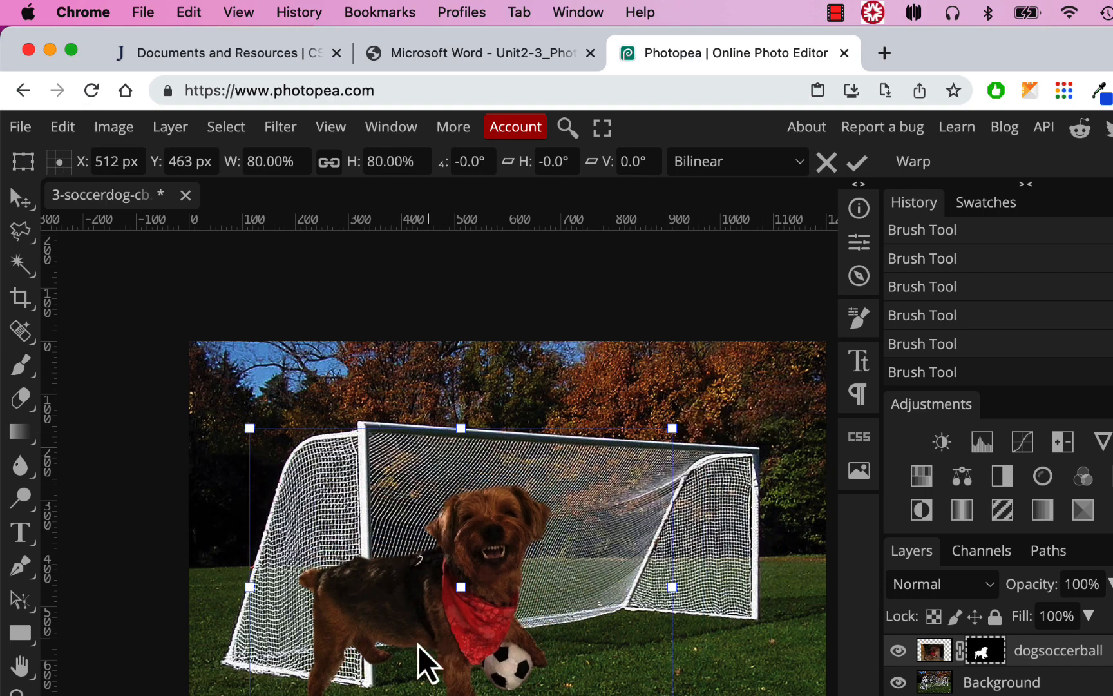
pyautogui.moveTo(423, 661); pyautogui.dragTo(532, 584)
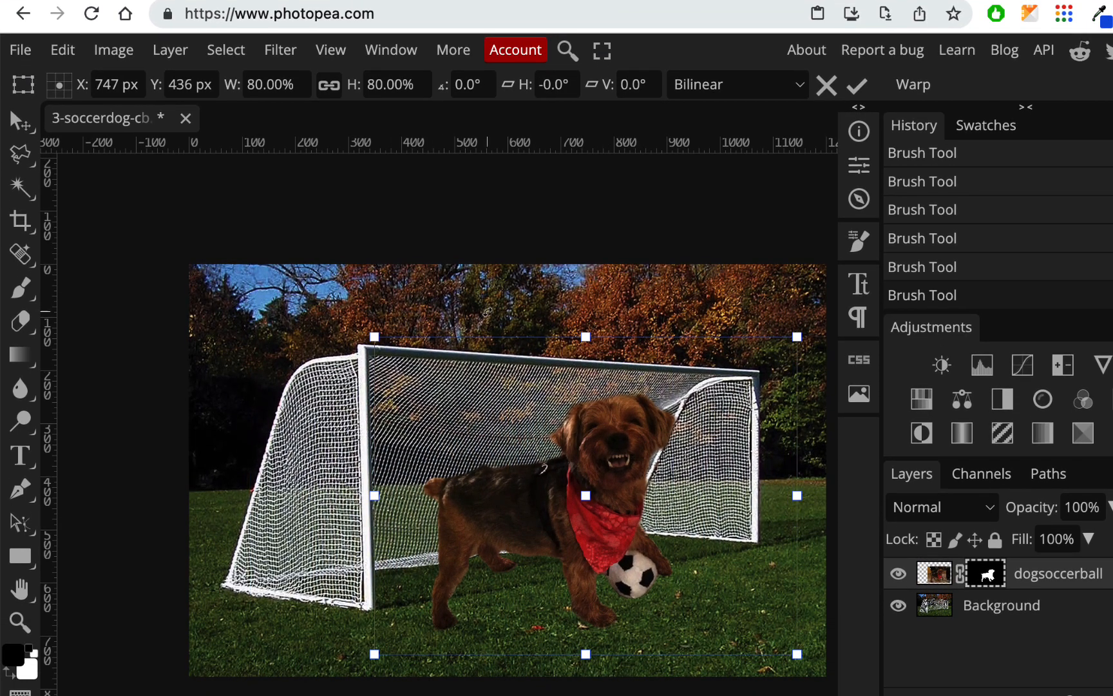
pyautogui.click(116, 52)
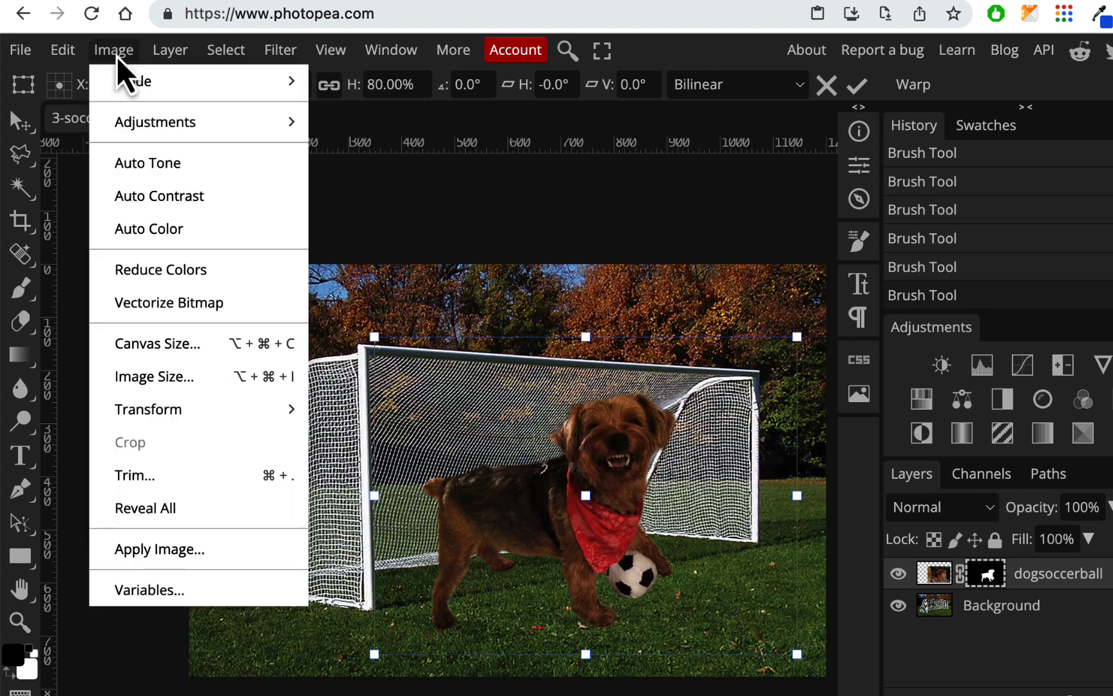
pyautogui.moveTo(135, 126)
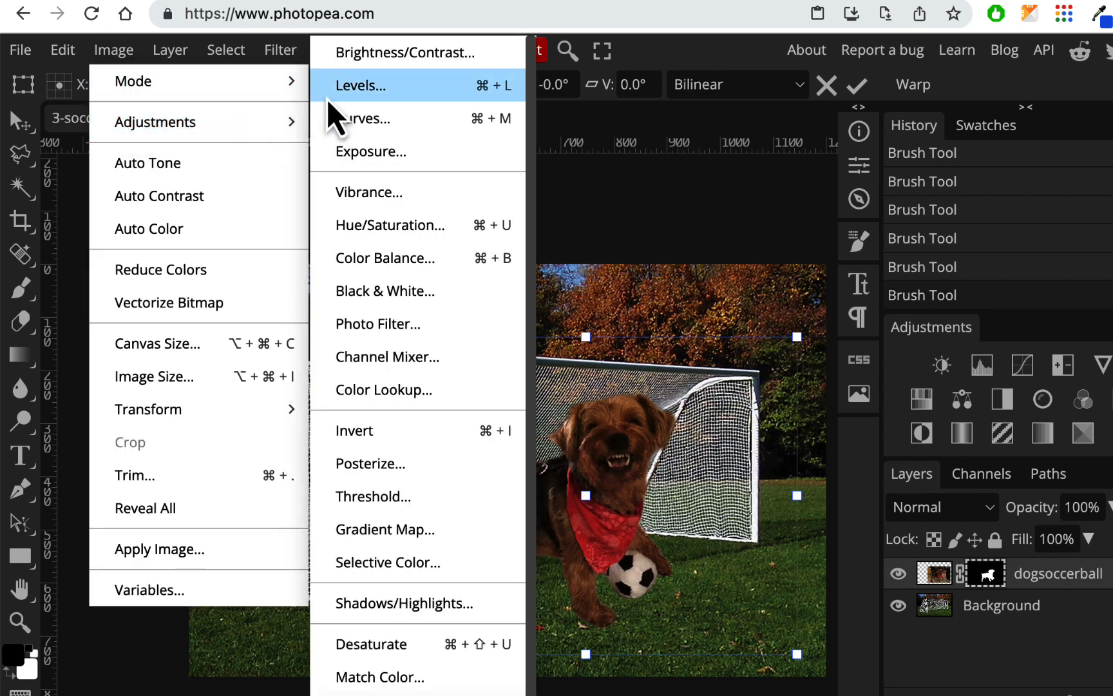
pyautogui.click(351, 85)
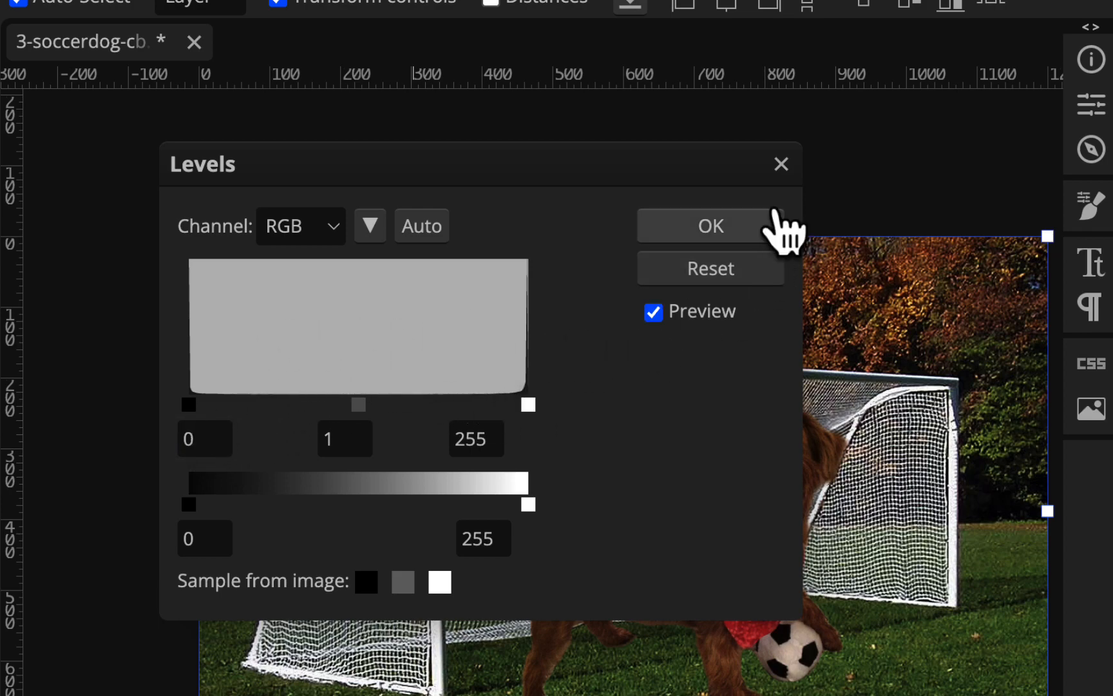
pyautogui.click(783, 164)
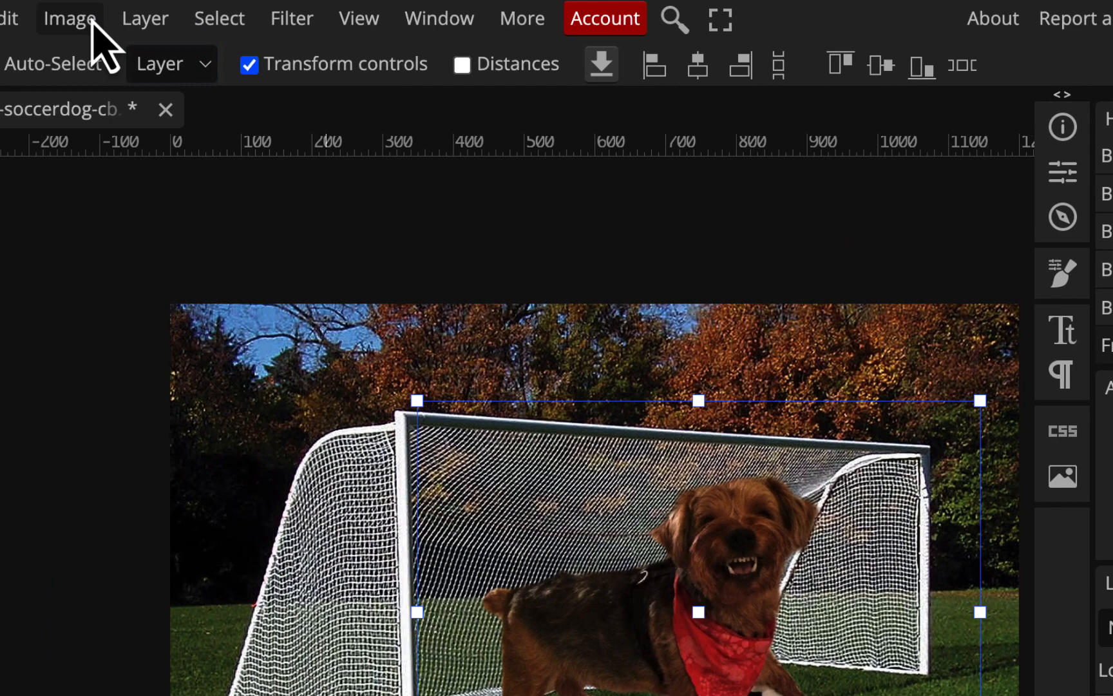
# Lighten the highlights of the dogsoccerball layer with a Levels adjustment, setting the input white point to 203
pyautogui.click(91, 26)
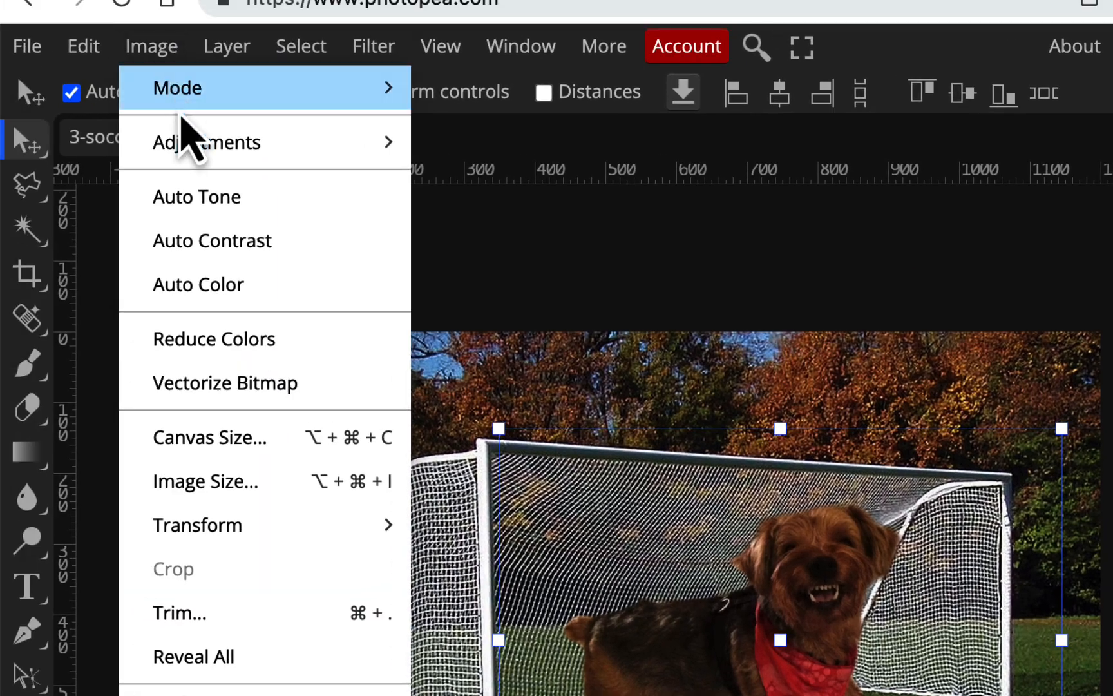
pyautogui.moveTo(186, 145)
pyautogui.click(459, 96)
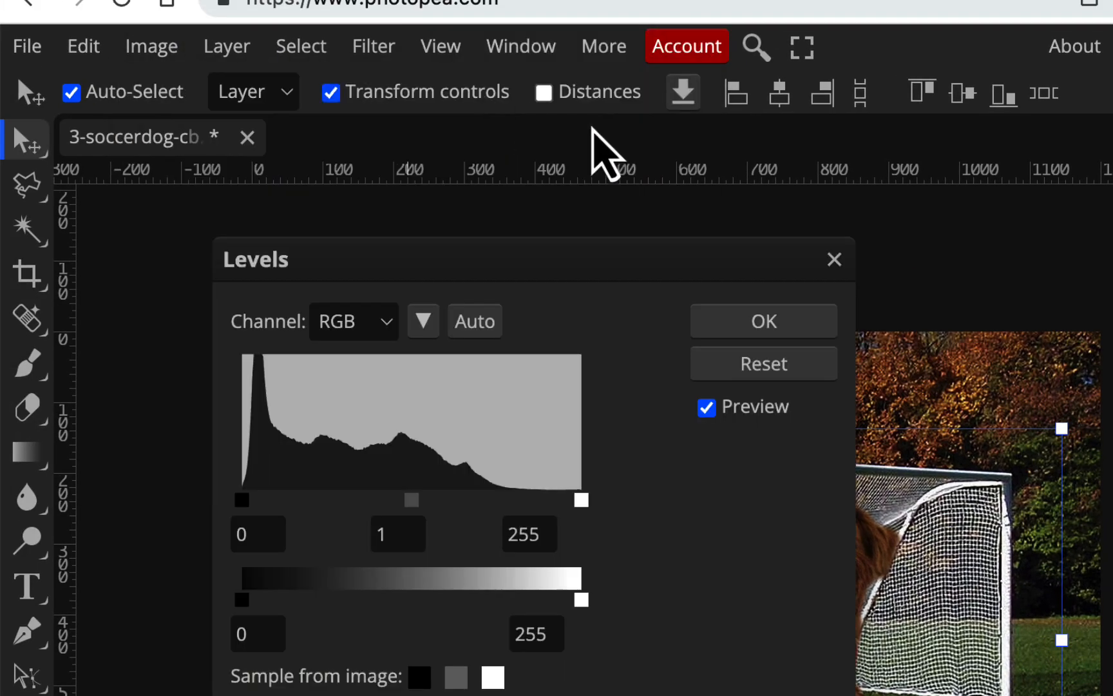
pyautogui.moveTo(678, 258); pyautogui.dragTo(1112, 213)
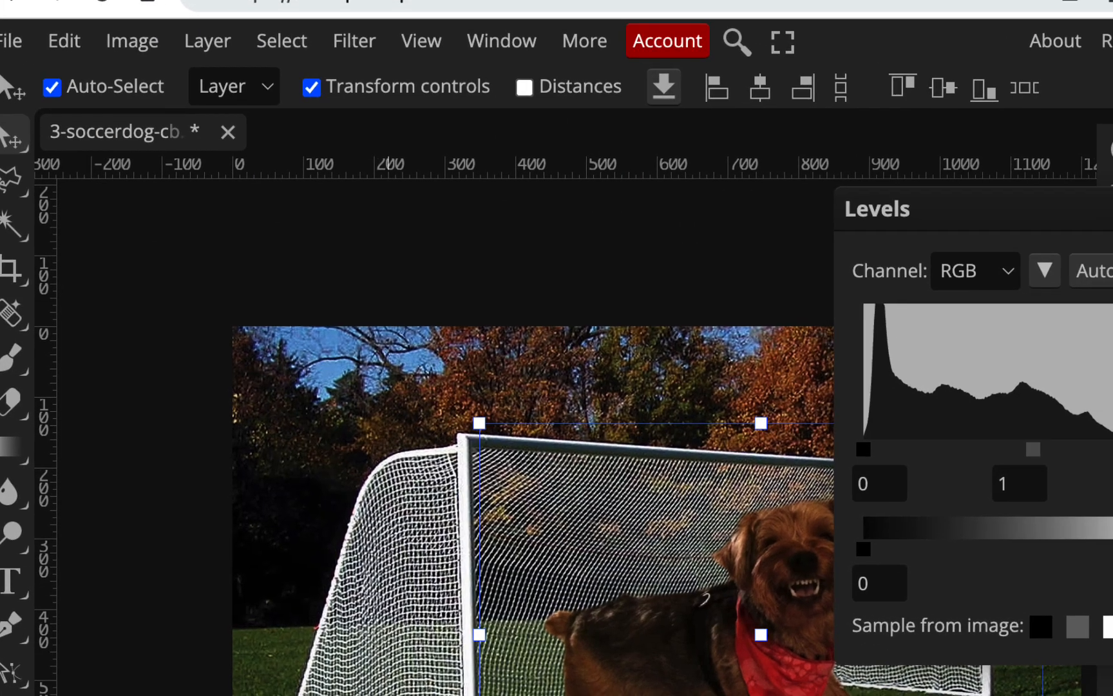
pyautogui.moveTo(942, 128); pyautogui.dragTo(1089, 21)
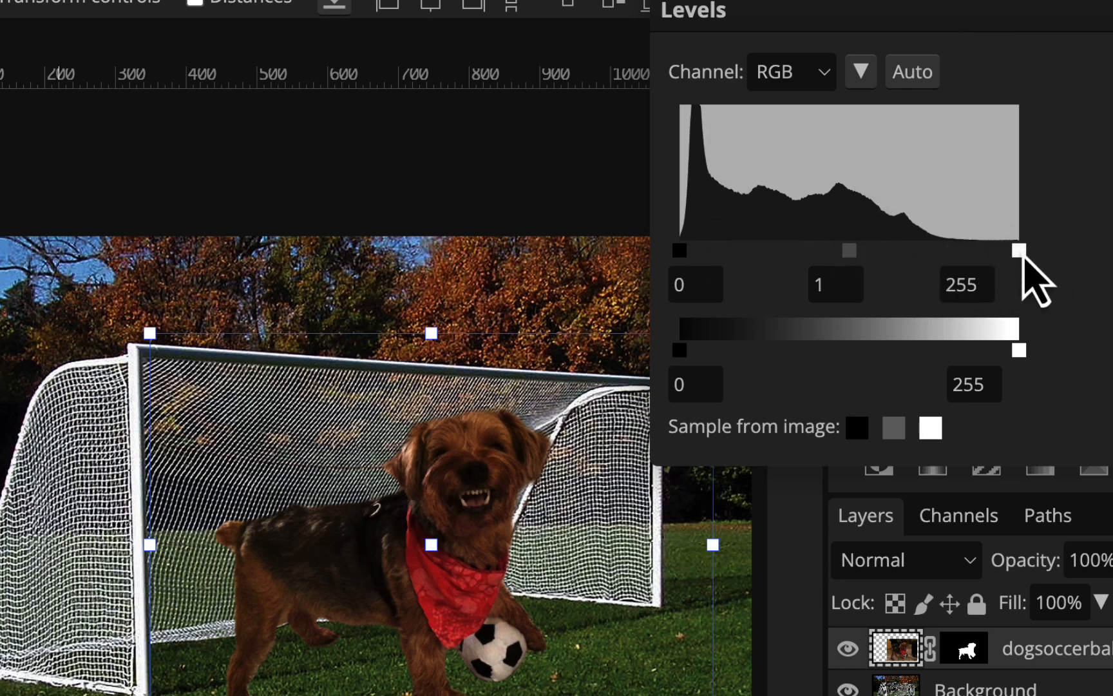
pyautogui.moveTo(1020, 250); pyautogui.dragTo(994, 250)
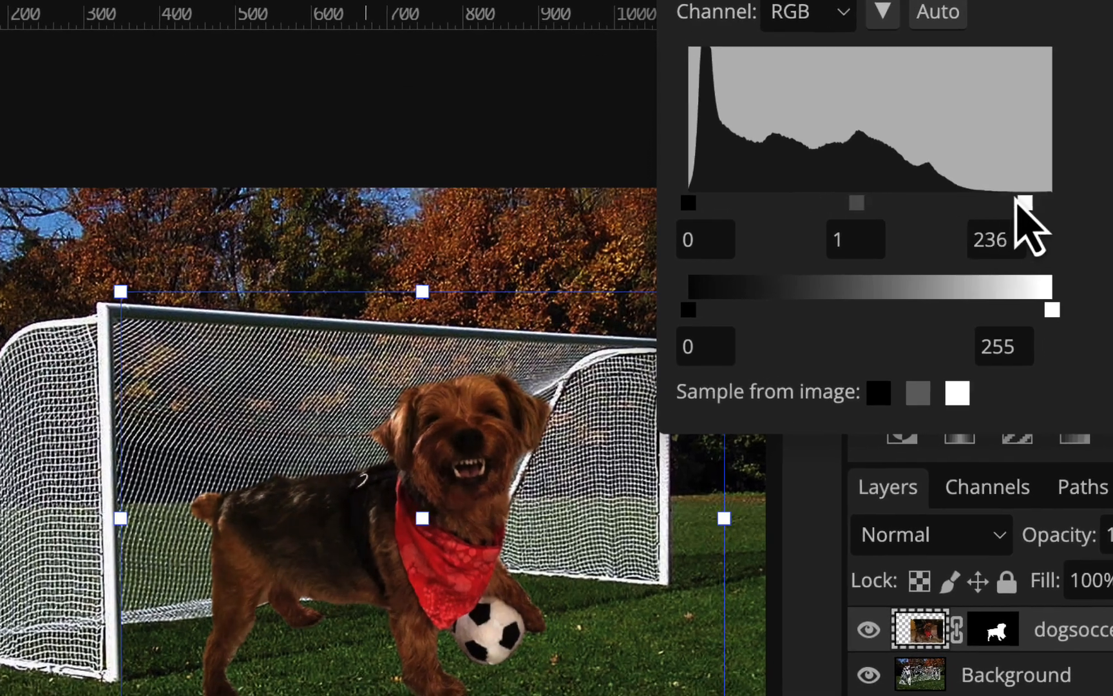
pyautogui.moveTo(1016, 202); pyautogui.dragTo(974, 203)
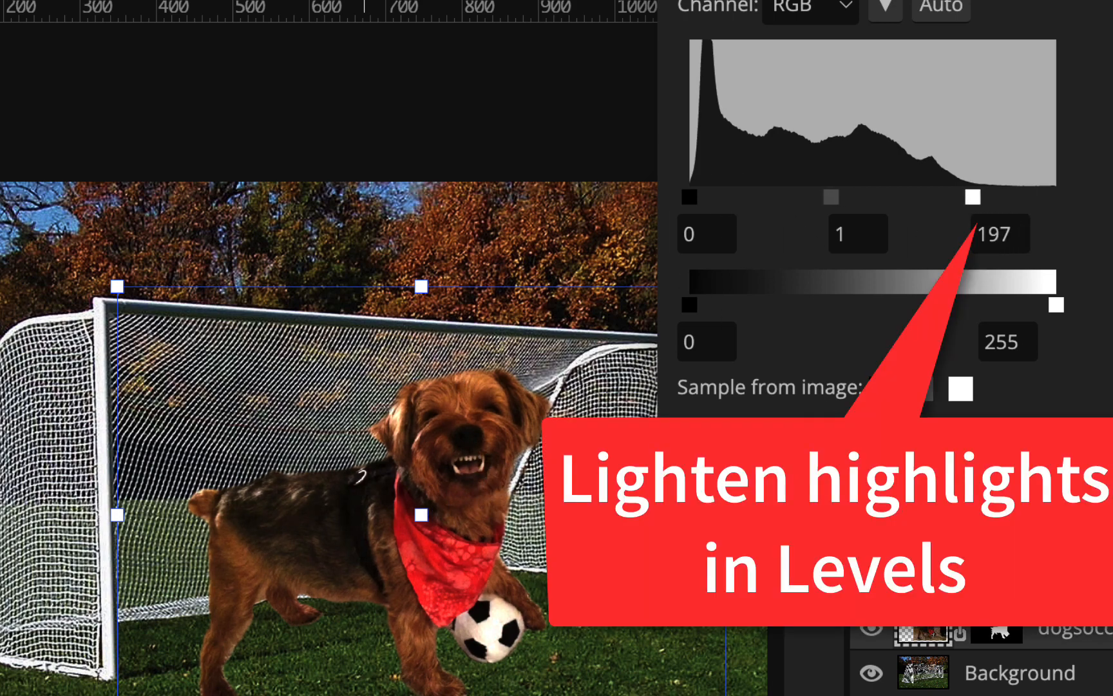
pyautogui.moveTo(975, 202); pyautogui.dragTo(984, 202)
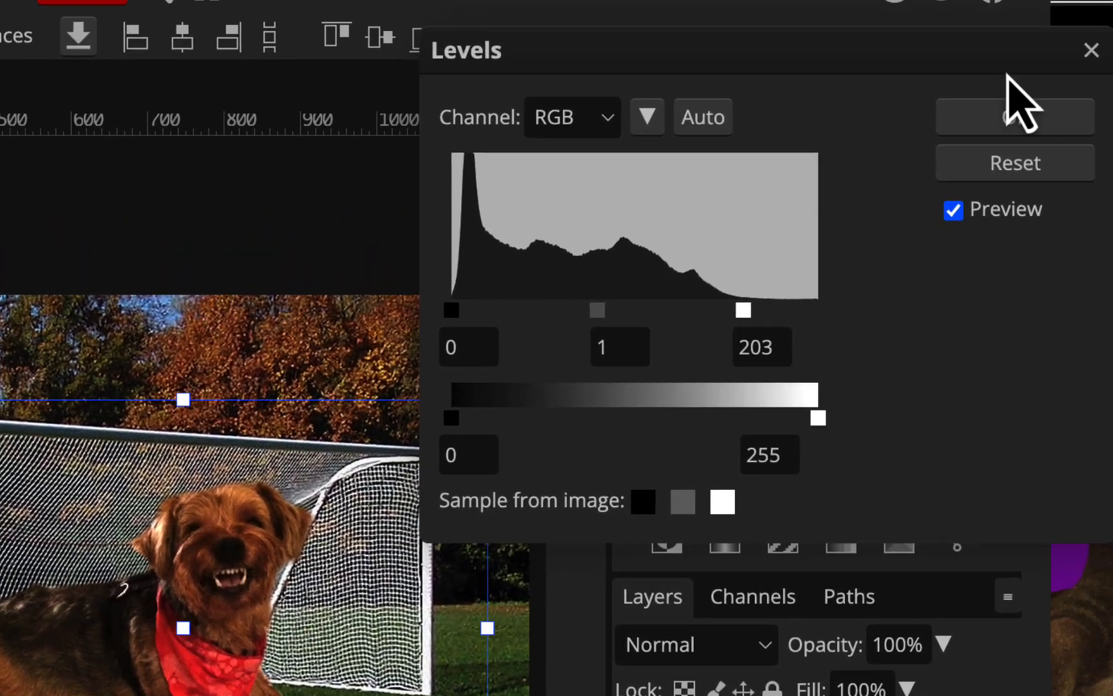
pyautogui.click(1002, 121)
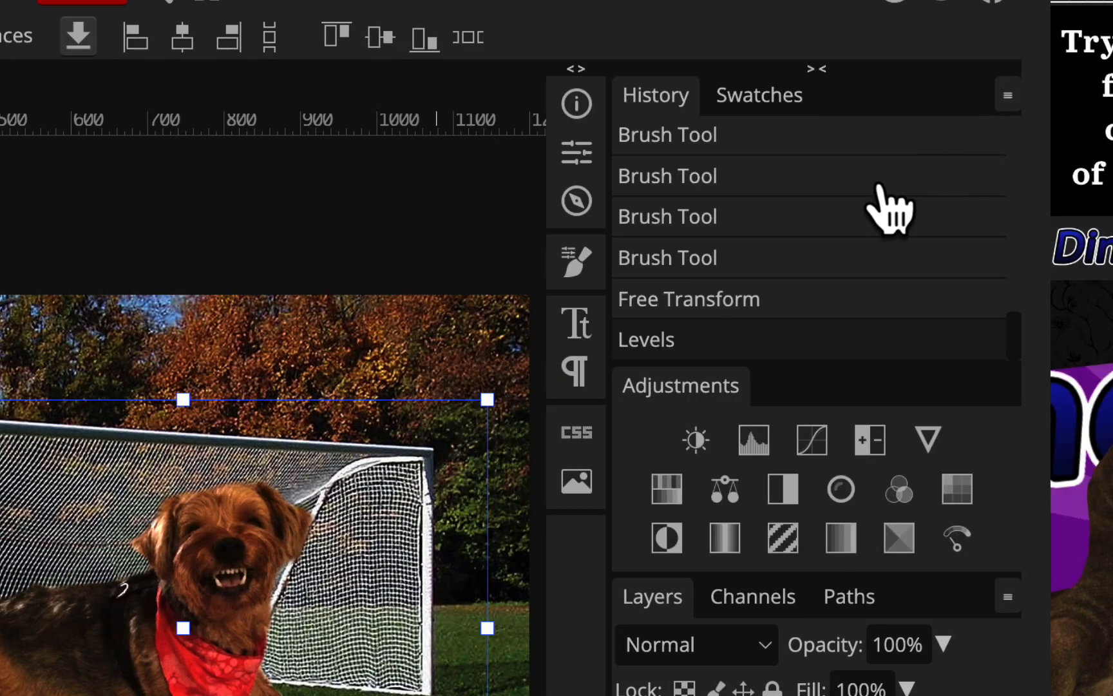
# Add a Drop Shadow style to the dogsoccerball layer, with the global angle turned off and the angle set to -2°
pyautogui.moveTo(211, 674); pyautogui.dragTo(231, 657)
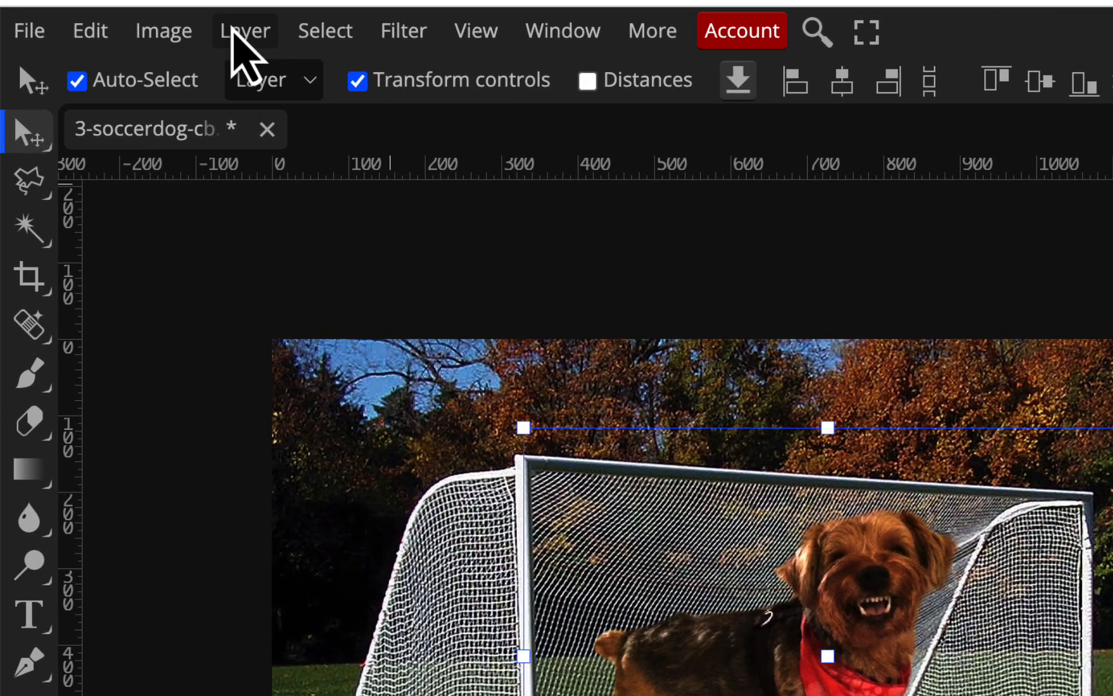
pyautogui.click(233, 34)
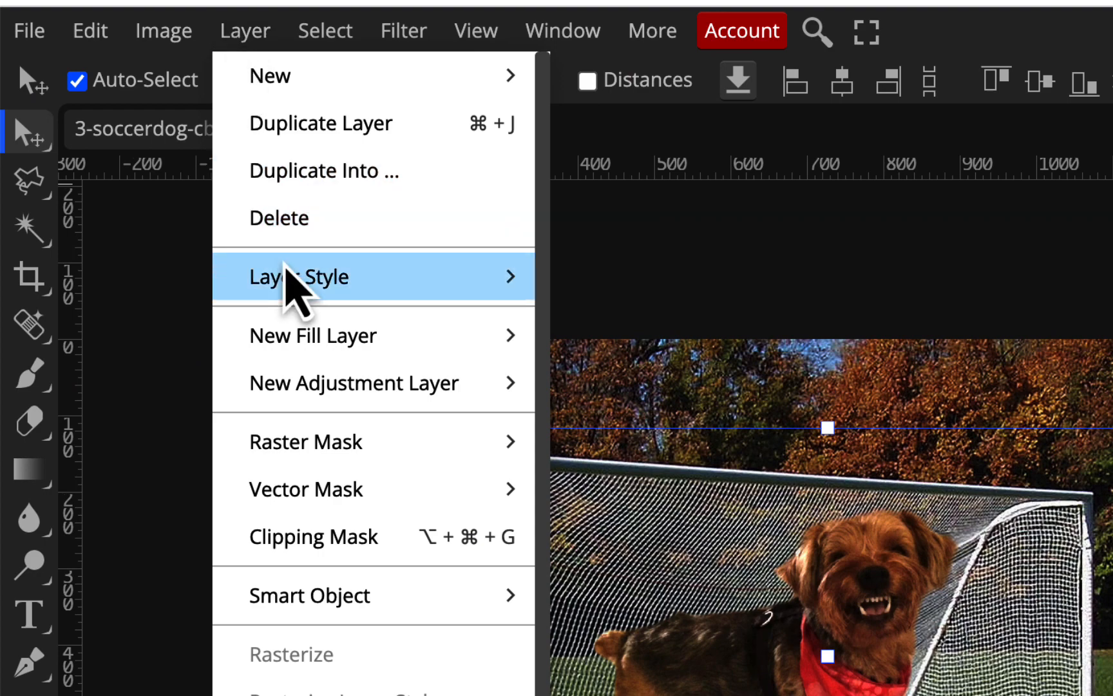
pyautogui.moveTo(297, 282)
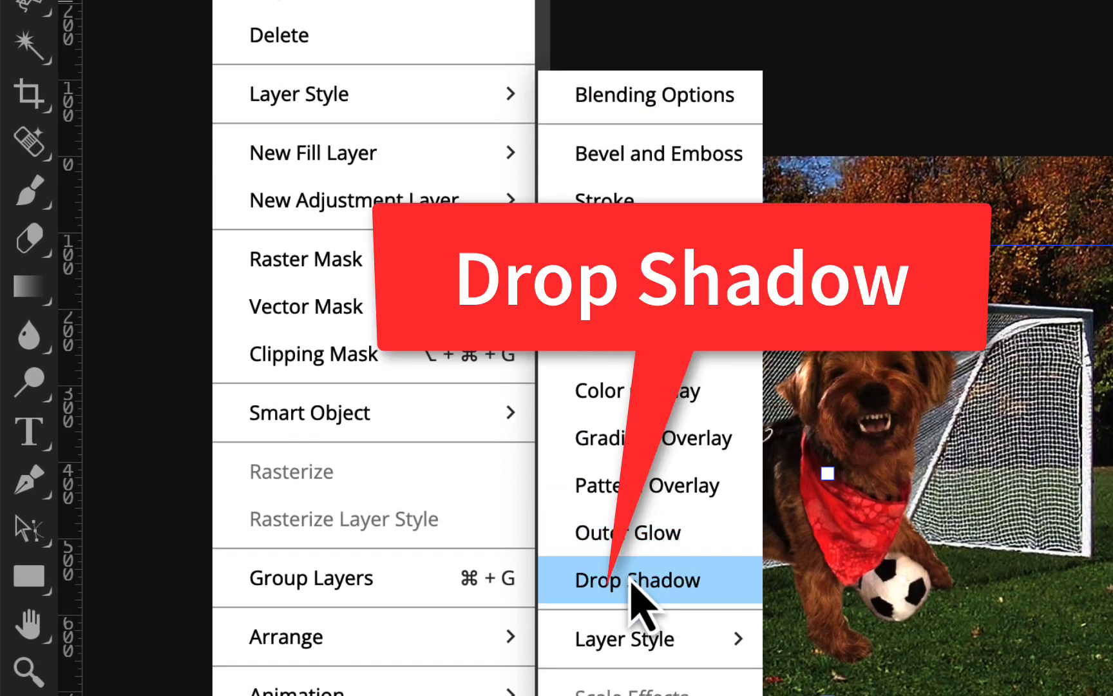
pyautogui.click(631, 580)
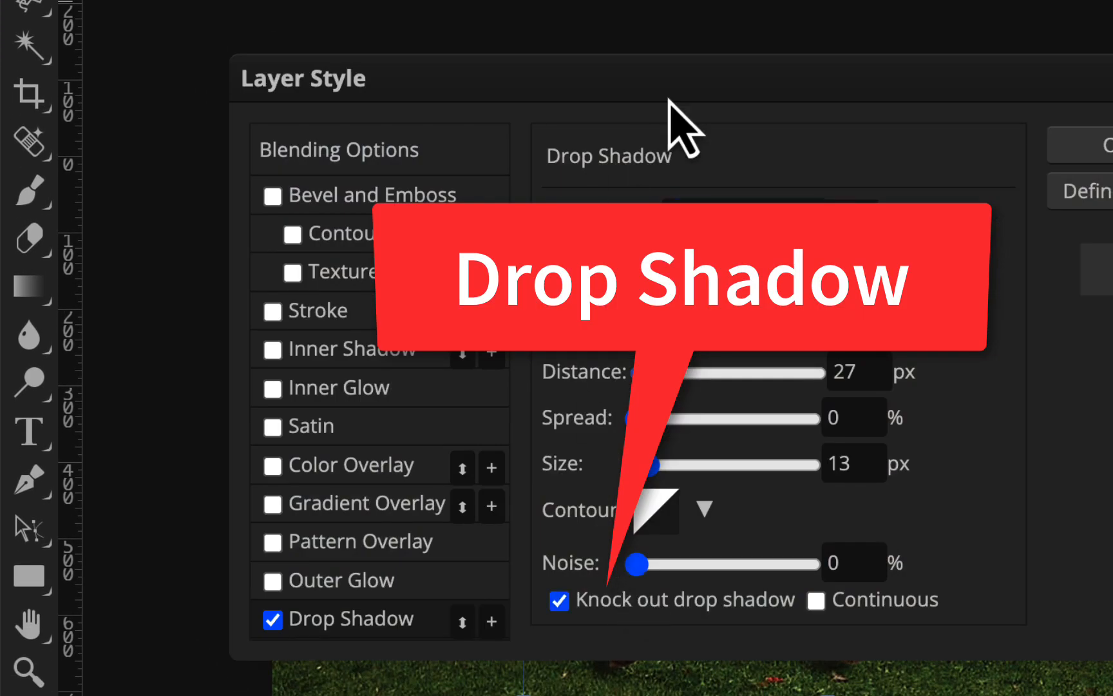
pyautogui.moveTo(667, 98); pyautogui.dragTo(1112, 0)
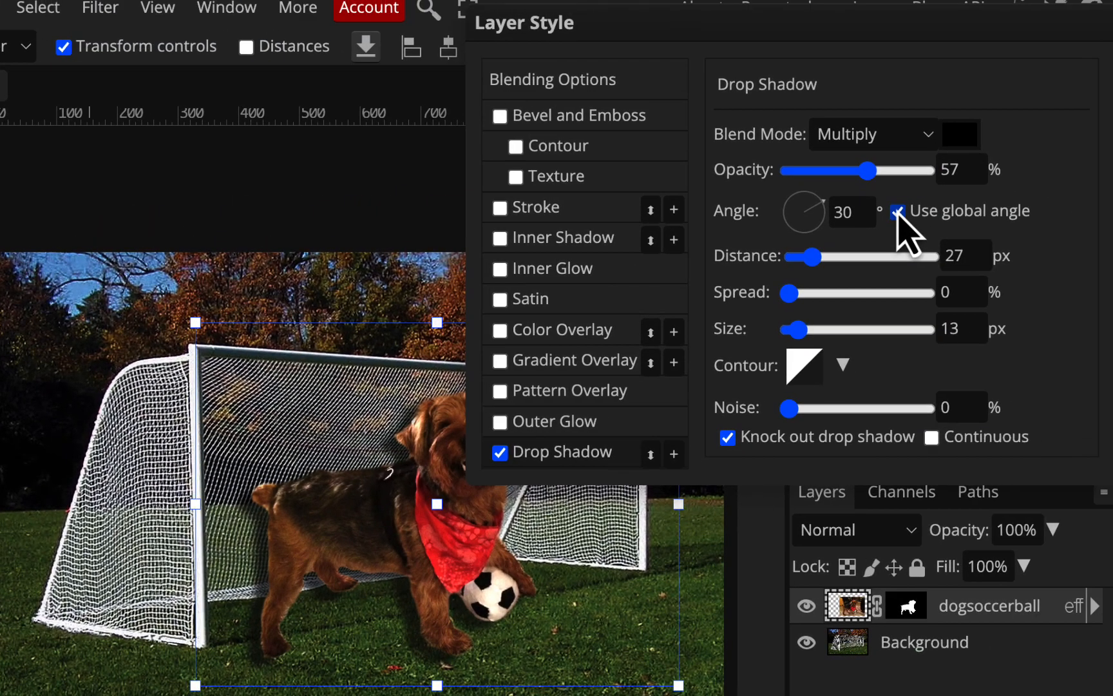
pyautogui.click(897, 213)
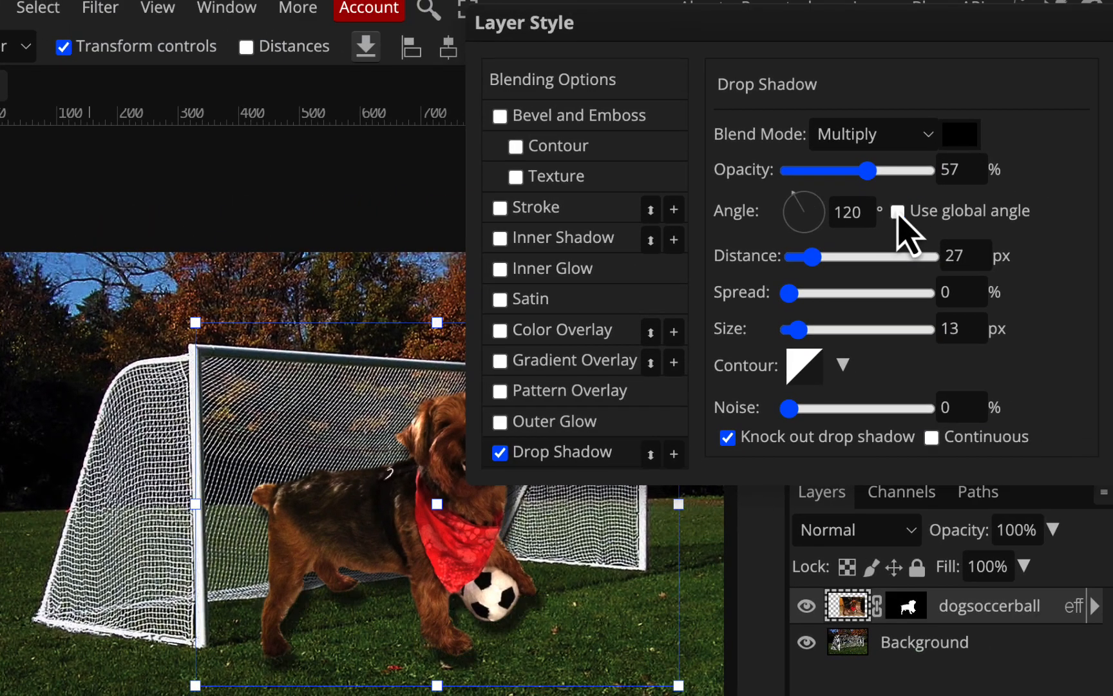
pyautogui.moveTo(799, 197); pyautogui.dragTo(823, 215)
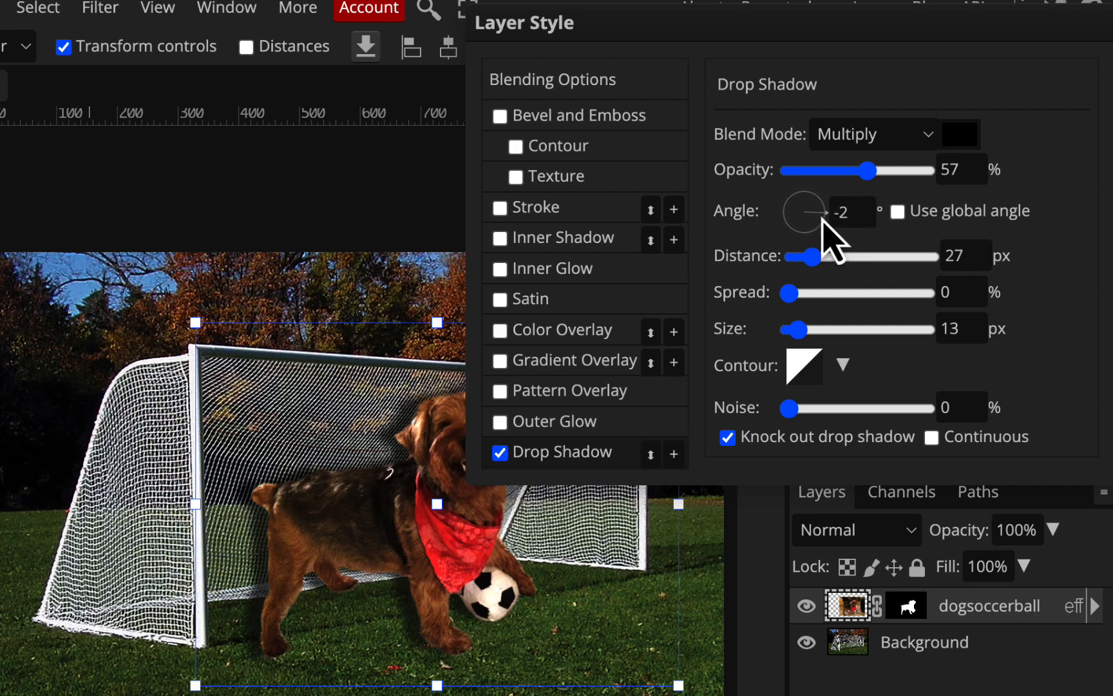
# Set the drop shadow's distance to 11 px, size to 22 px and opacity to 50%, and apply the layer style
pyautogui.moveTo(818, 257)
pyautogui.mouseDown()
pyautogui.moveTo(870, 267)
pyautogui.moveTo(800, 268)
pyautogui.mouseUp()
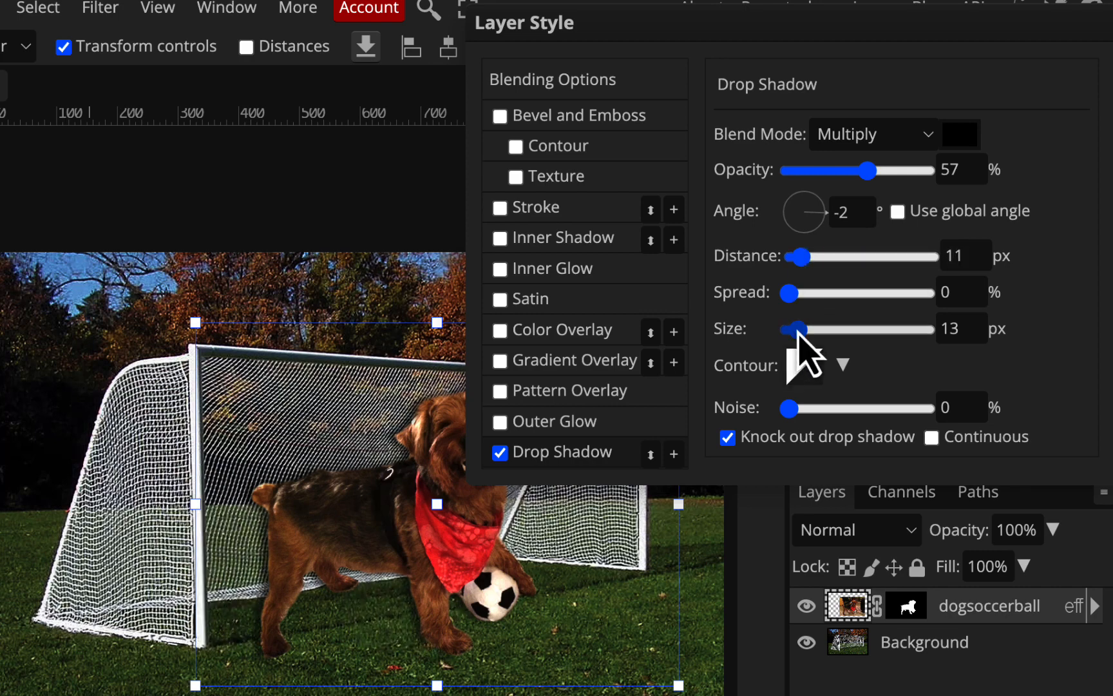
pyautogui.moveTo(804, 335); pyautogui.dragTo(767, 342)
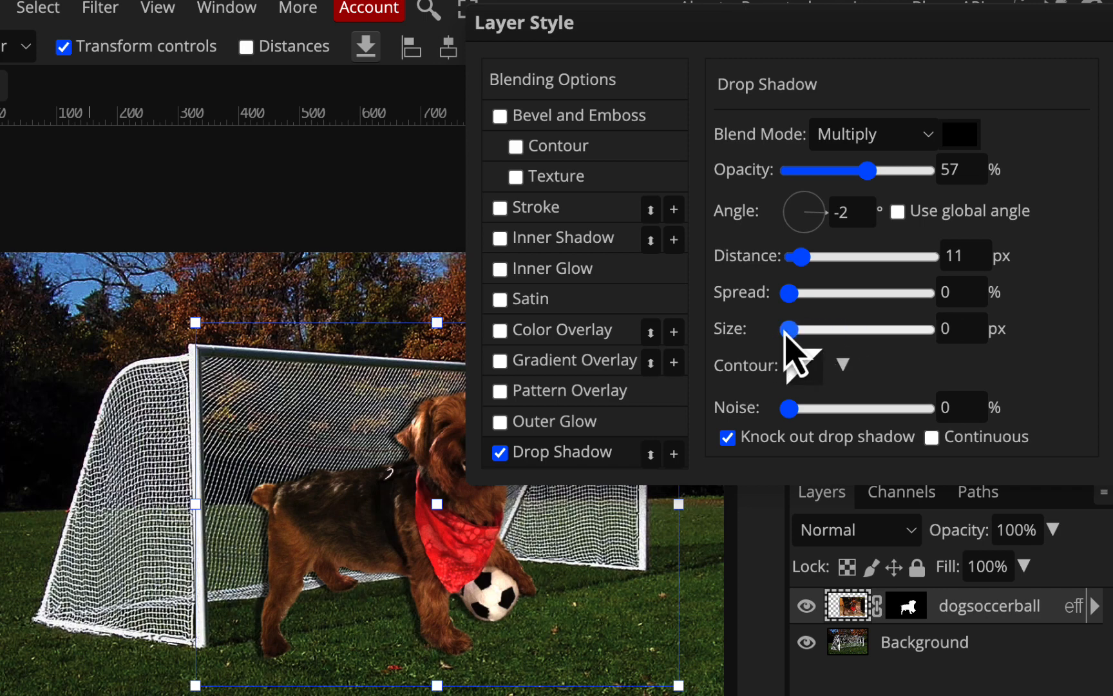
pyautogui.moveTo(797, 330); pyautogui.dragTo(803, 330)
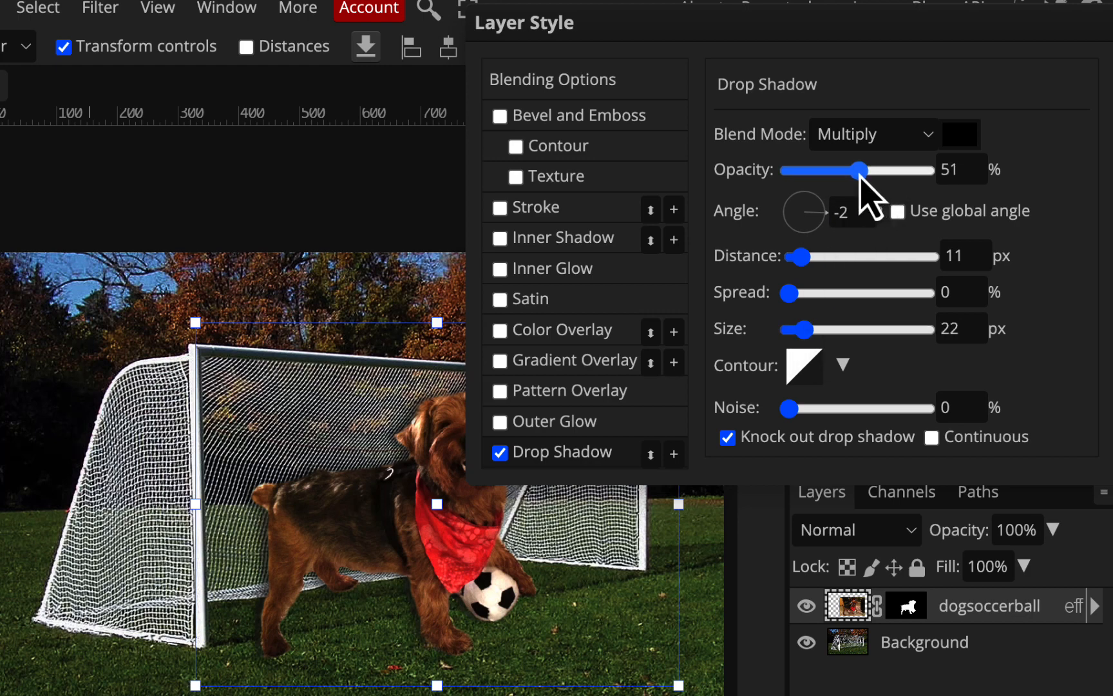
pyautogui.moveTo(861, 173); pyautogui.dragTo(857, 173)
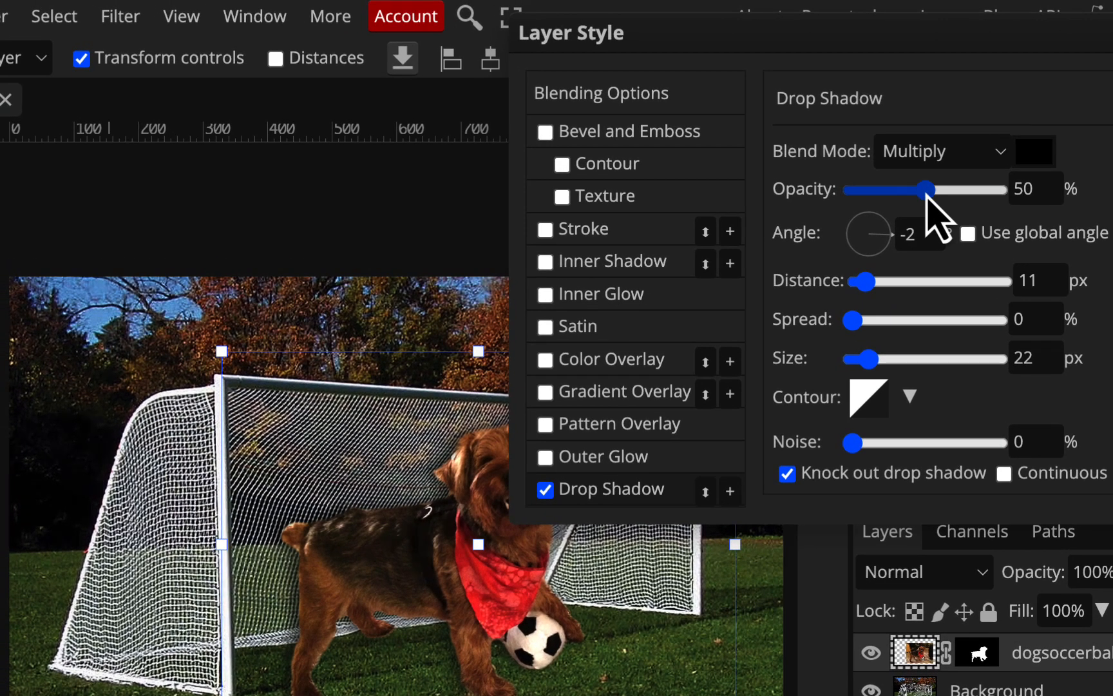
pyautogui.moveTo(835, 30); pyautogui.dragTo(1020, 40)
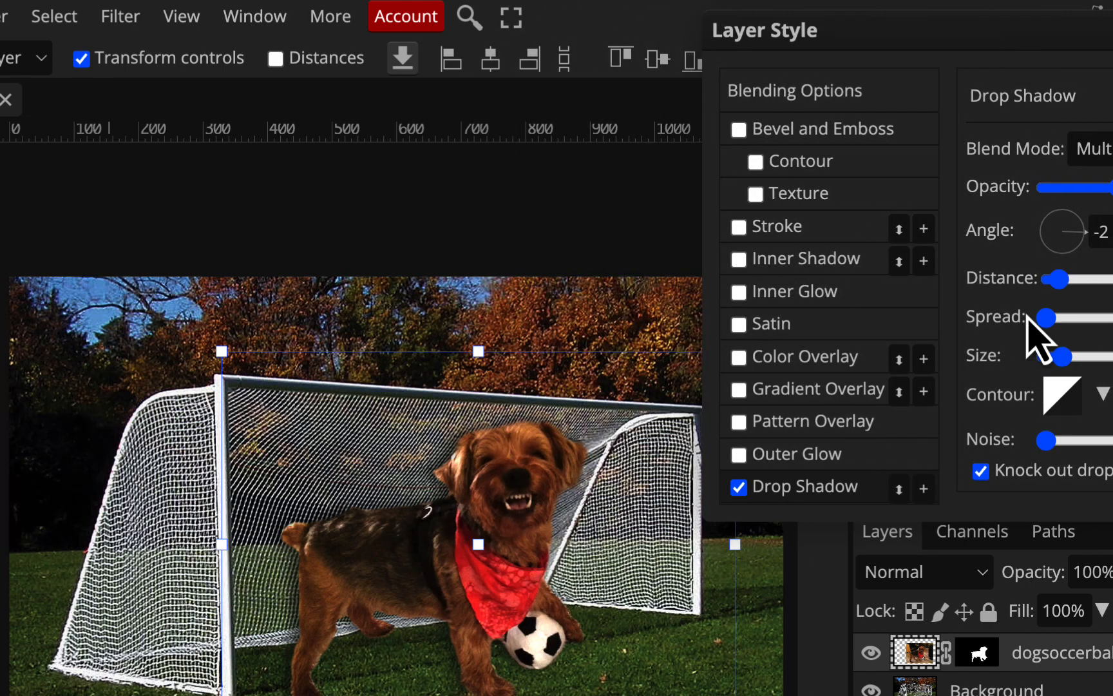
pyautogui.moveTo(1062, 37); pyautogui.dragTo(845, 28)
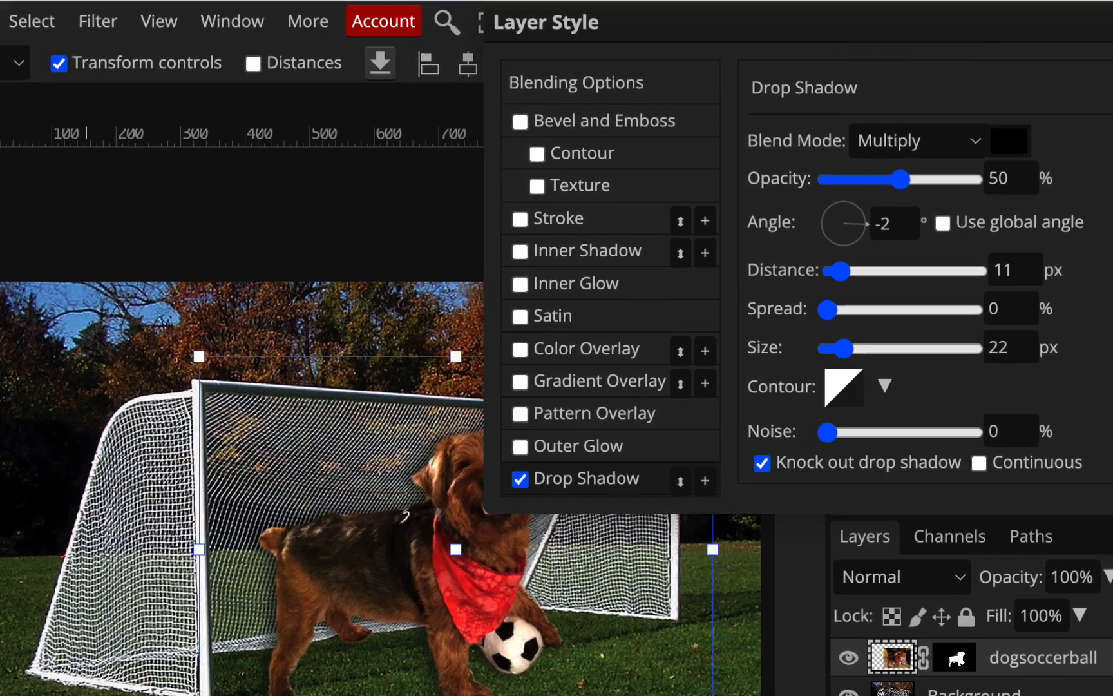
pyautogui.click(1089, 115)
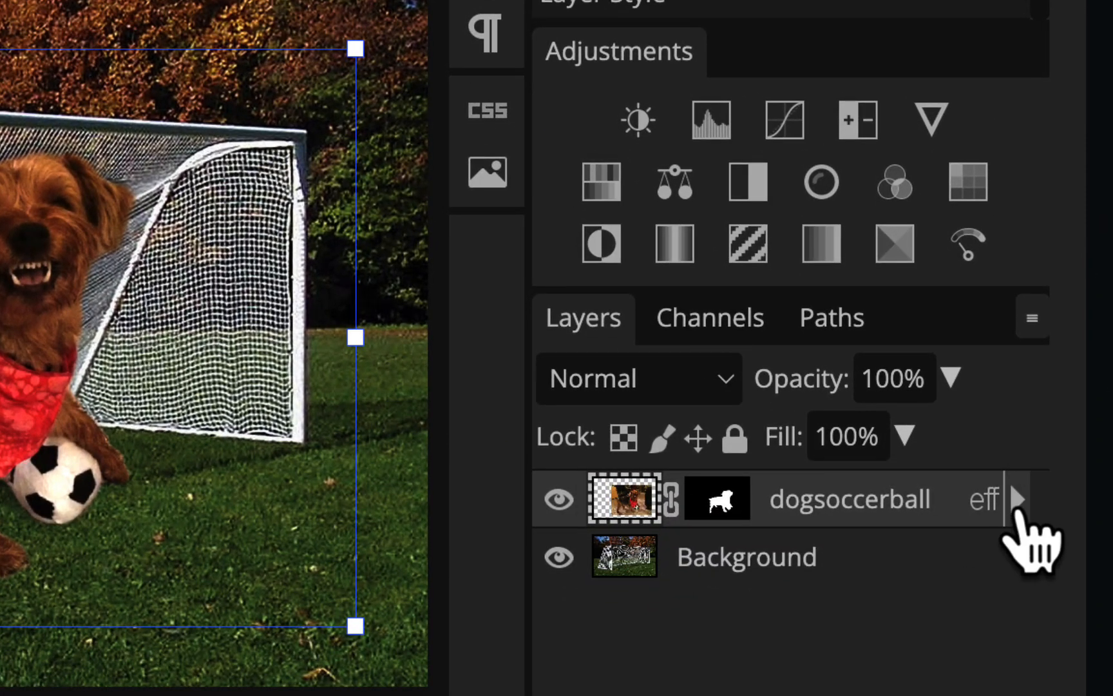
# Expand the dogsoccerball layer's effects and toggle the drop shadow off and on to compare the image with and without it
pyautogui.click(1018, 499)
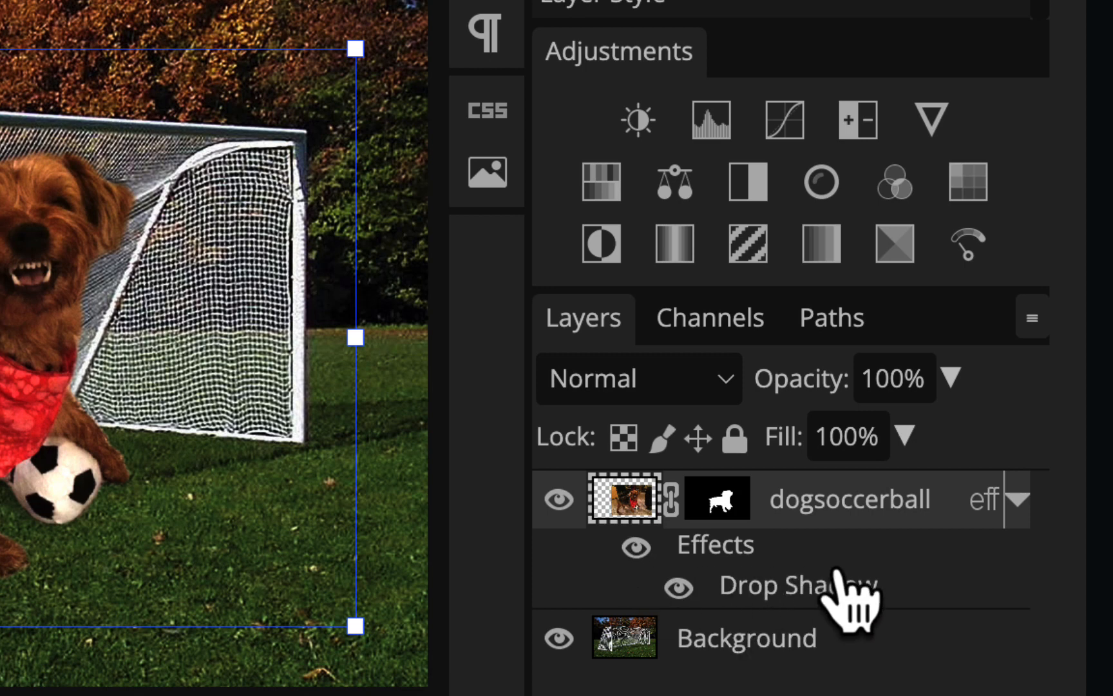
pyautogui.click(677, 586)
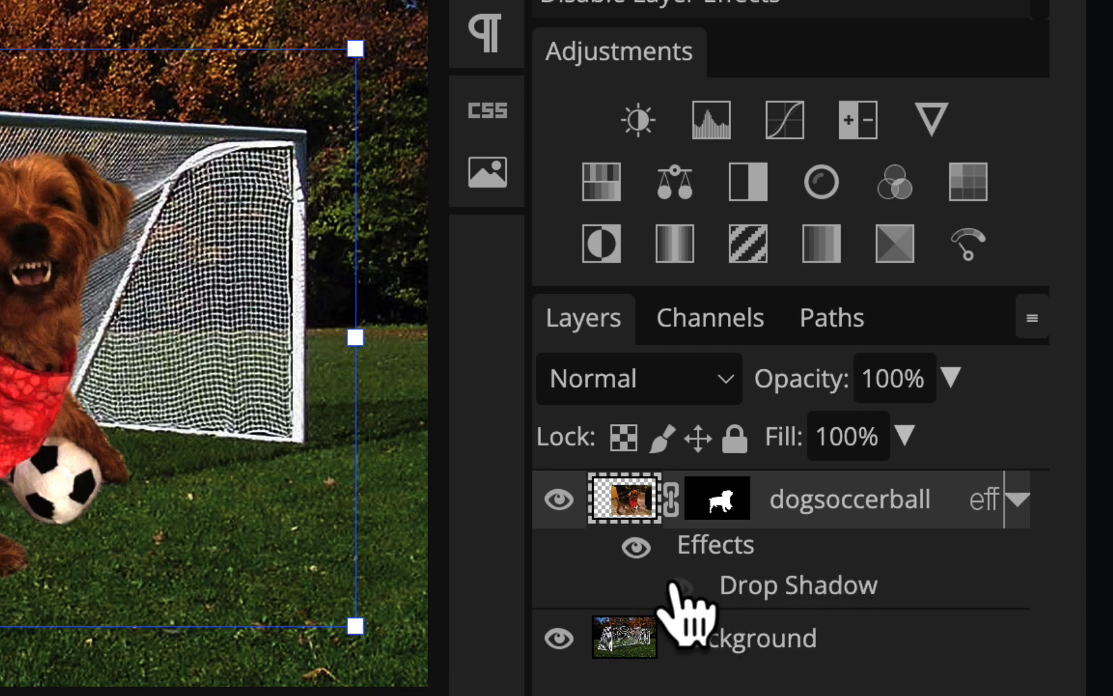
pyautogui.click(677, 586)
pyautogui.click(678, 586)
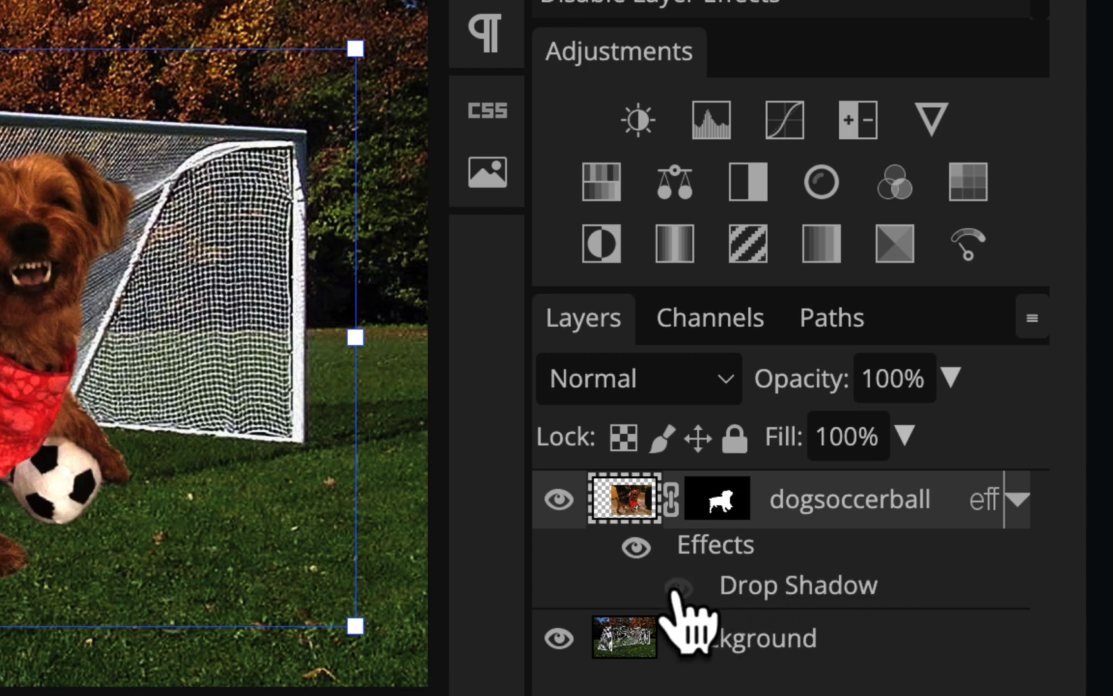
pyautogui.click(678, 586)
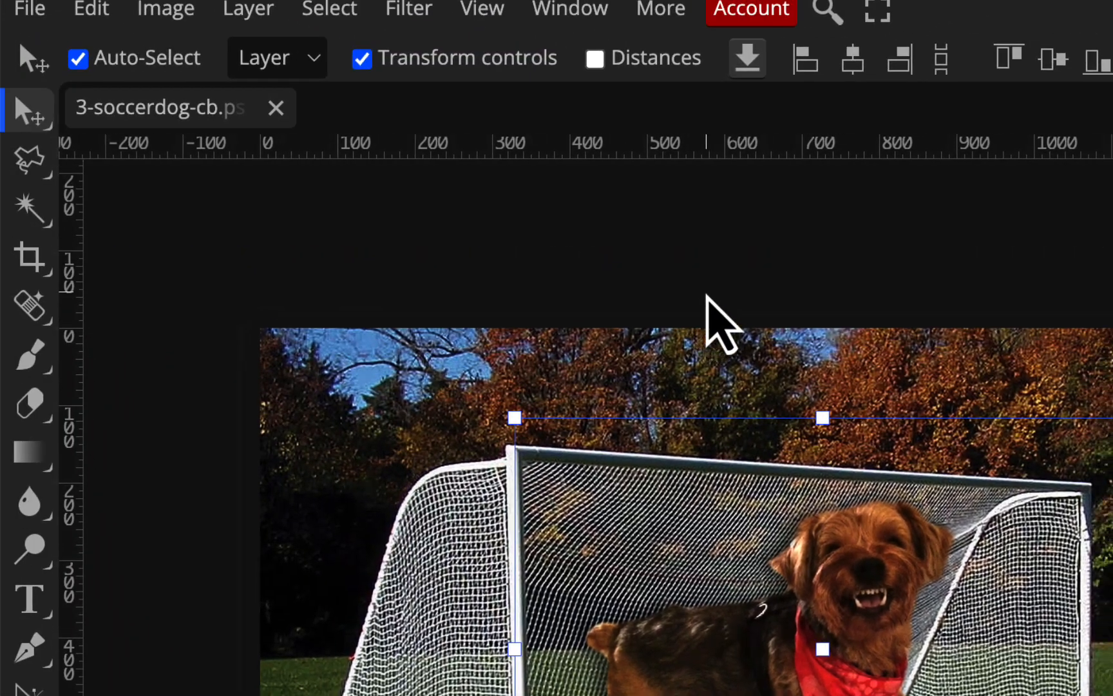
# Apply the raster mask to the dogsoccerball layer and convert its drop shadow effect into a separate layer
pyautogui.scroll(-2, 707, 295)
pyautogui.hscroll(-2, 707, 295)
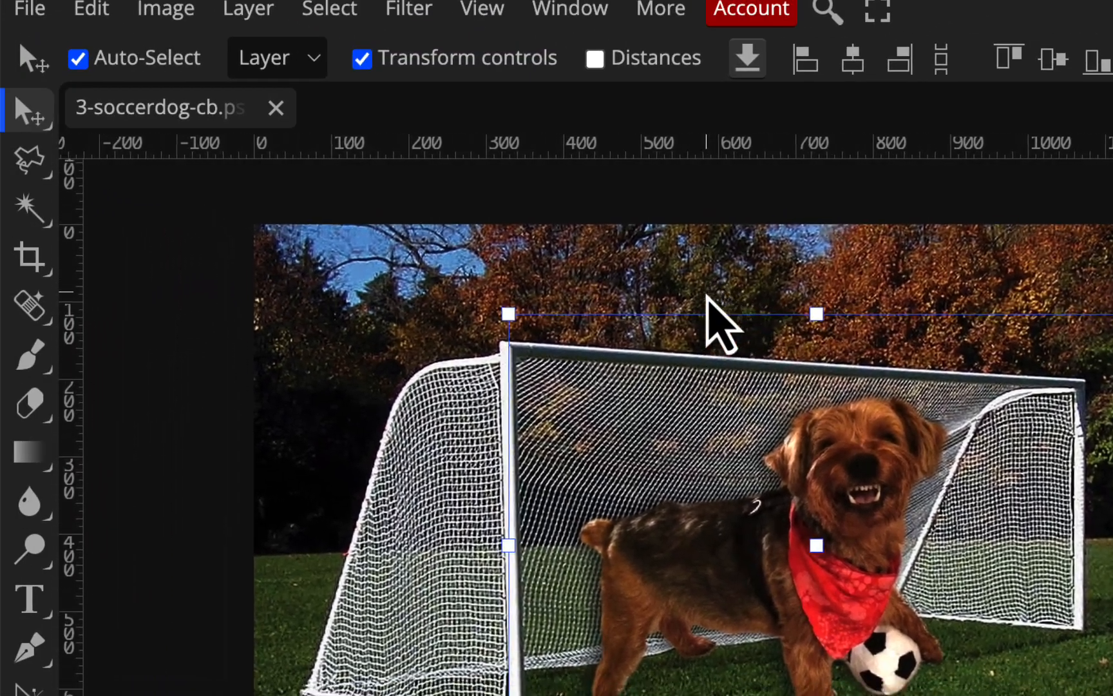
pyautogui.scroll(-1, 707, 295)
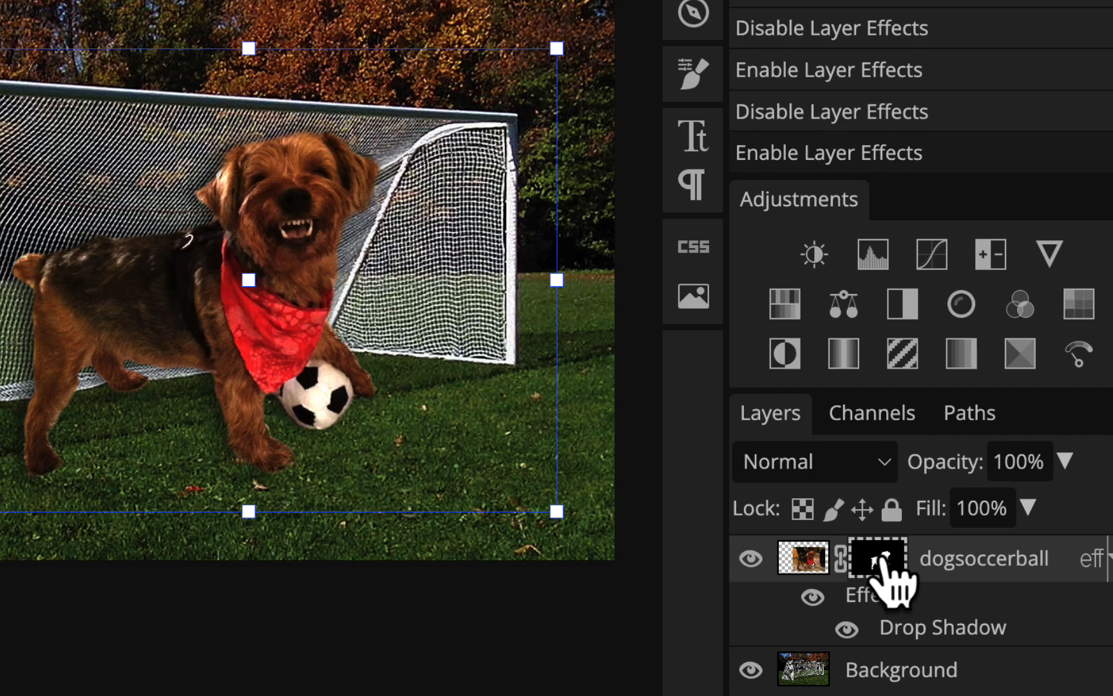
pyautogui.rightClick(888, 570)
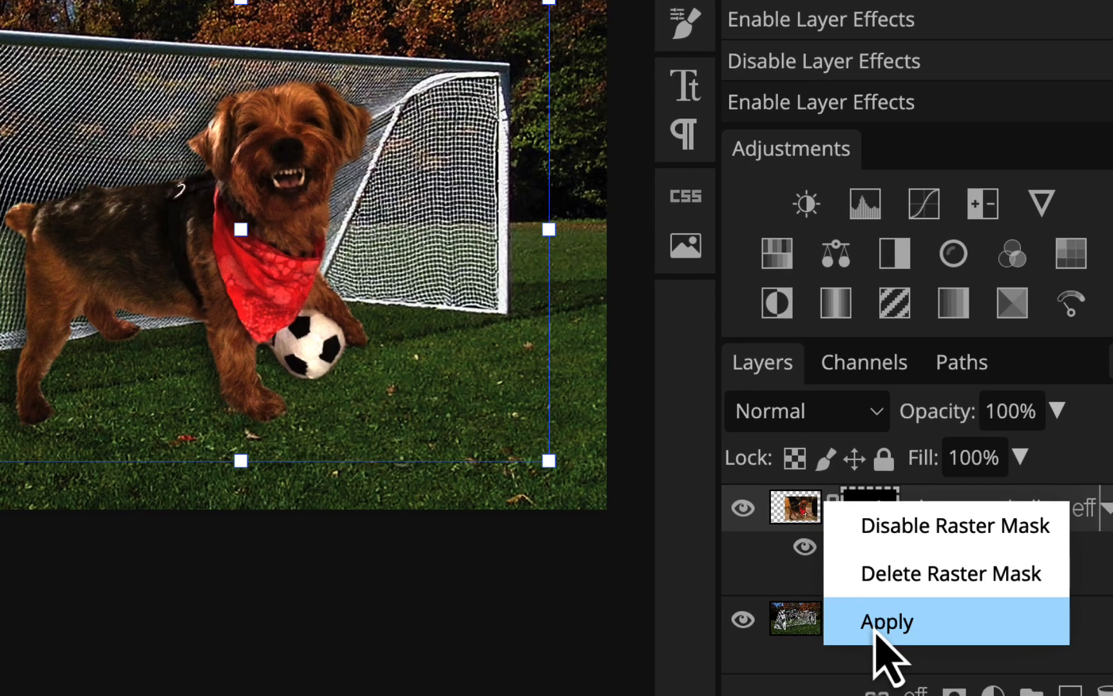
pyautogui.click(877, 628)
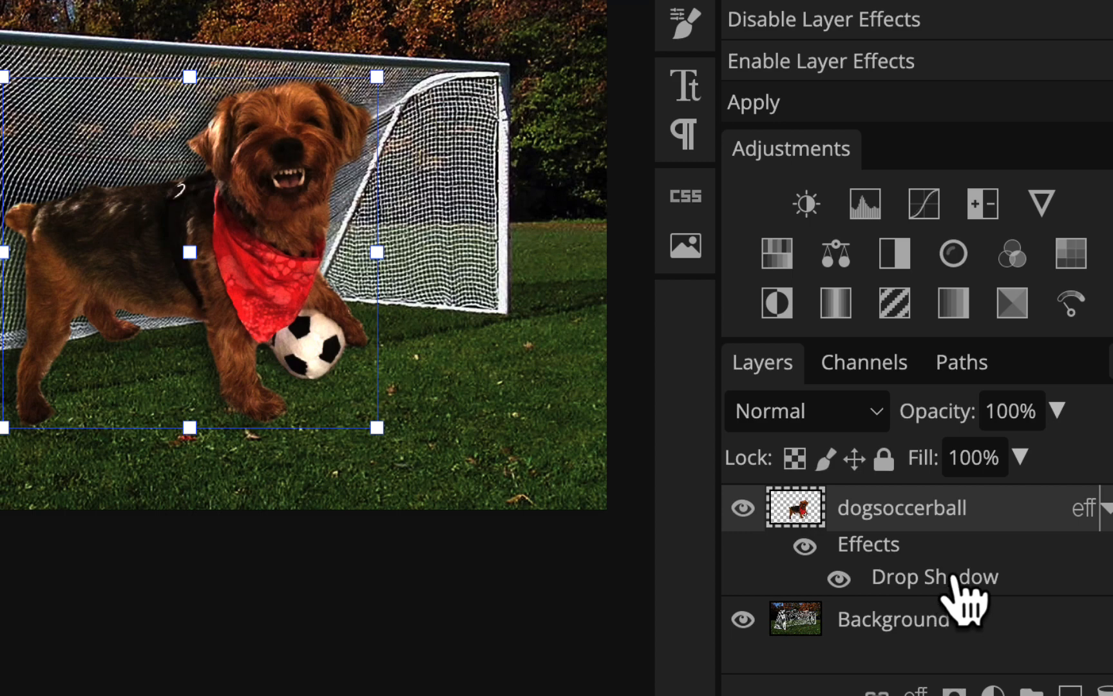
pyautogui.rightClick(953, 576)
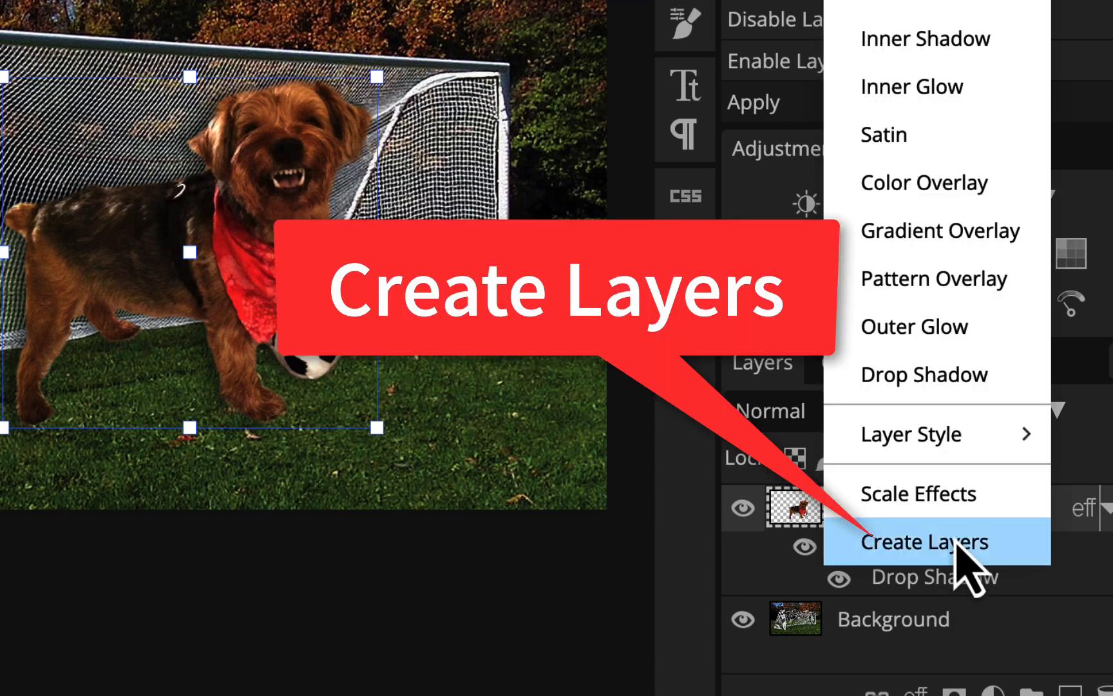
pyautogui.click(964, 554)
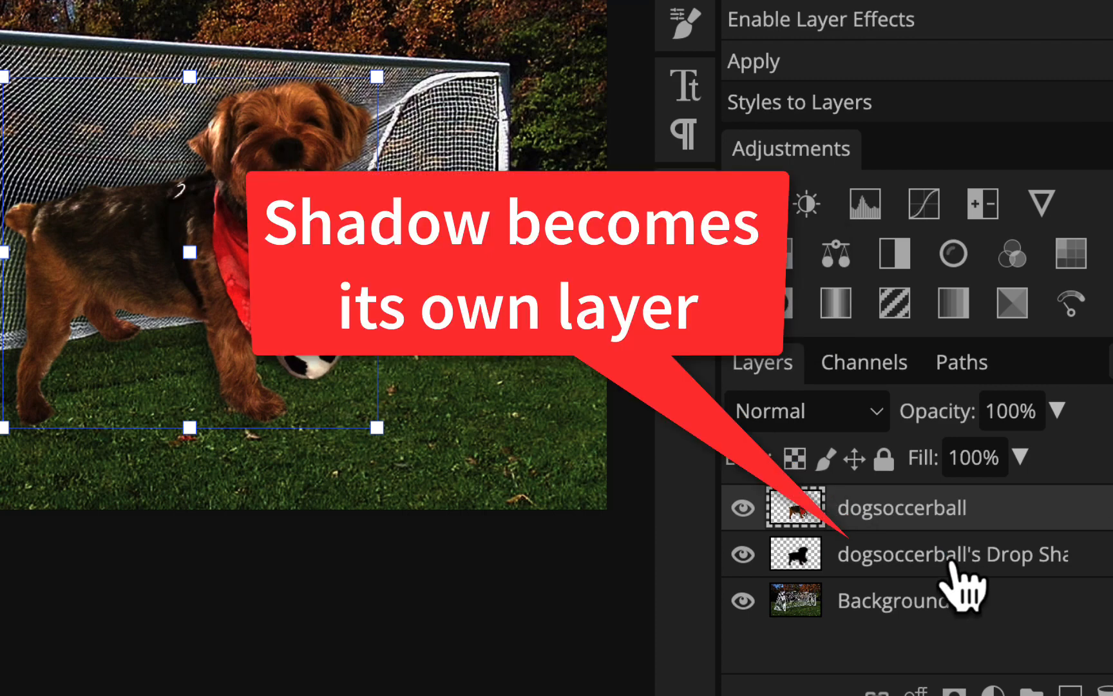
# Flatten and skew the separate drop shadow layer so it lies on the grass behind the dog, aligned with its paws
pyautogui.click(951, 559)
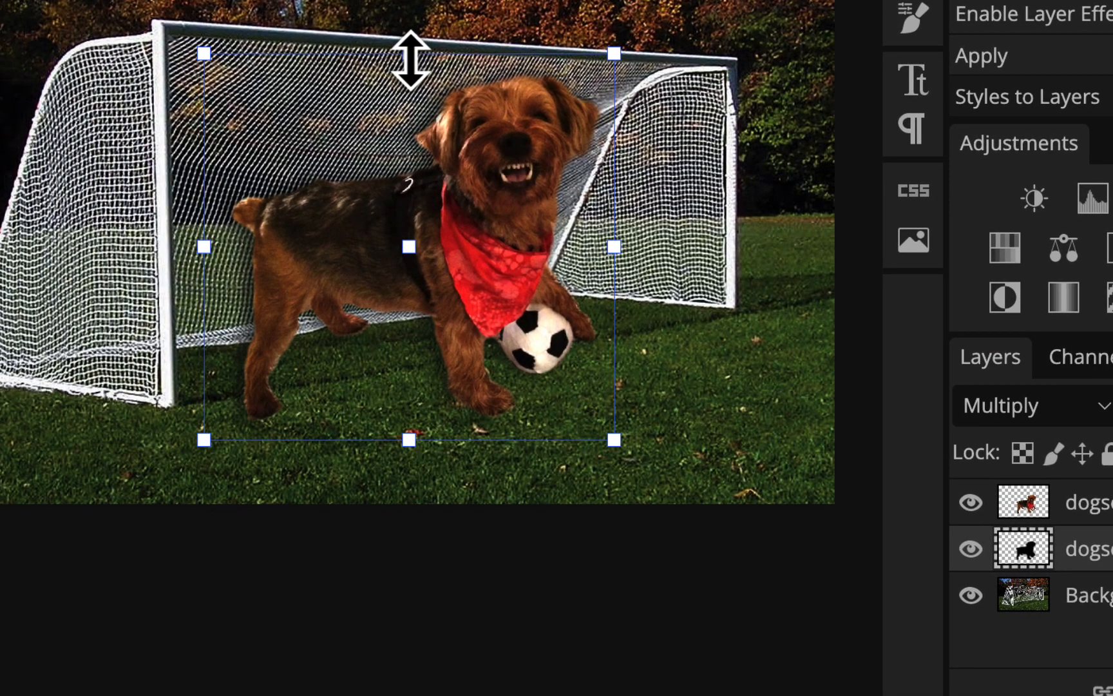
pyautogui.moveTo(182, 63); pyautogui.dragTo(183, 64)
pyautogui.moveTo(409, 56); pyautogui.dragTo(335, 234)
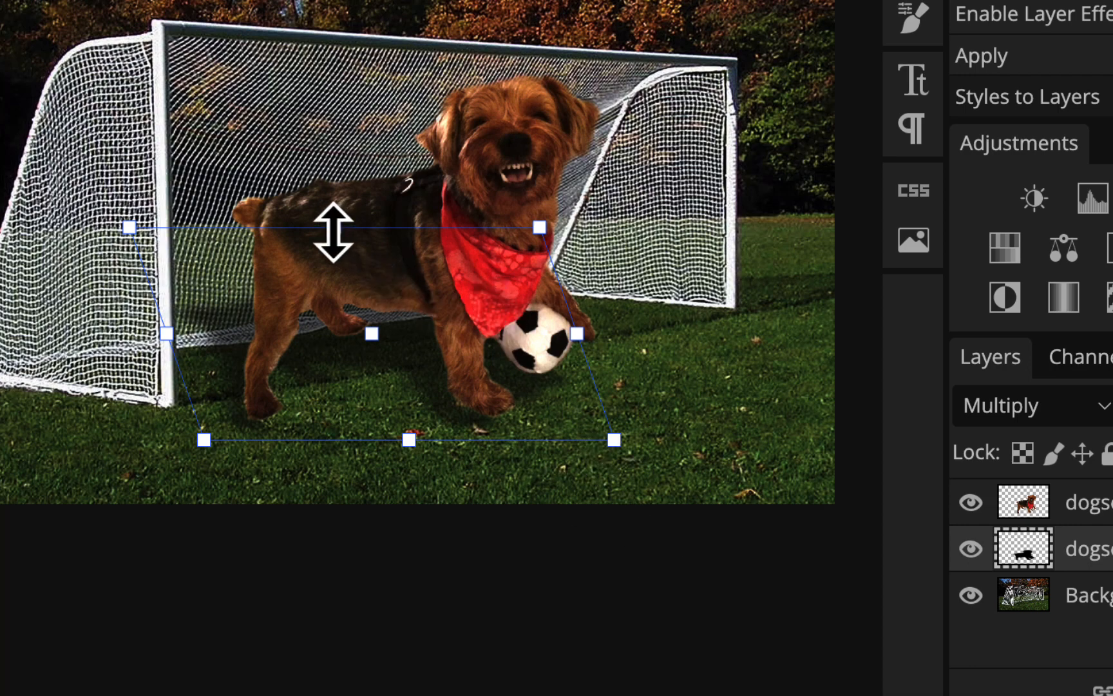
pyautogui.moveTo(333, 233); pyautogui.dragTo(234, 298)
pyautogui.moveTo(375, 373)
pyautogui.mouseDown()
pyautogui.moveTo(400, 353)
pyautogui.moveTo(391, 355)
pyautogui.mouseUp()
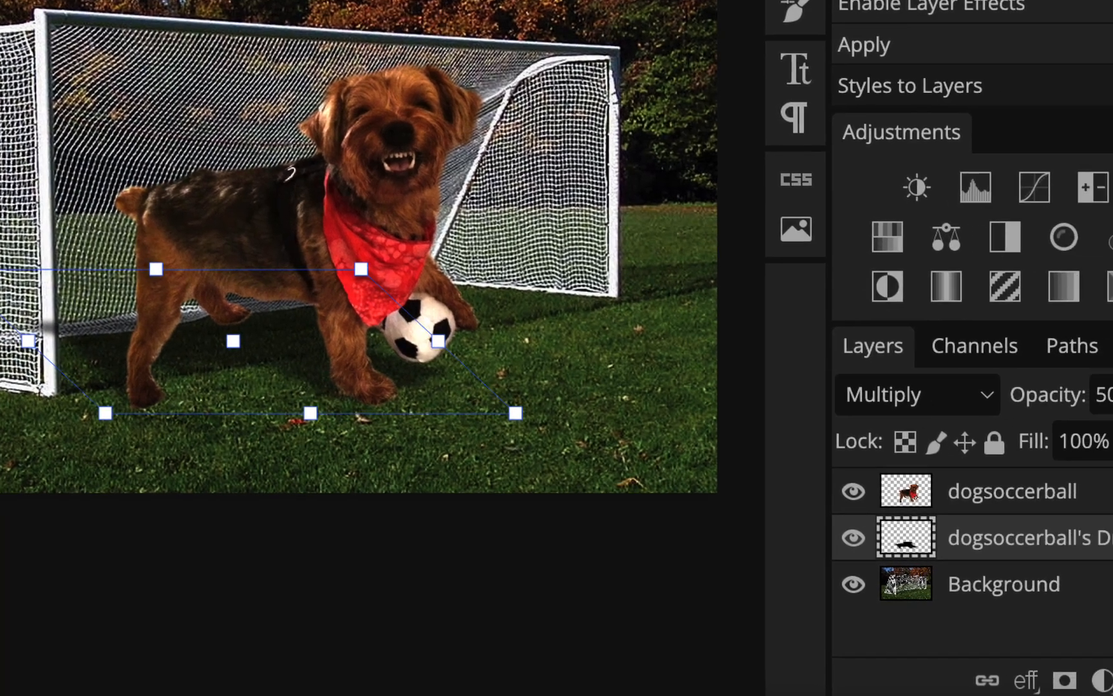
# Lower the drop shadow layer's opacity to 40% and deselect the layer
pyautogui.click(1082, 386)
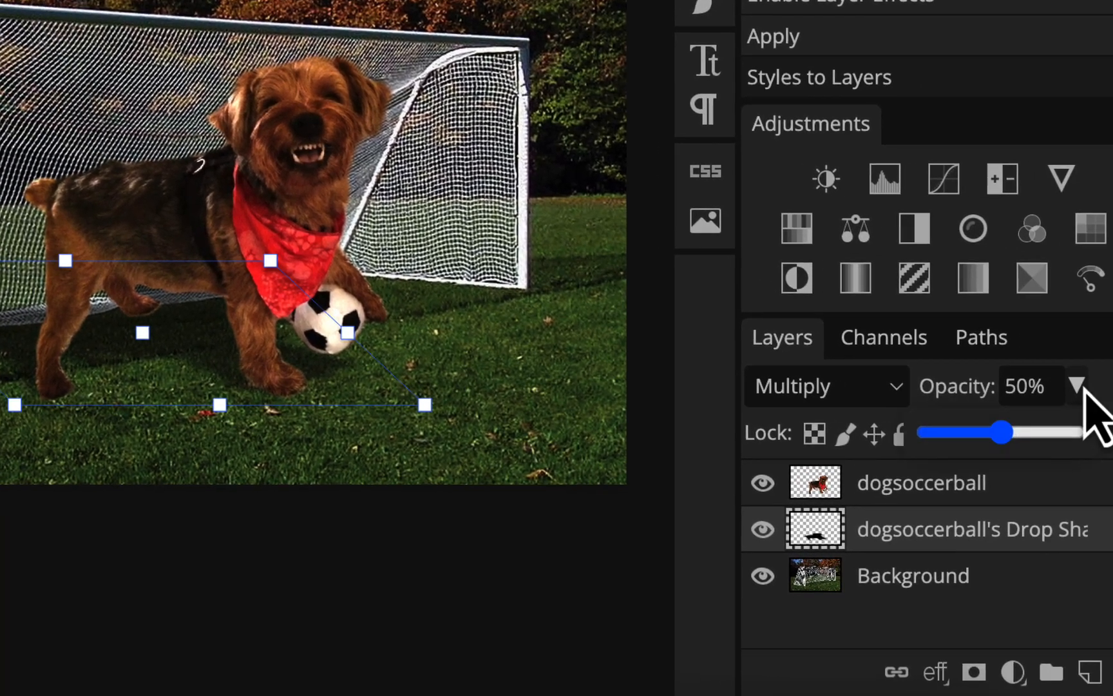
pyautogui.moveTo(1004, 433)
pyautogui.mouseDown()
pyautogui.moveTo(972, 435)
pyautogui.moveTo(987, 435)
pyautogui.mouseUp()
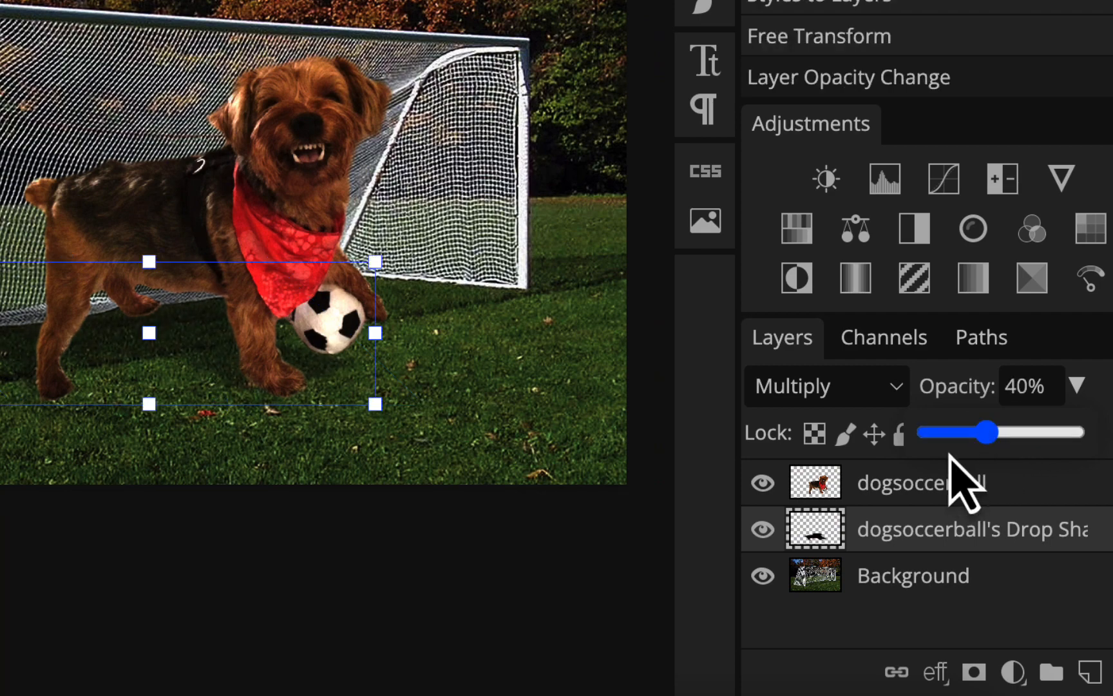
pyautogui.click(499, 567)
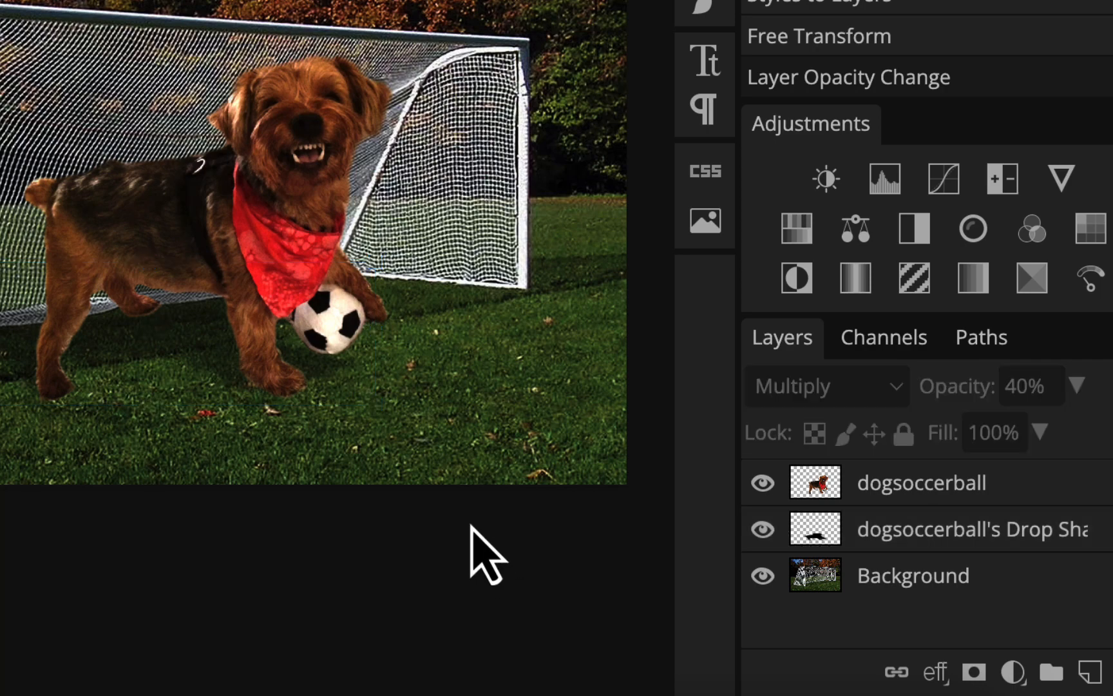
# Save the finished composite 3-soccerdog-cb as its layered PSD file
pyautogui.scroll(2, 471, 525)
pyautogui.hscroll(2, 471, 525)
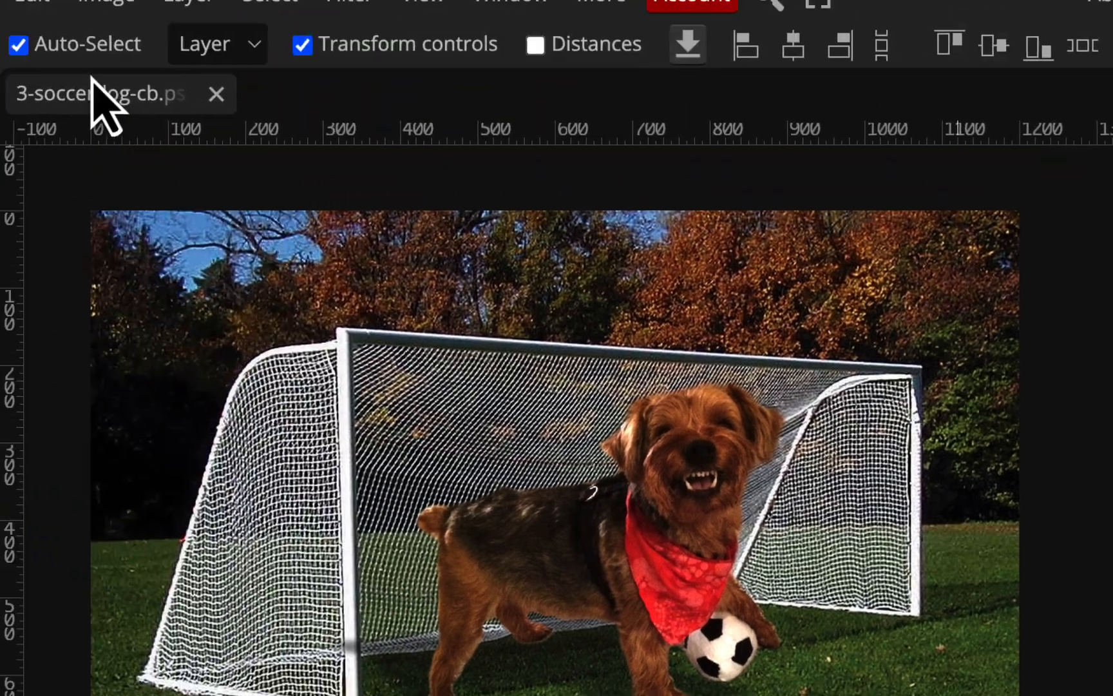
pyautogui.click(31, 27)
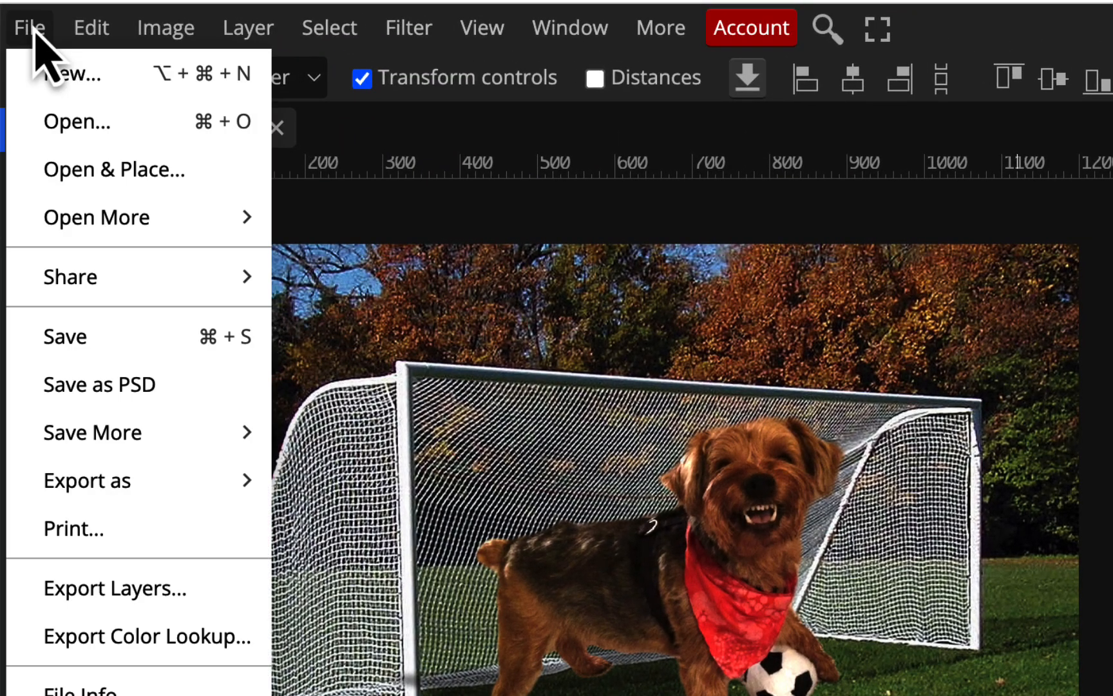
pyautogui.click(77, 338)
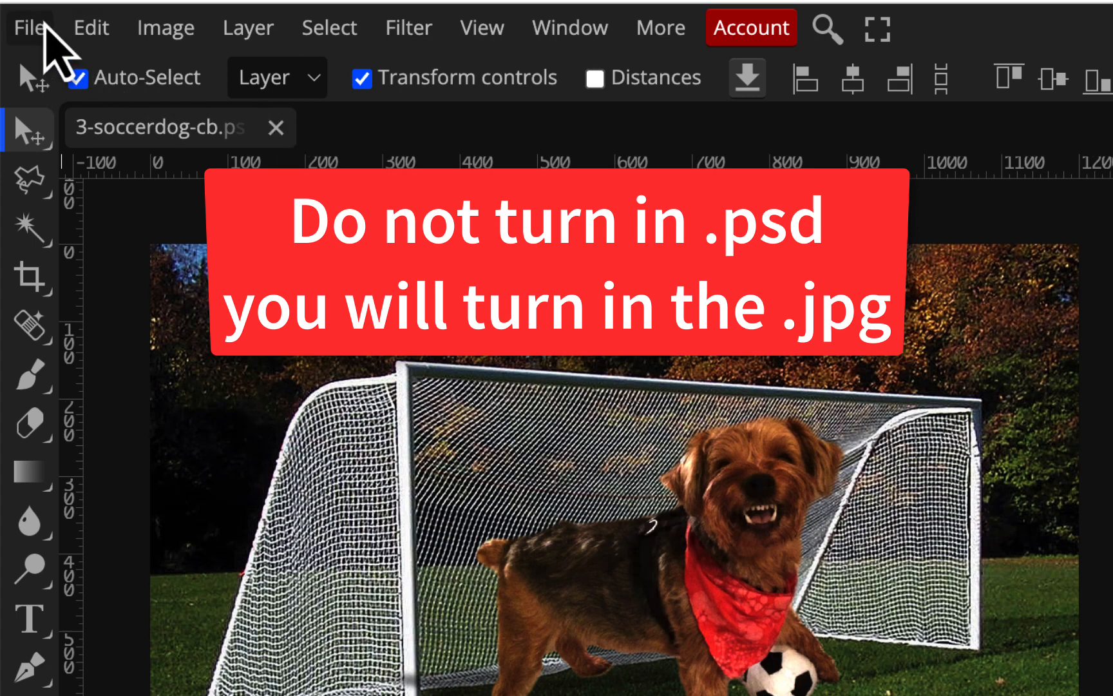
# Export the composite as the JPG 3-soccerdog-cb with a proportional width of 500 px and save it
pyautogui.click(27, 29)
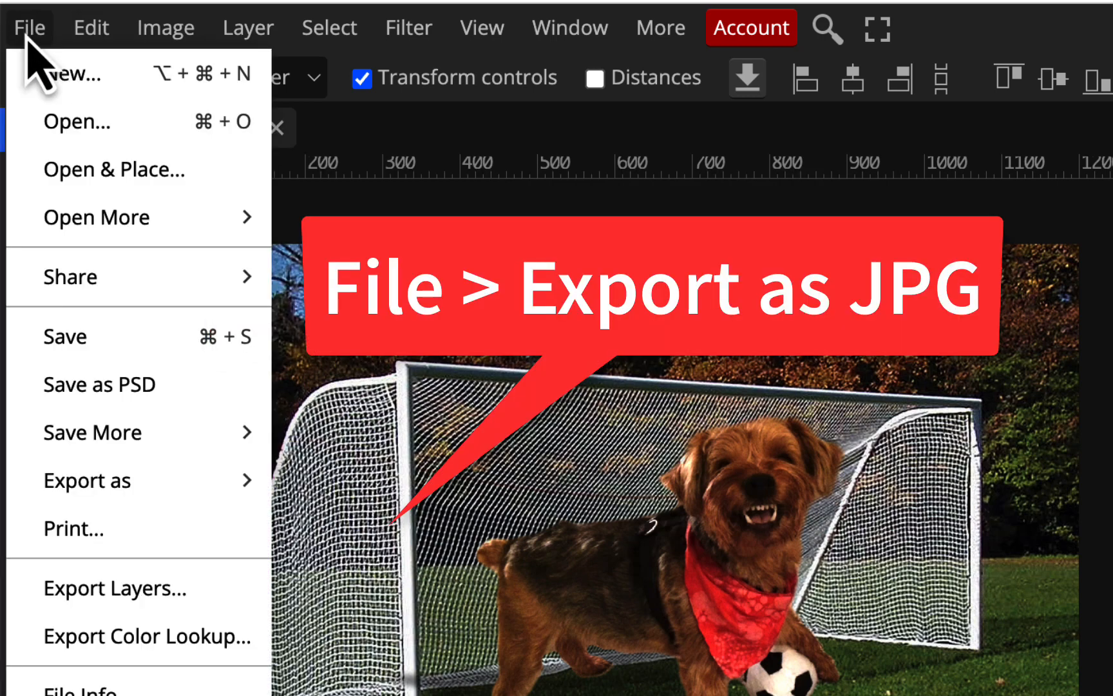
pyautogui.moveTo(114, 479)
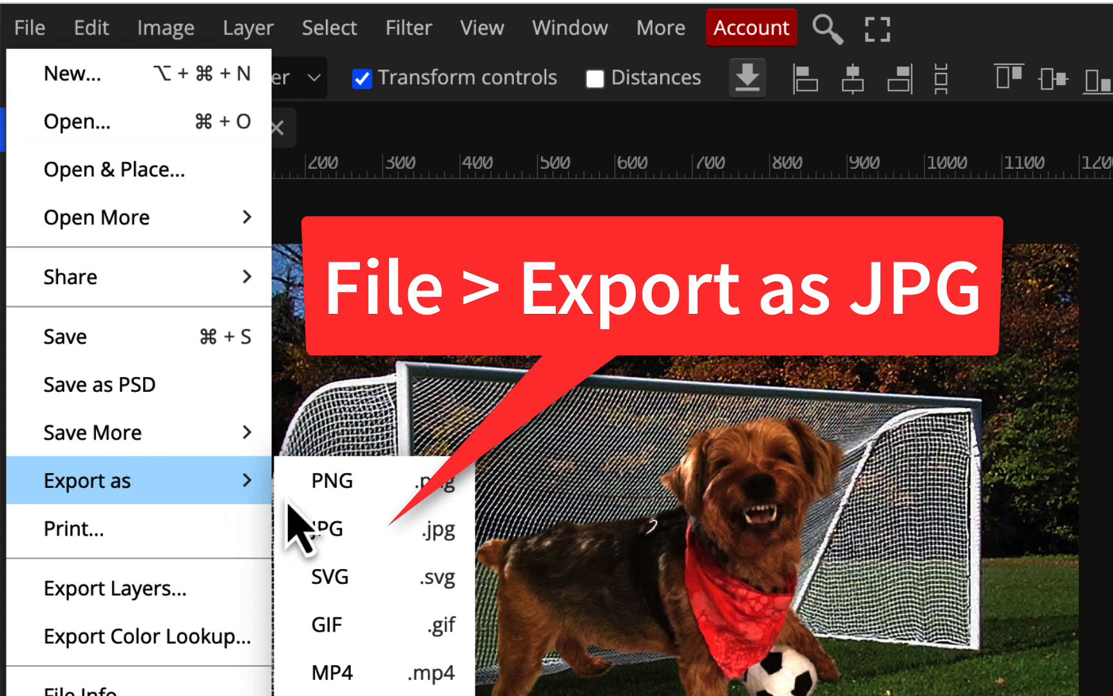
pyautogui.click(345, 530)
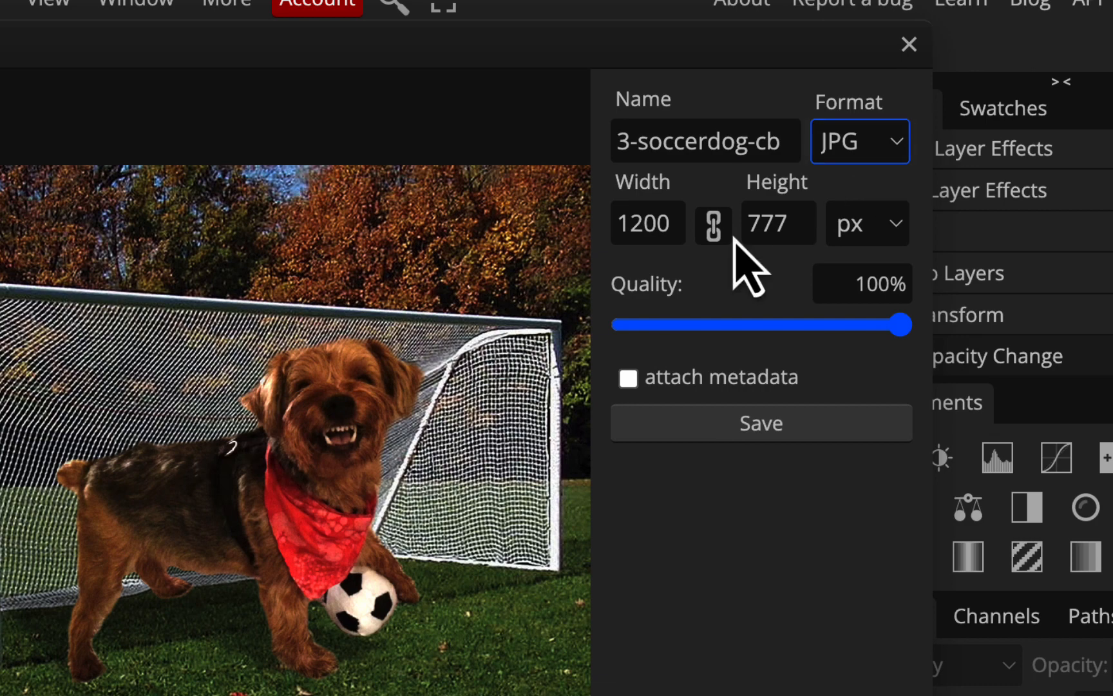
pyautogui.click(676, 219)
pyautogui.doubleClick(677, 219)
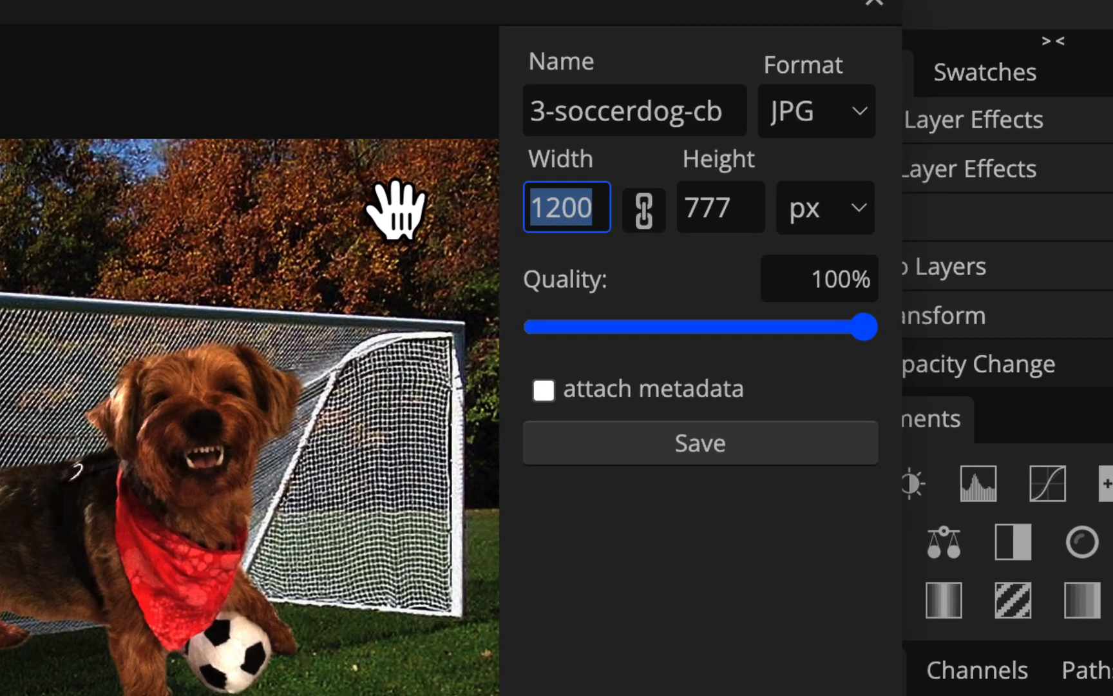
pyautogui.write('5')
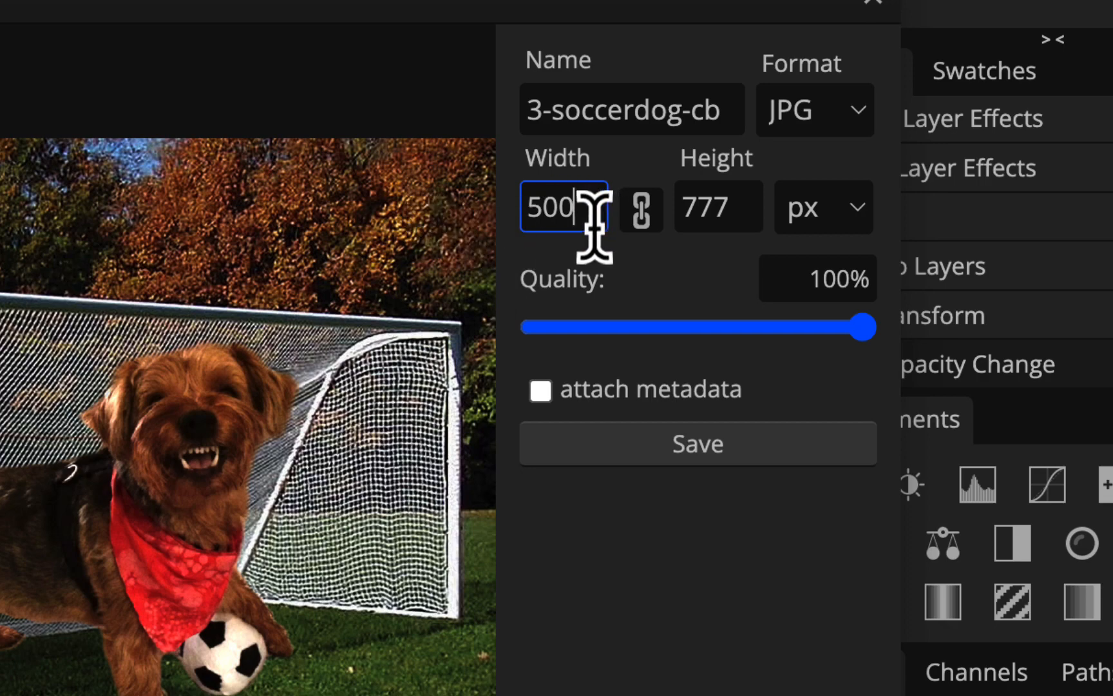
pyautogui.press('Tab')
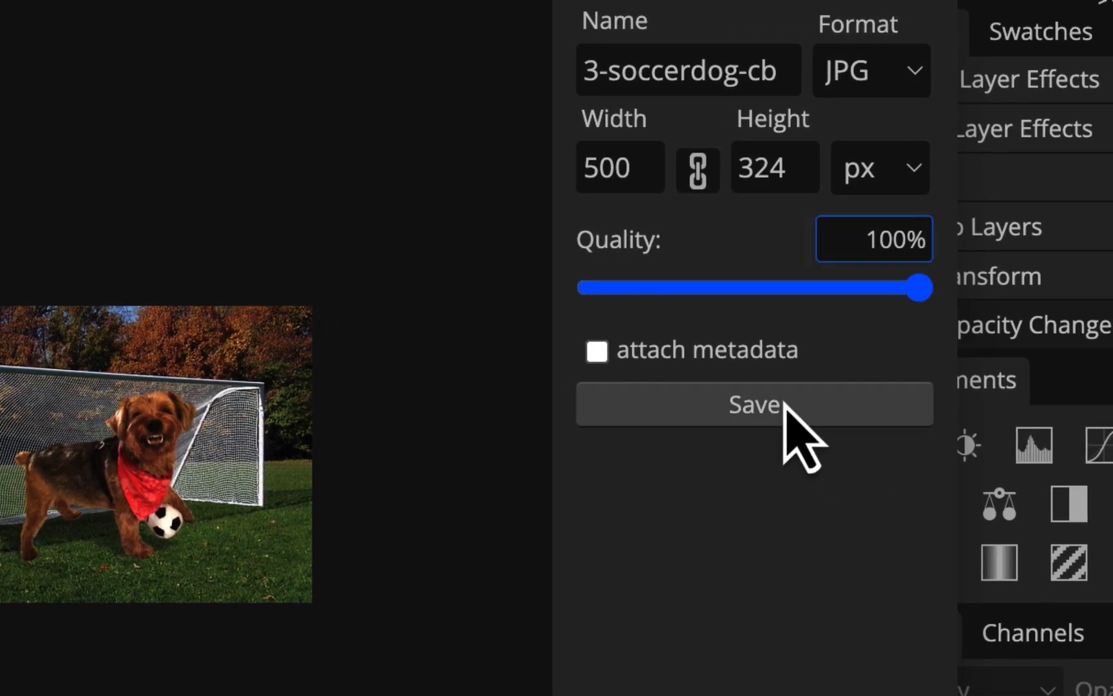
pyautogui.click(784, 404)
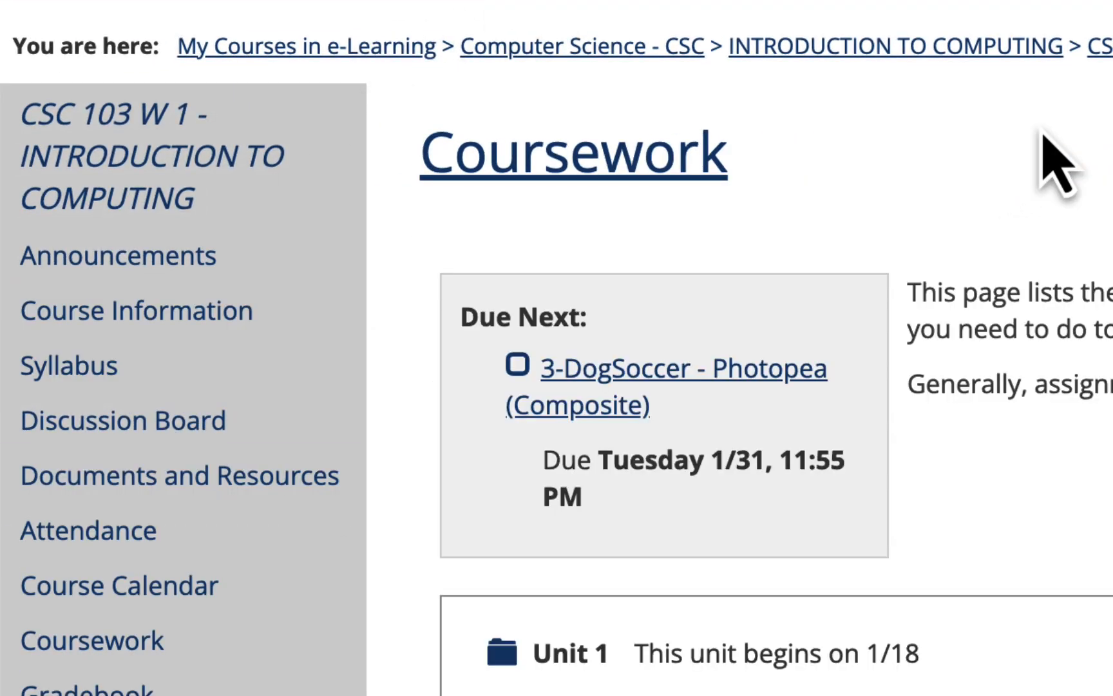
# Open the 3-DogSoccer - Photopea (Composite) assignment in Unit 2 of the coursework page and start a new comment
pyautogui.scroll(-10, 1044, 161)
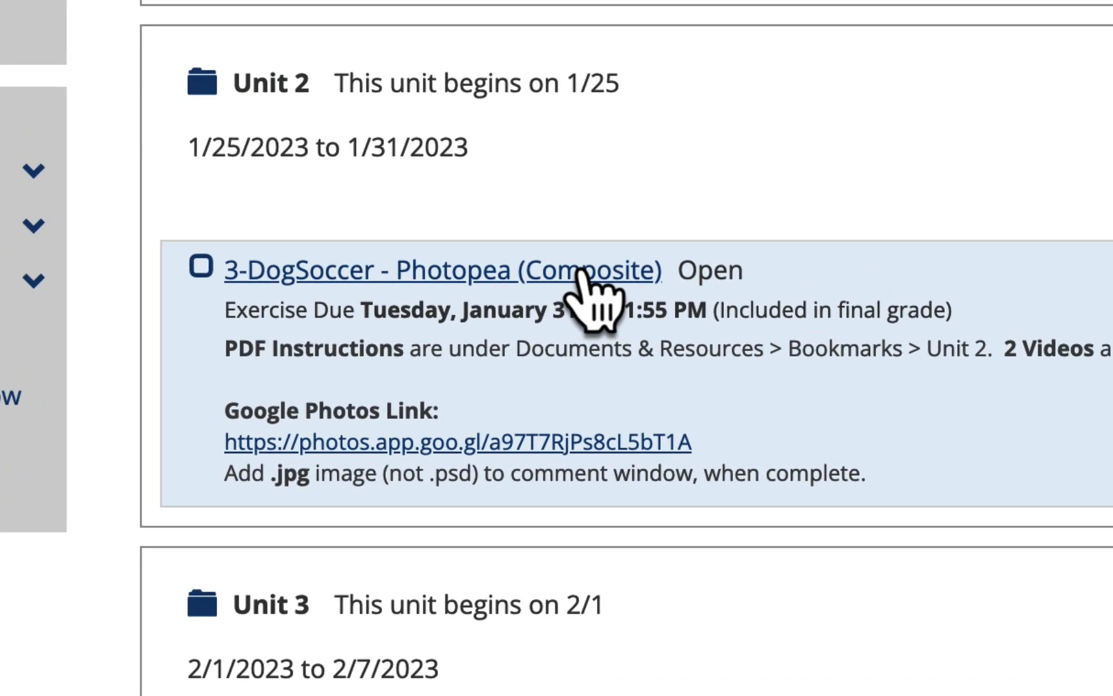
pyautogui.click(884, 132)
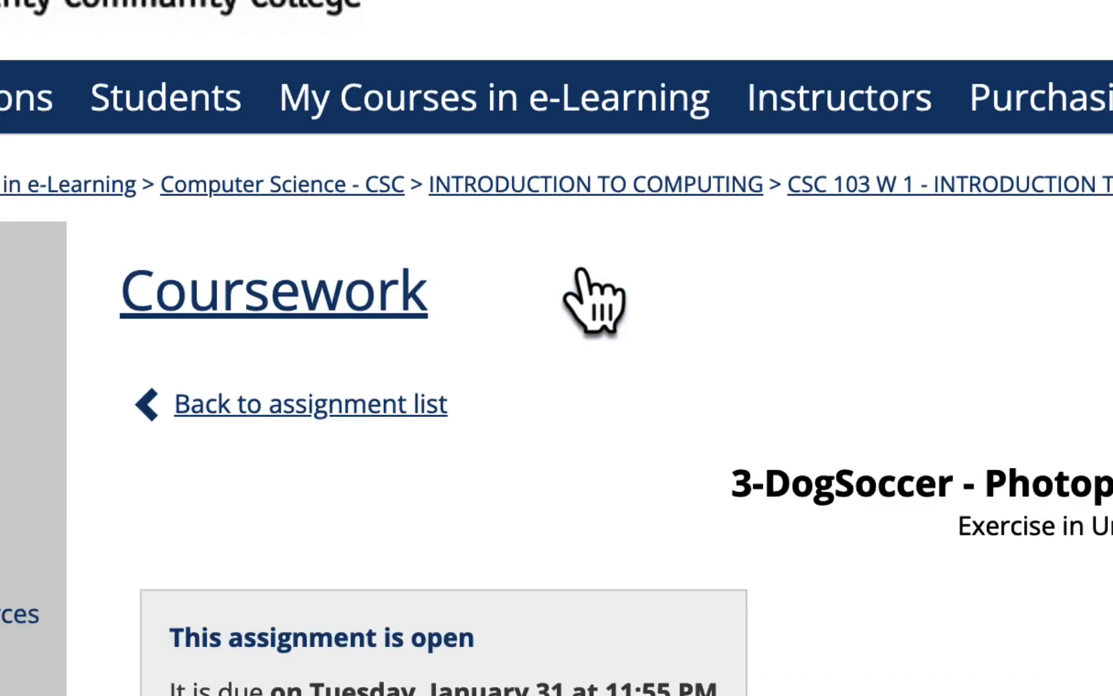
pyautogui.scroll(-10, 594, 302)
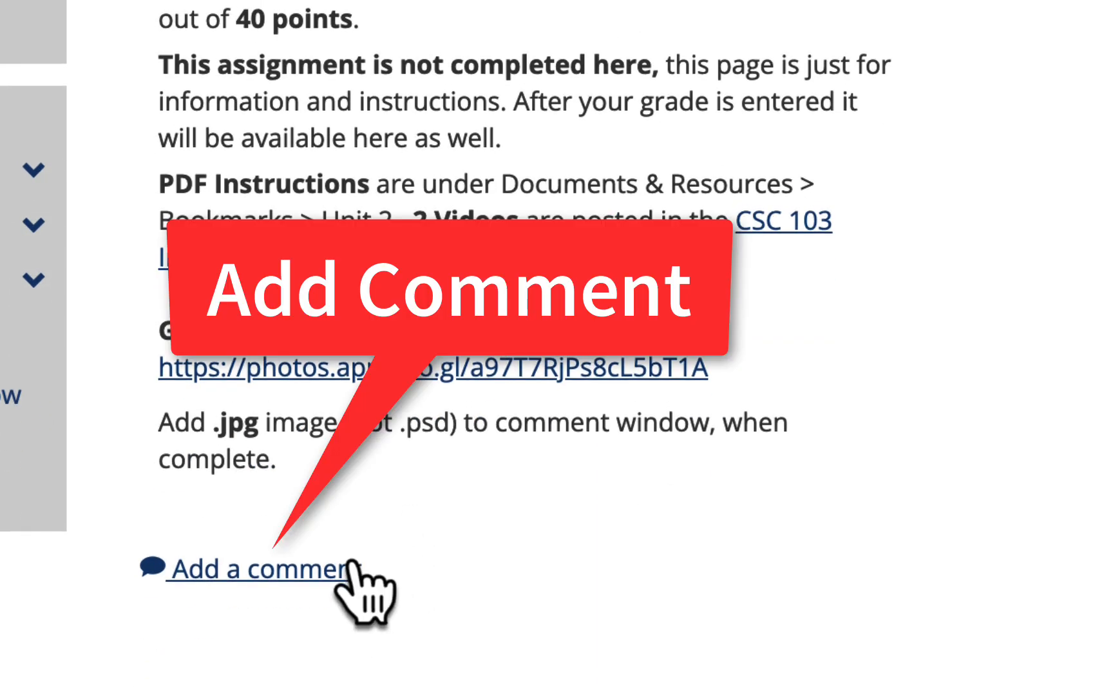
pyautogui.click(324, 571)
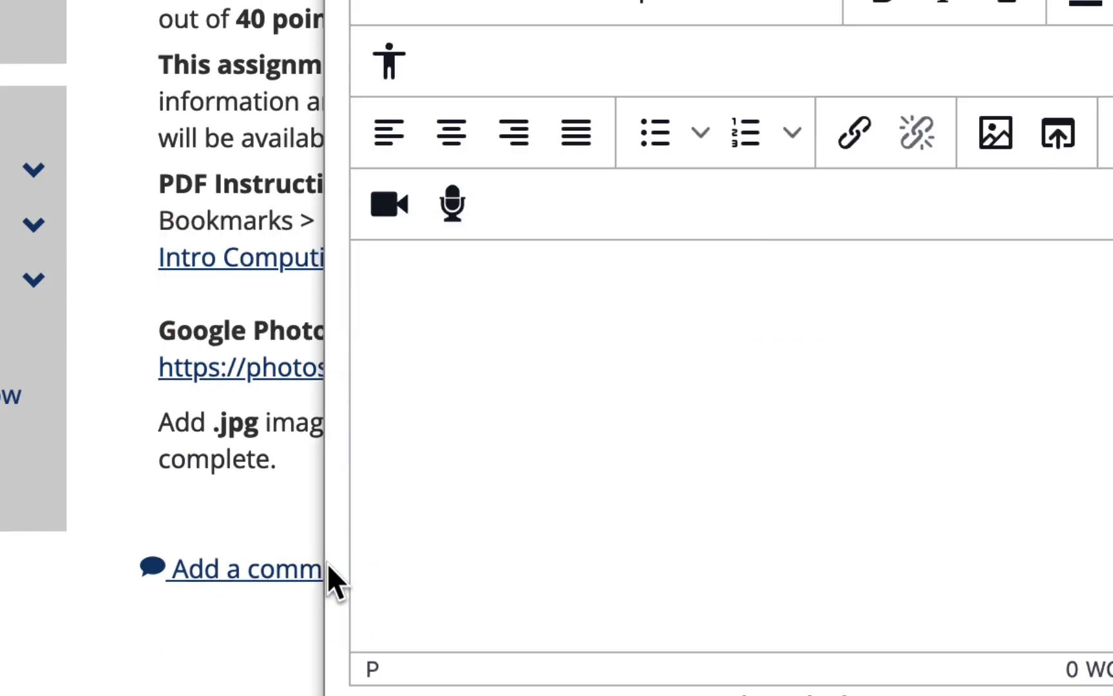
# Start inserting an image into the comment and open the upload file chooser for its source
pyautogui.click(798, 200)
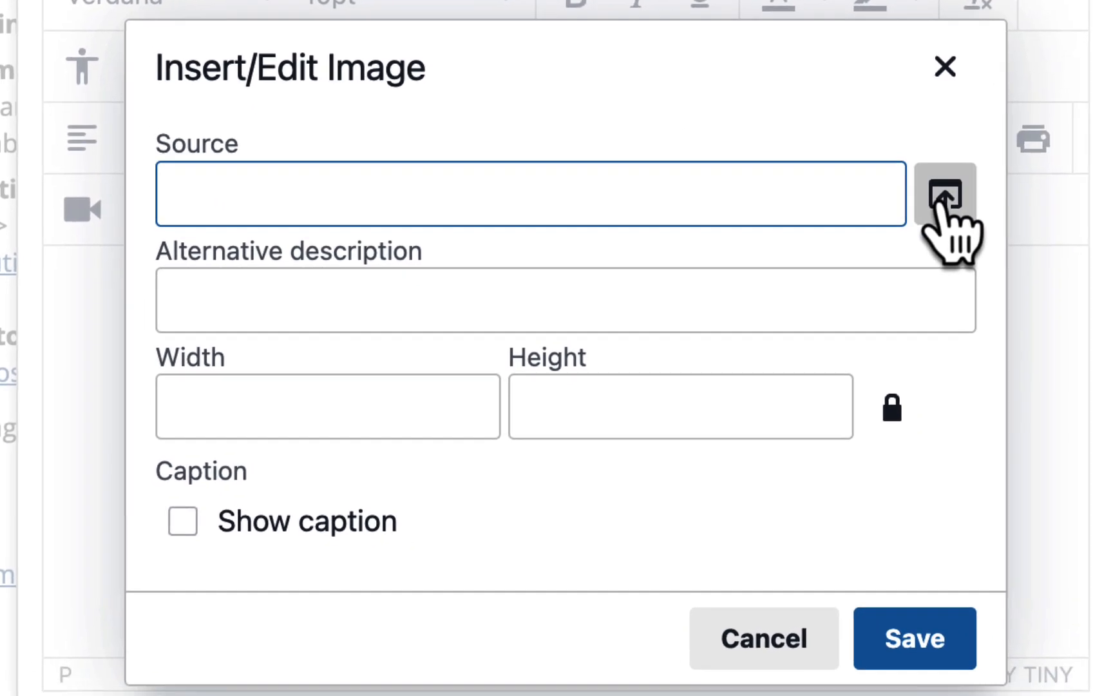
pyautogui.click(1031, 244)
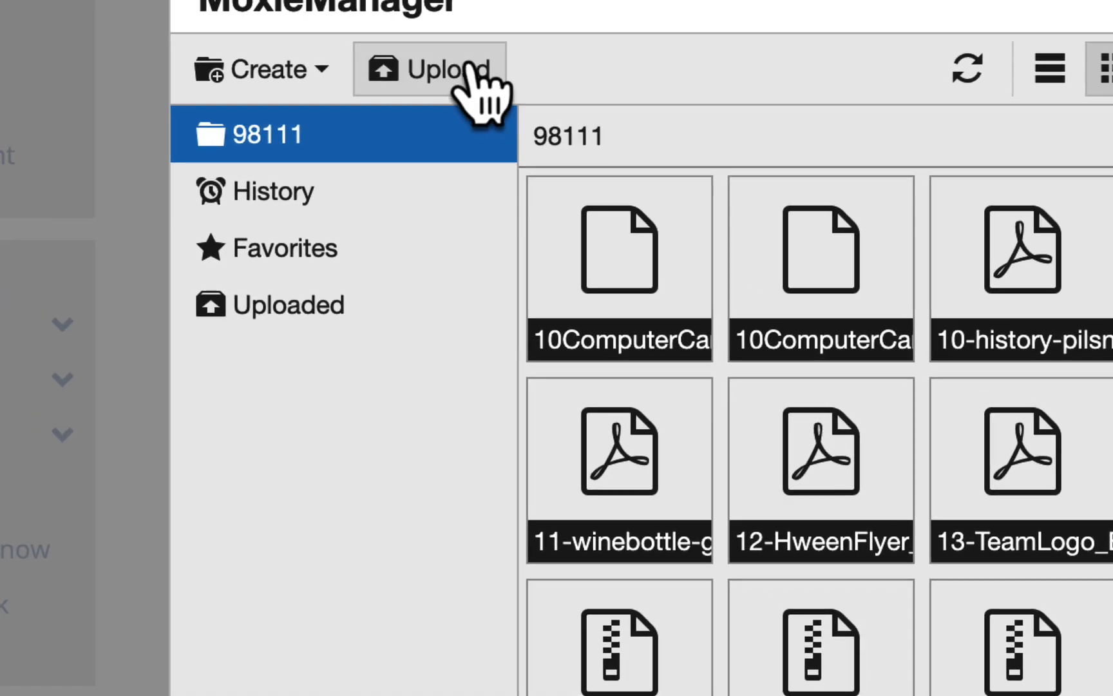
pyautogui.click(380, 29)
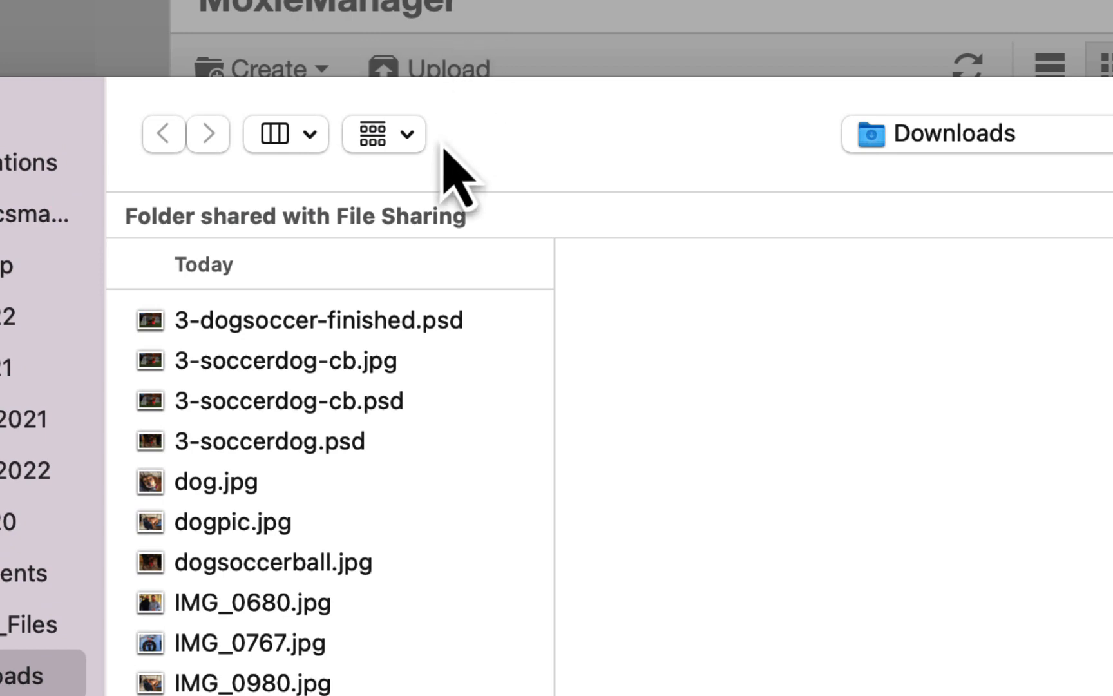
# Compare the previews and file details of 3-soccerdog-cb.psd and 3-soccerdog-cb.jpg in the Downloads folder
pyautogui.click(389, 406)
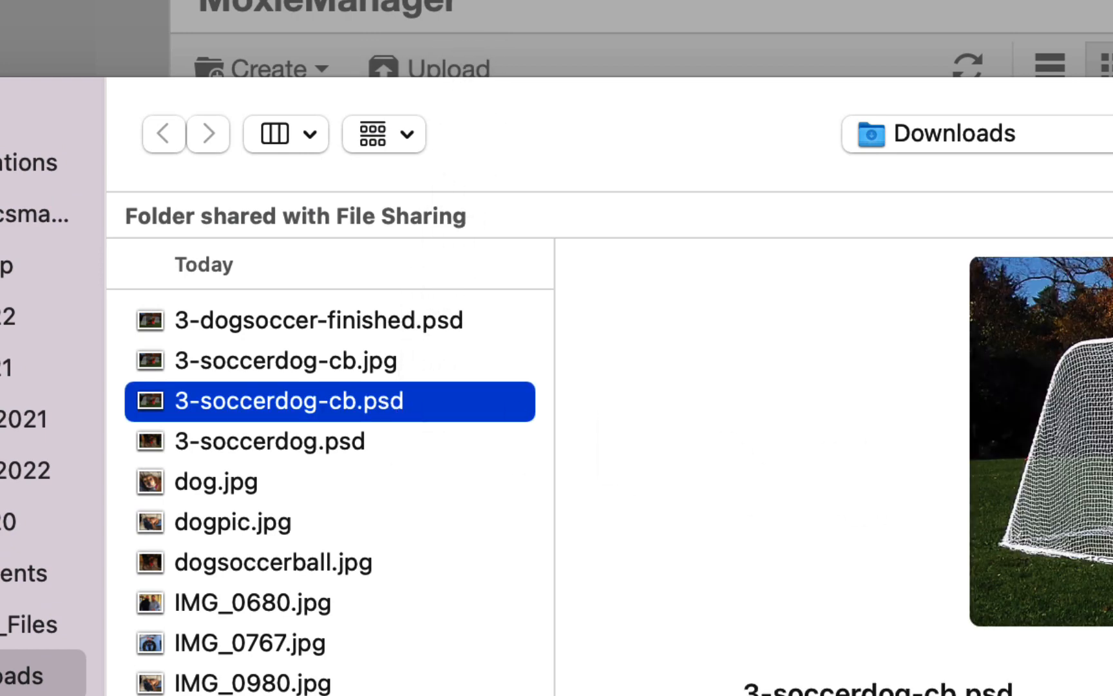
pyautogui.scroll(-5, 837, 473)
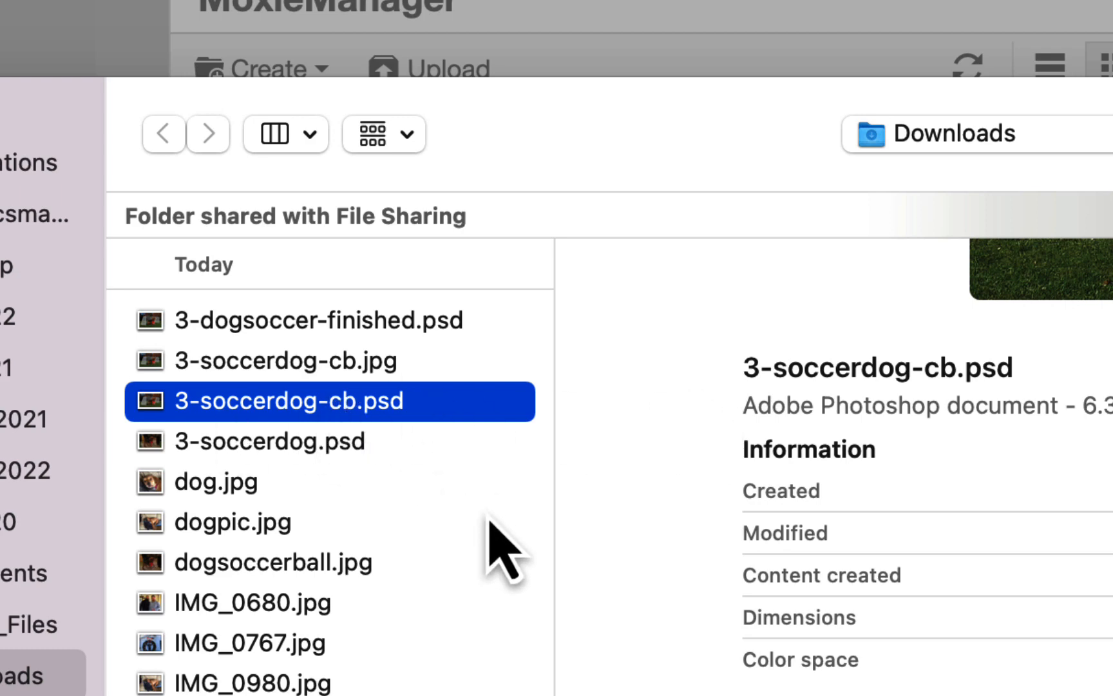
pyautogui.click(394, 372)
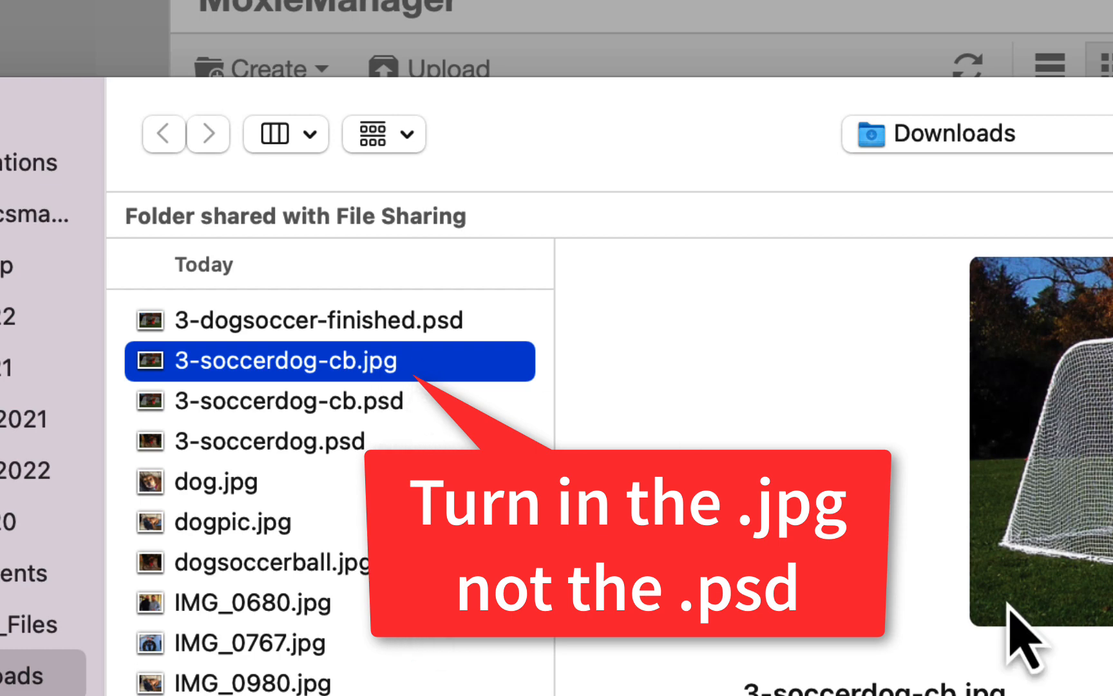
pyautogui.scroll(-5, 1066, 680)
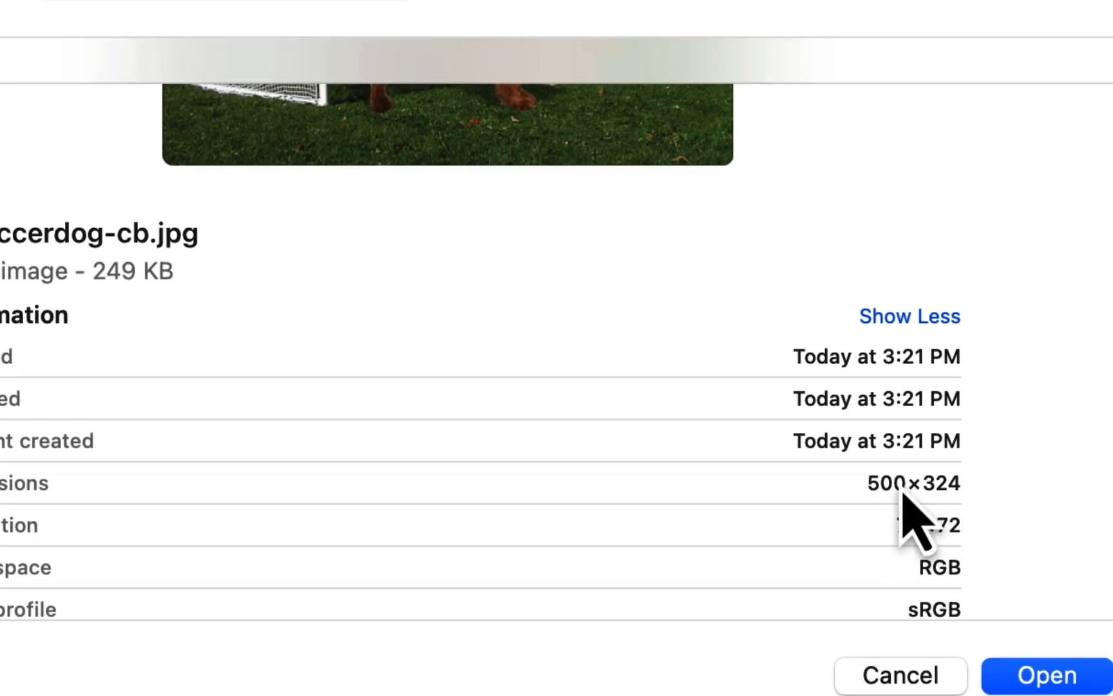
pyautogui.click(197, 247)
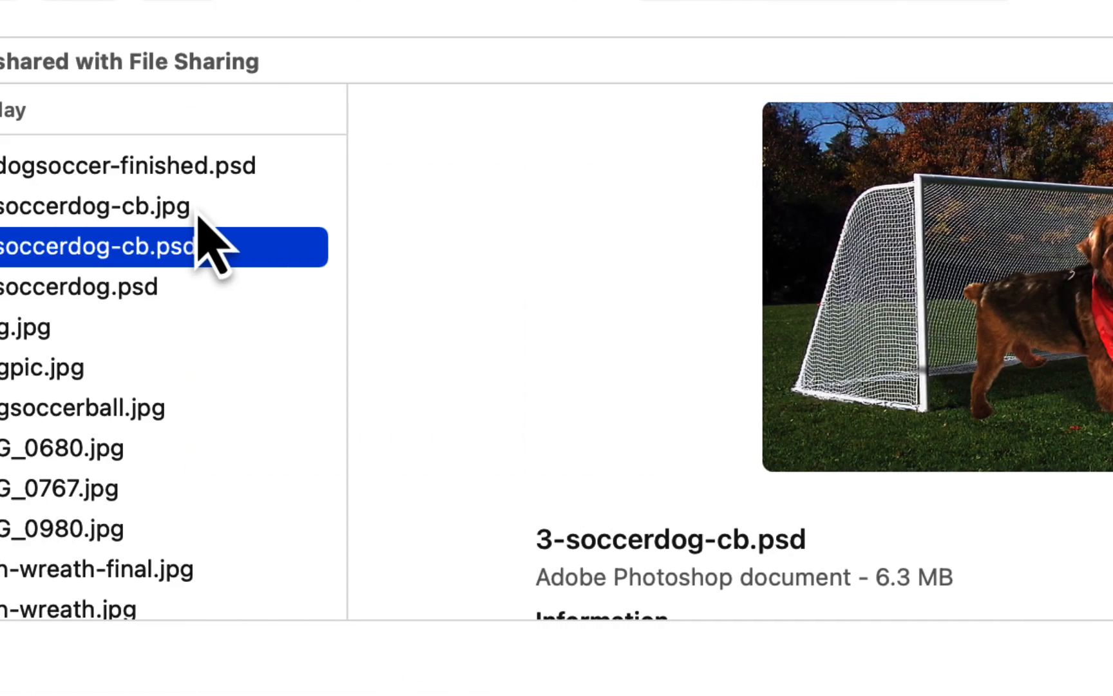
# Upload 3-soccerdog-cb.jpg and insert it into the comment at 500 × 324
pyautogui.click(330, 210)
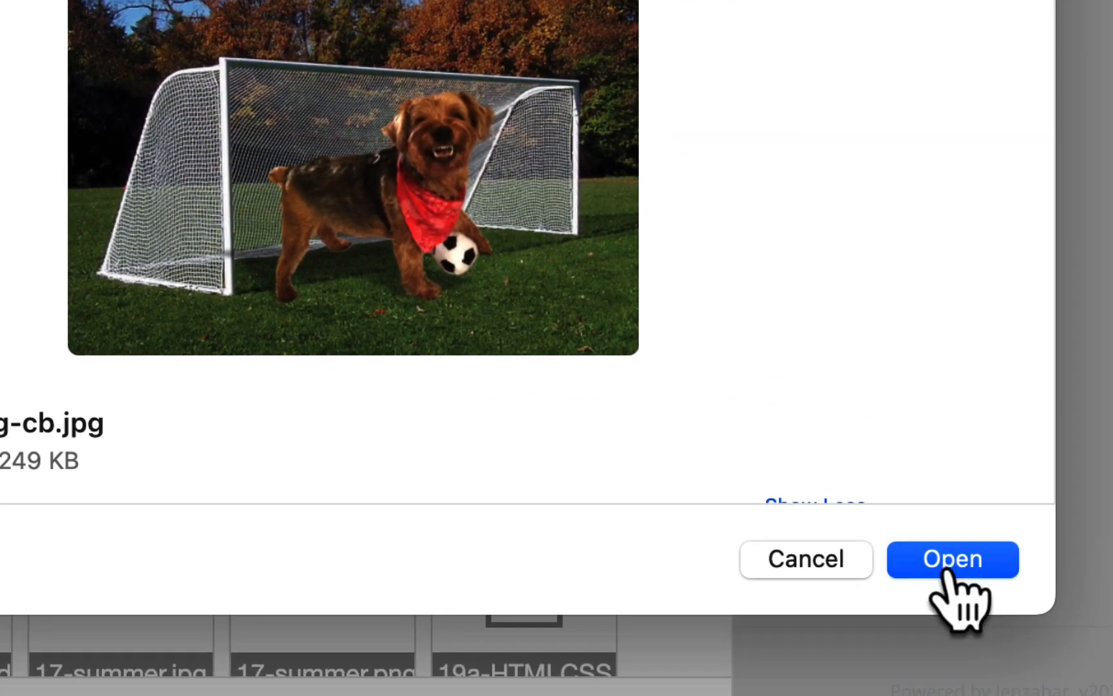
pyautogui.click(947, 571)
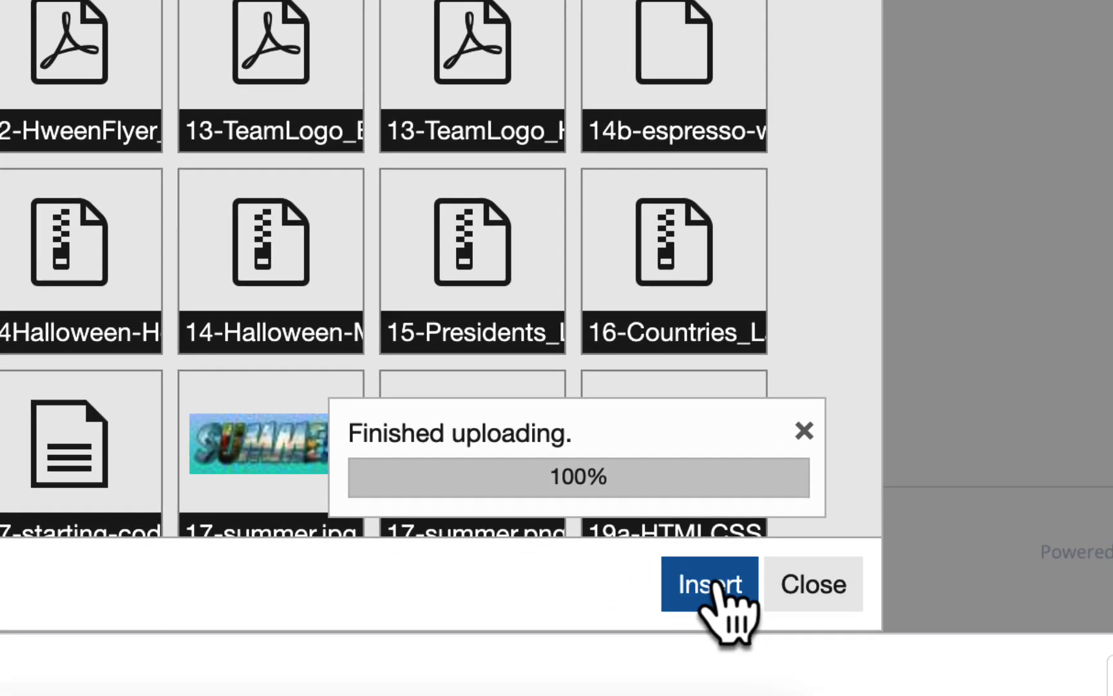
pyautogui.click(719, 589)
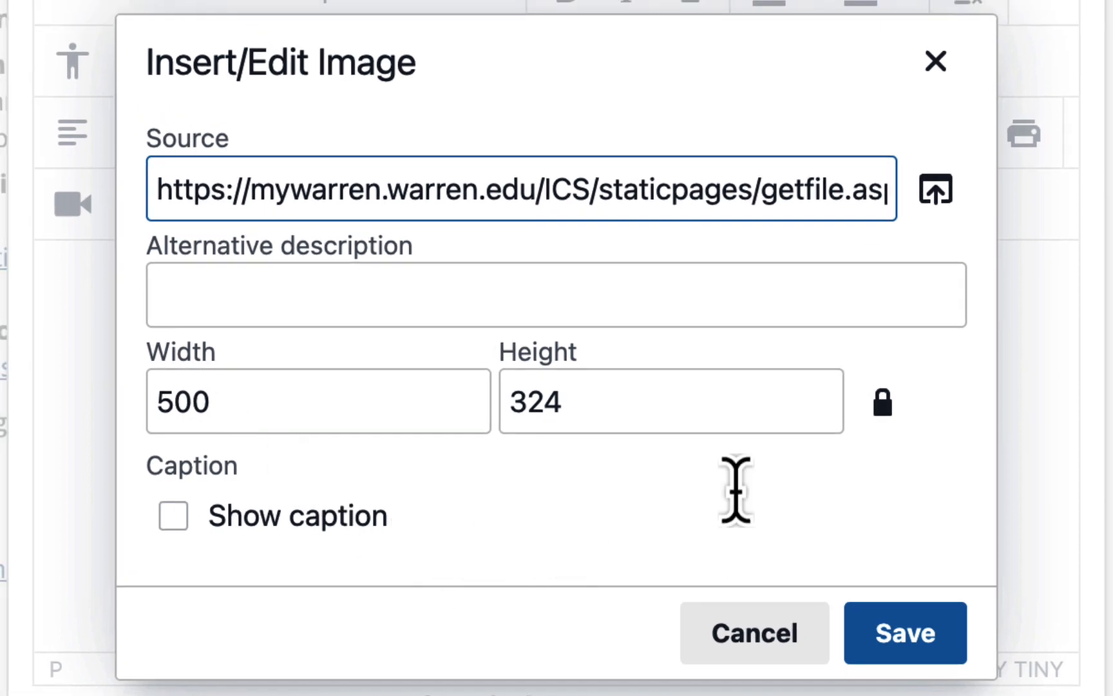
pyautogui.click(921, 654)
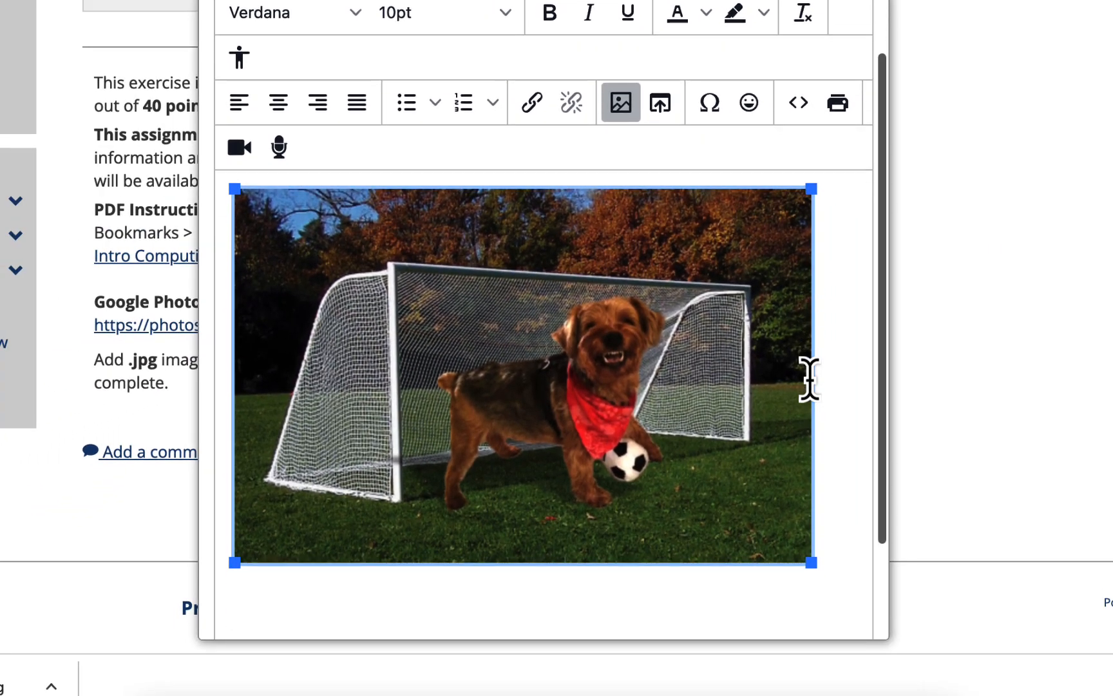
# Save the comment with the image and check it on the assignment page
pyautogui.scroll(-2, 747, 409)
pyautogui.scroll(-3, 746, 409)
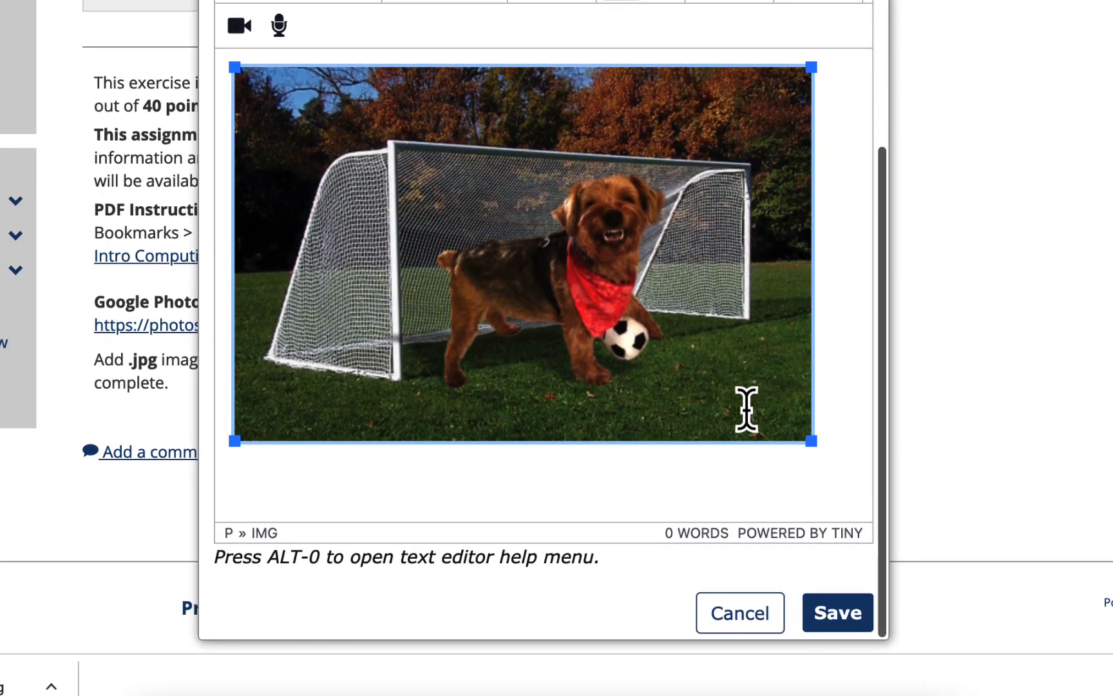
pyautogui.click(833, 609)
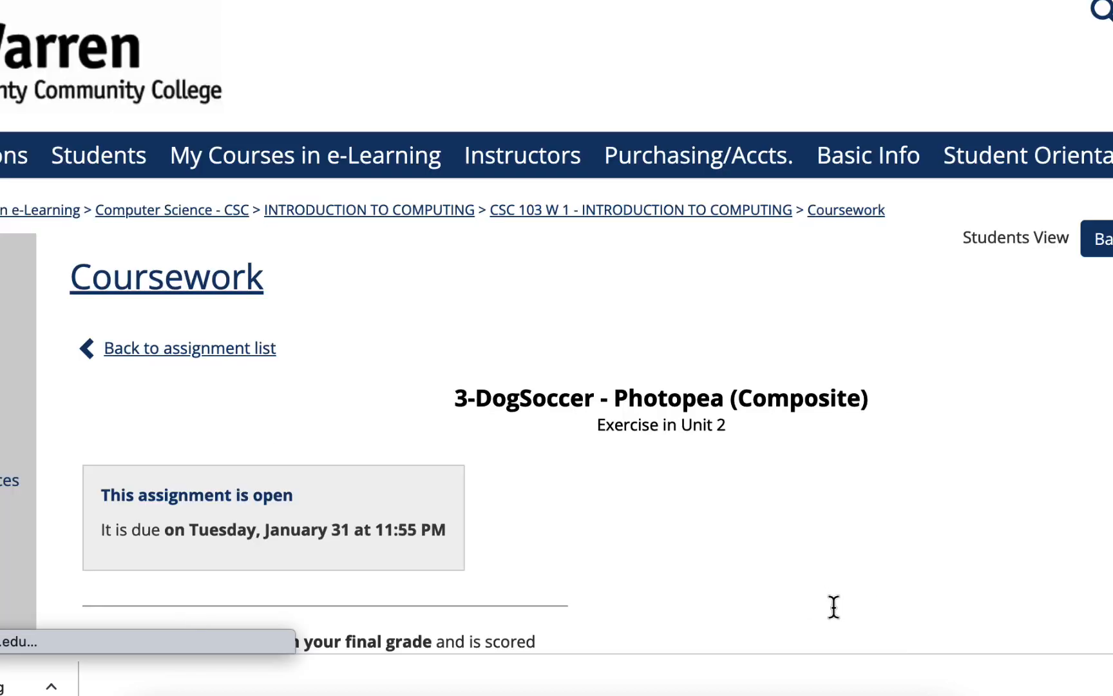
pyautogui.scroll(-10, 729, 418)
pyautogui.scroll(-4, 728, 422)
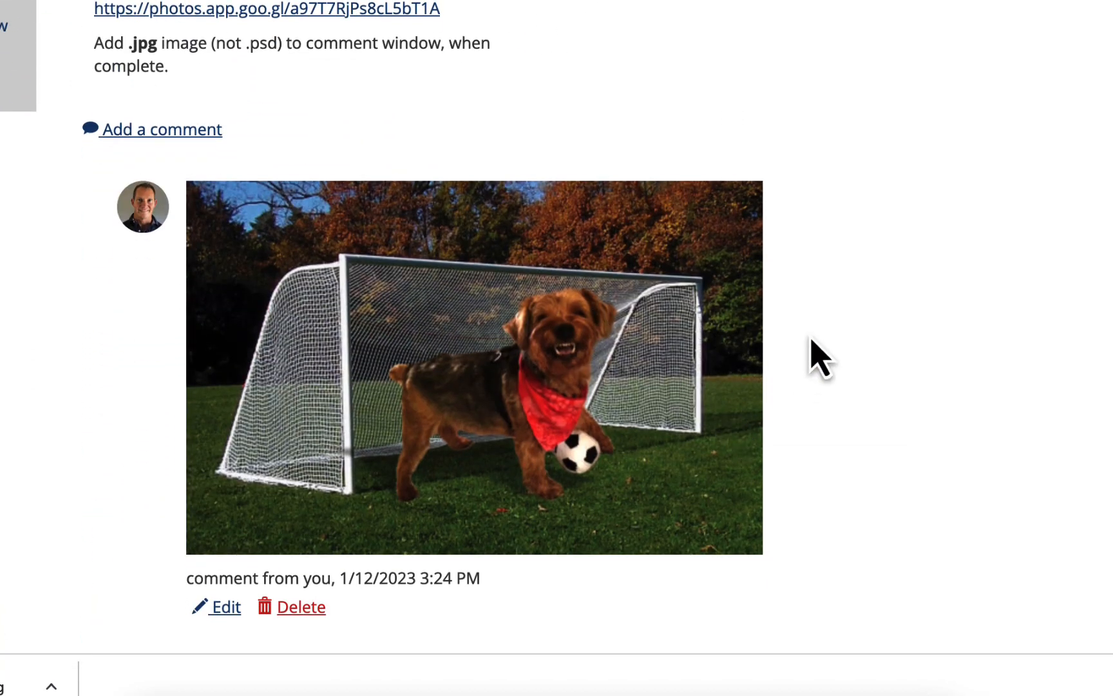
pyautogui.scroll(1, 817, 358)
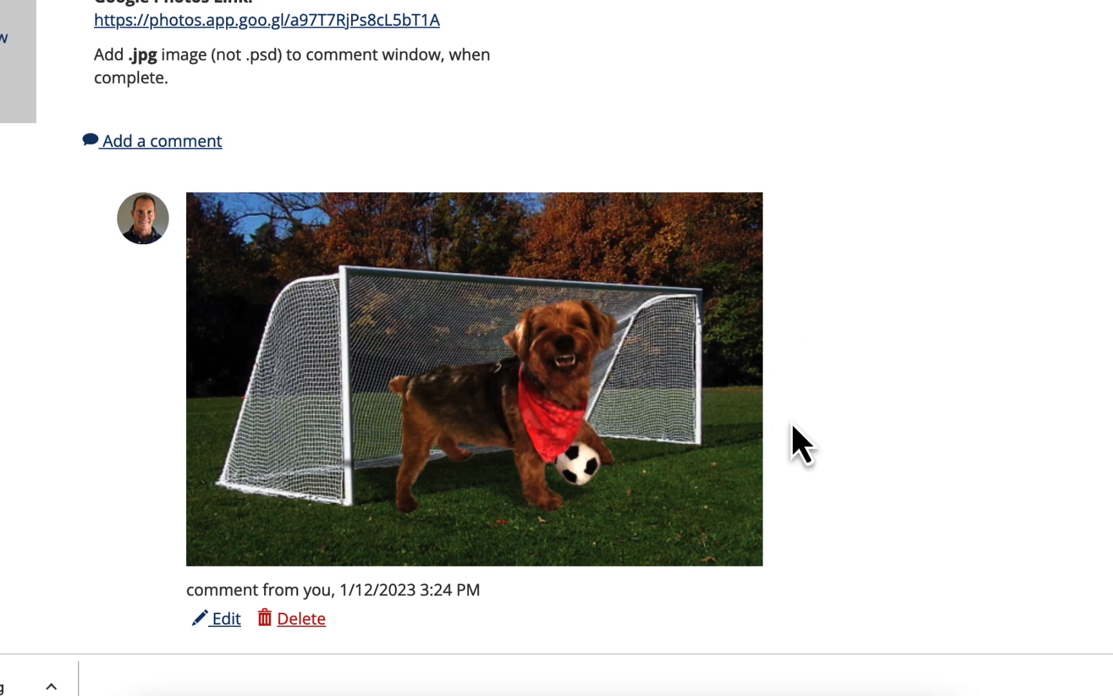
pyautogui.scroll(5, 793, 427)
pyautogui.scroll(-5, 794, 427)
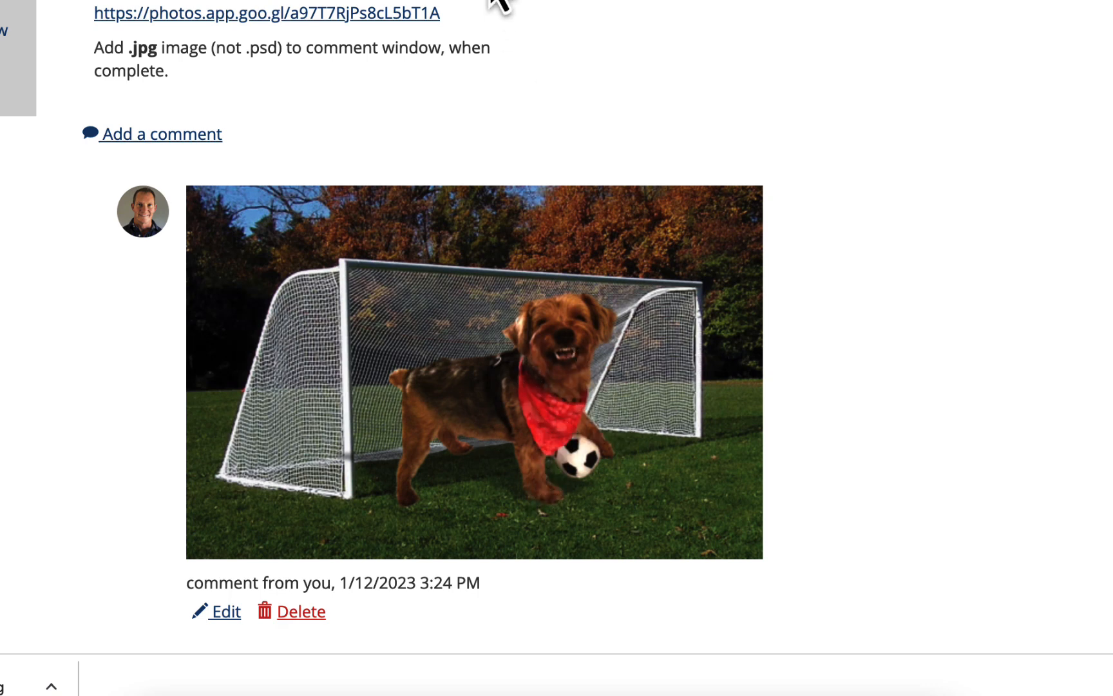
# Switch back to Photopea, dismiss the browser's download bar and close the 3-soccerdog-cb document
pyautogui.hotkey('ctrl', 'Tab')
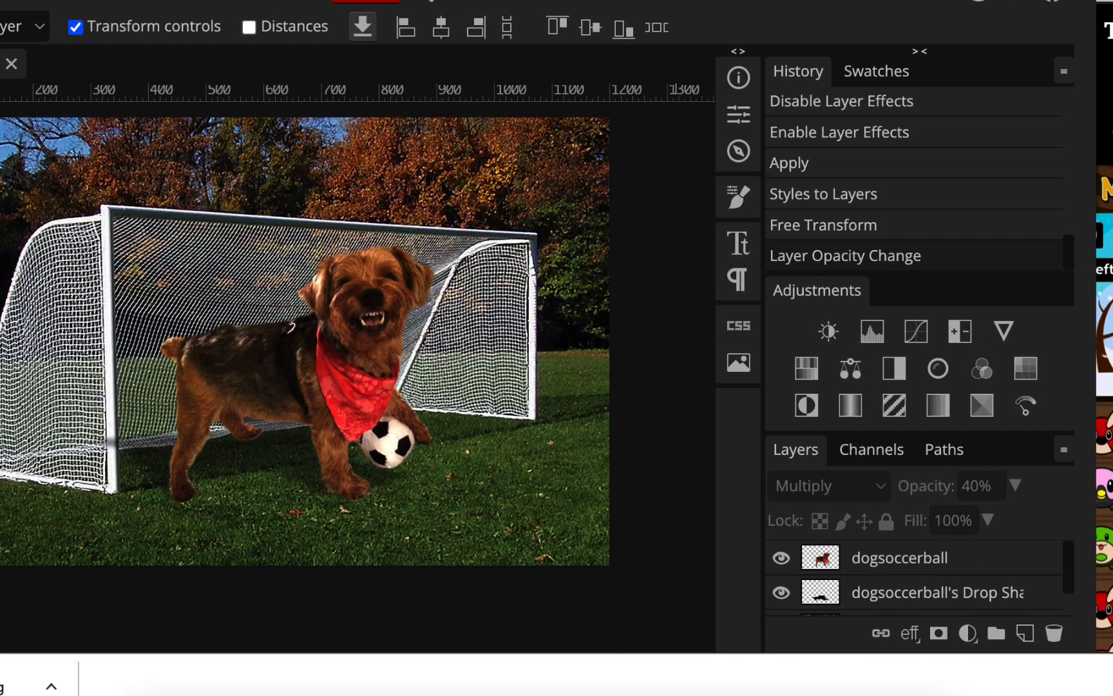
pyautogui.click(1112, 687)
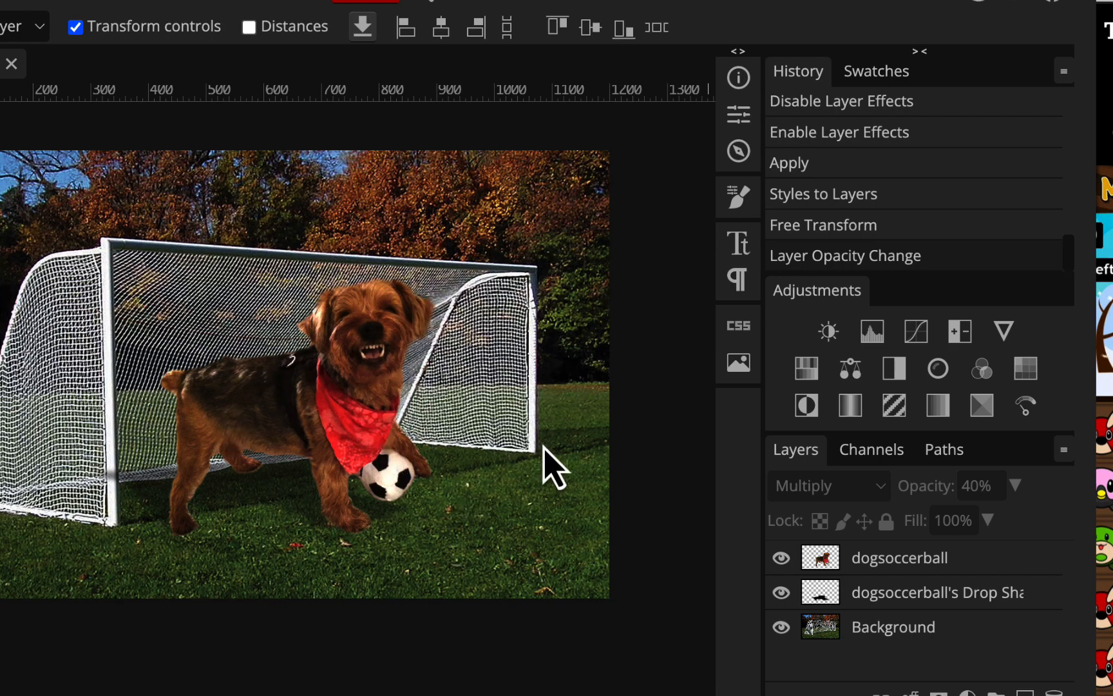
pyautogui.click(12, 63)
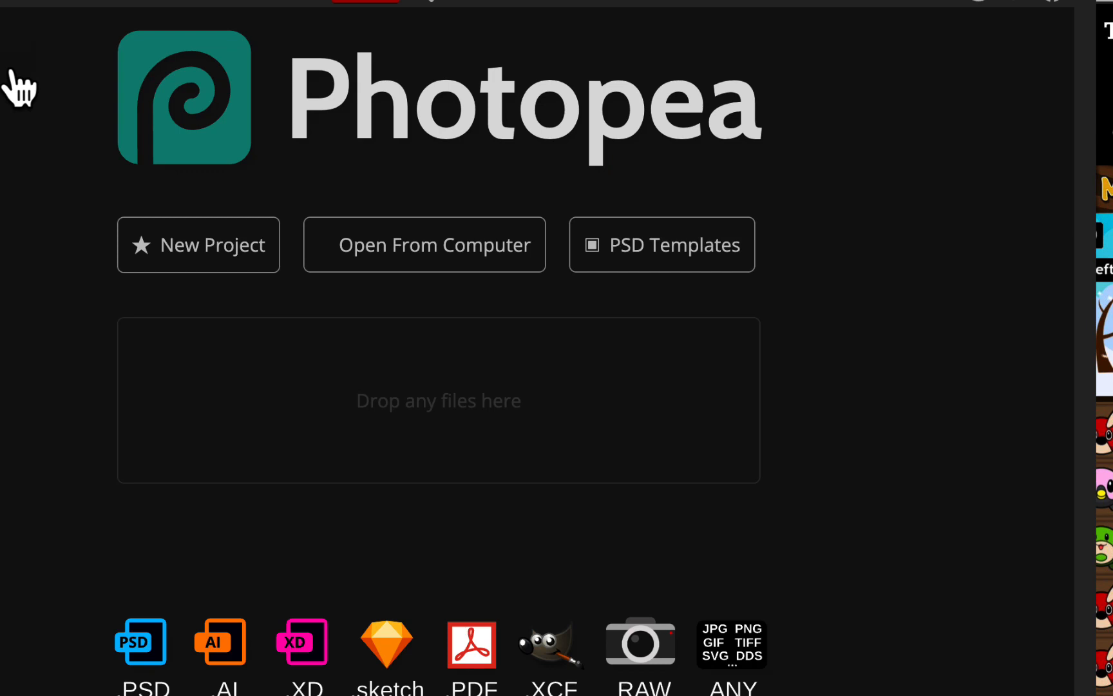